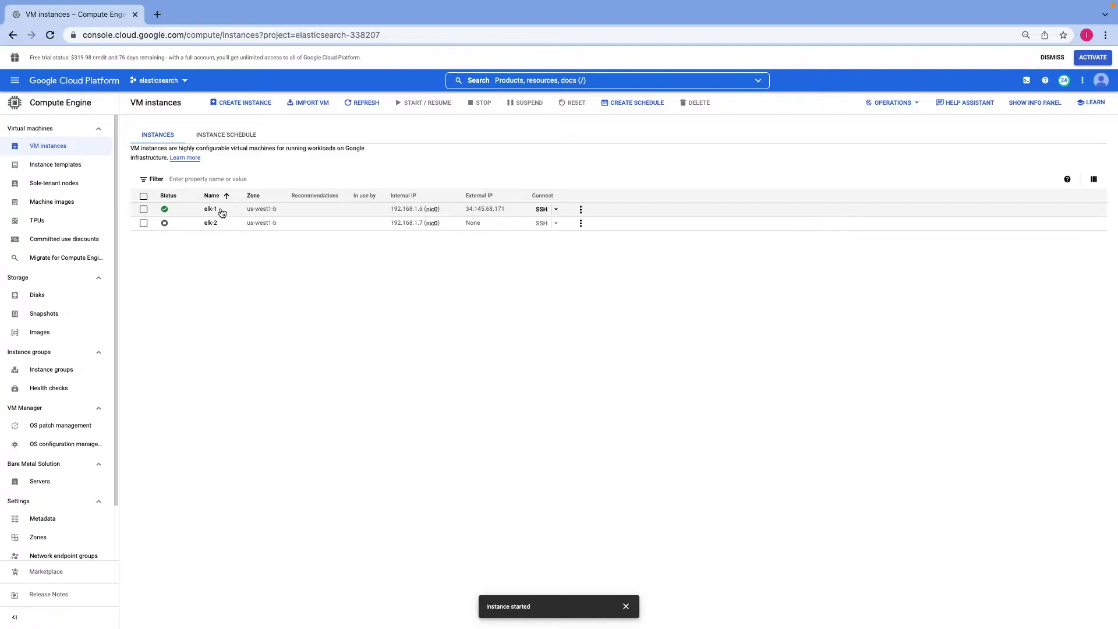
# Open Kibana in a new tab at elk-1's copied external IP on port 5601.
pyautogui.click(513, 211)
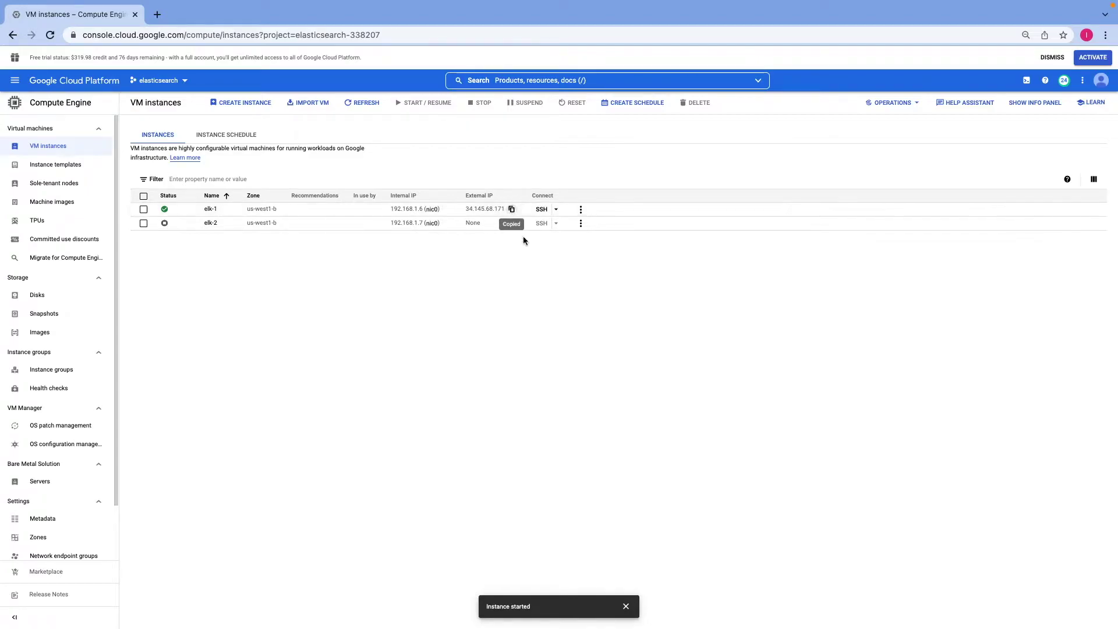
pyautogui.click(156, 14)
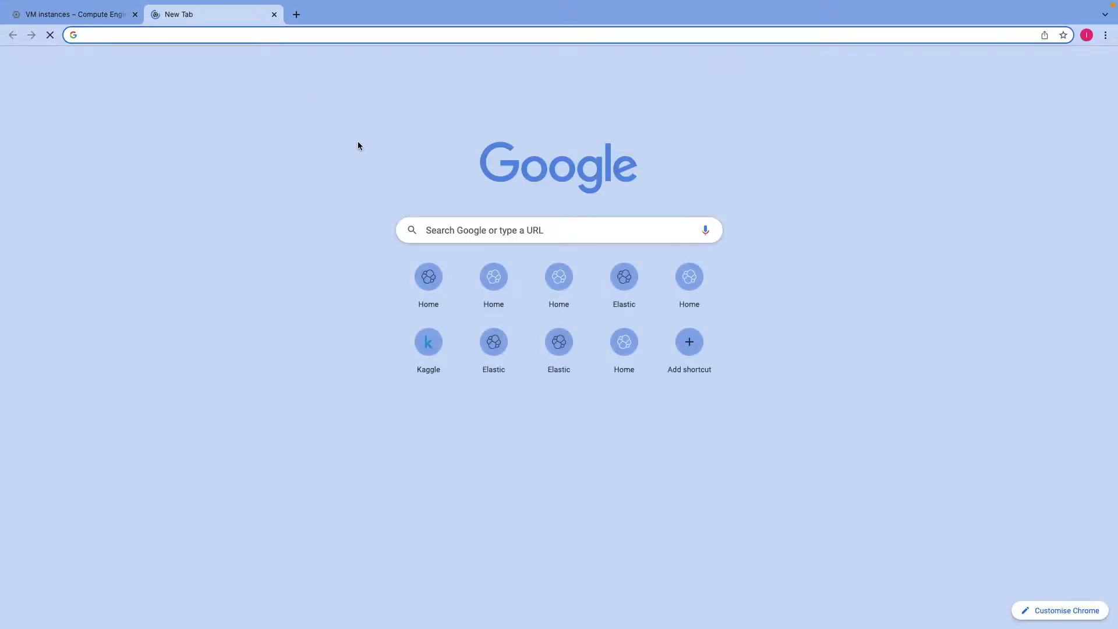
pyautogui.hotkey('ctrl', 'v')
pyautogui.write(':56')
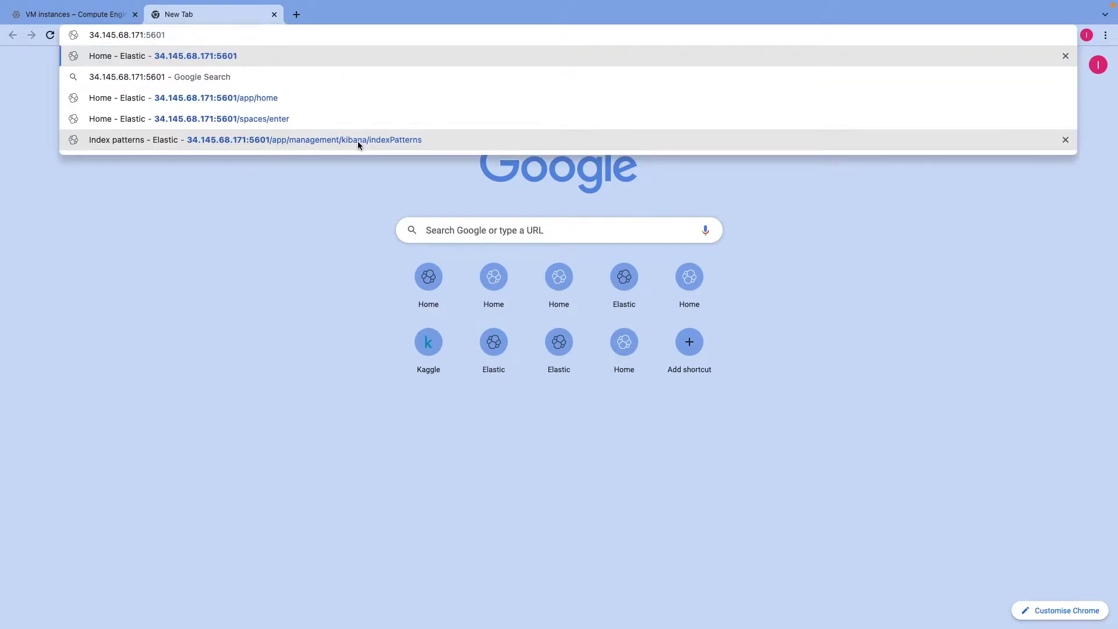
pyautogui.press('Return')
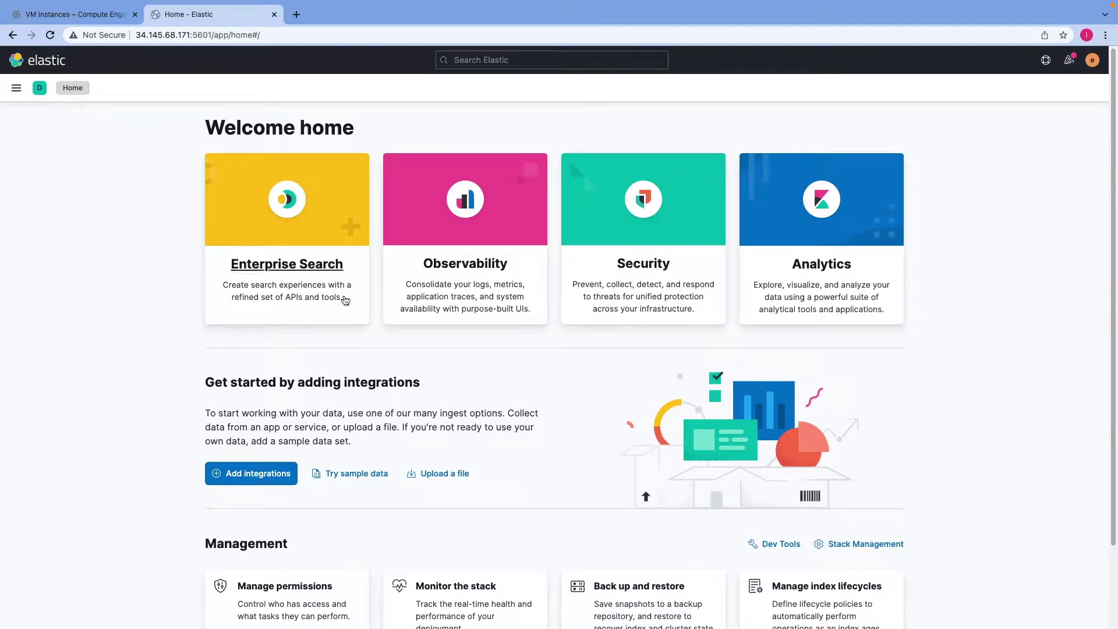
# Open Upload a file and review its 100 MB limit plus the CSV, TSV, JSON and log formats.
pyautogui.click(445, 474)
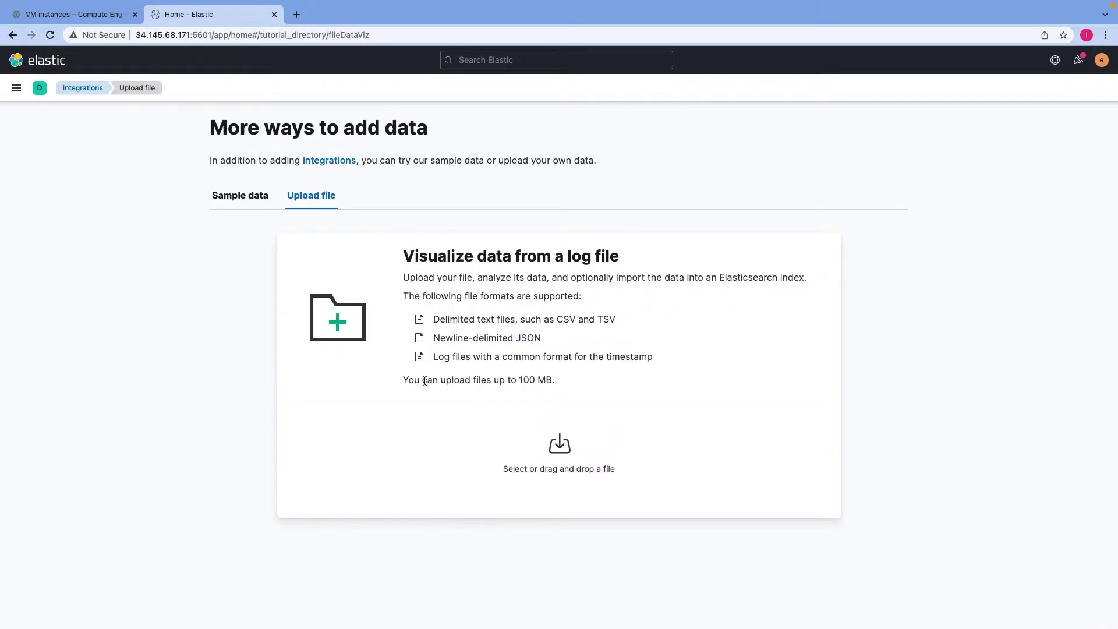
pyautogui.moveTo(425, 381); pyautogui.dragTo(552, 384)
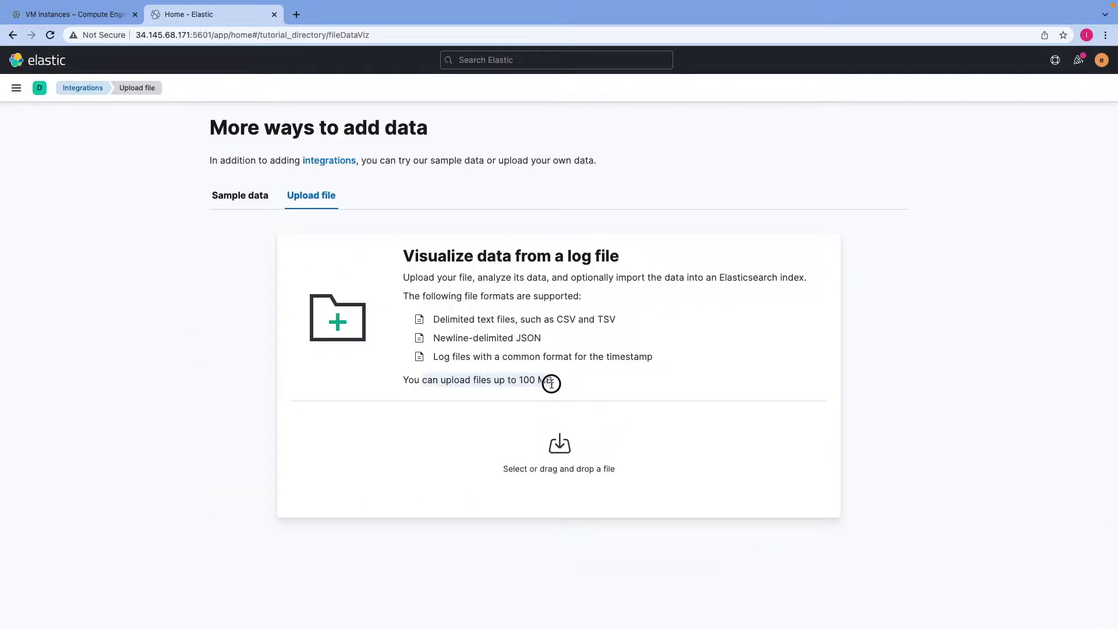
pyautogui.moveTo(552, 384); pyautogui.dragTo(553, 384)
pyautogui.moveTo(449, 320); pyautogui.dragTo(612, 319)
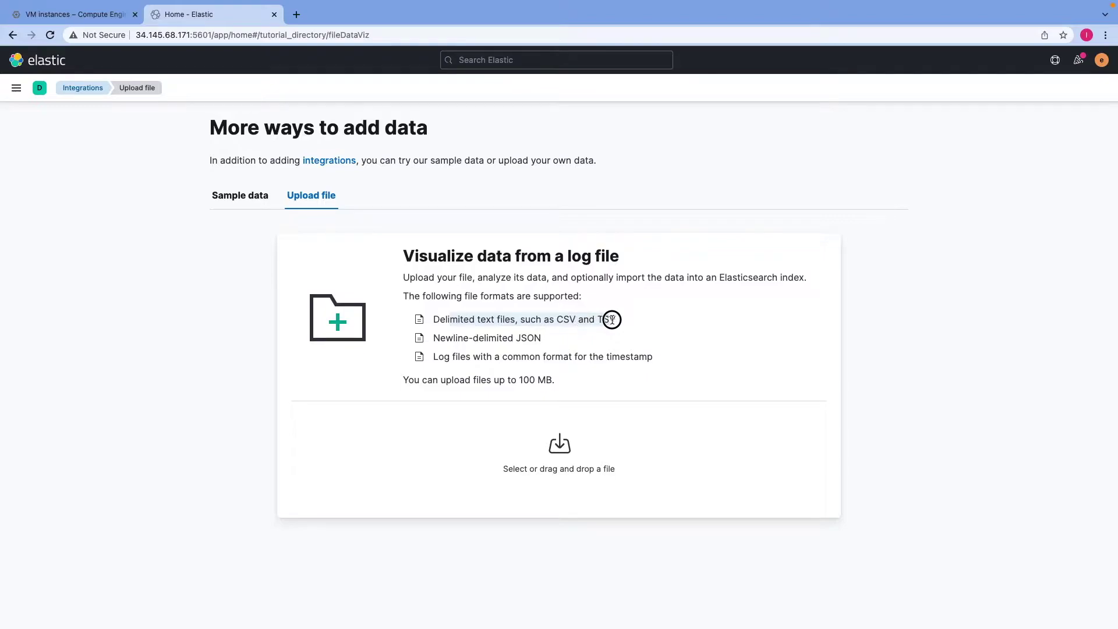
pyautogui.moveTo(469, 339); pyautogui.dragTo(546, 340)
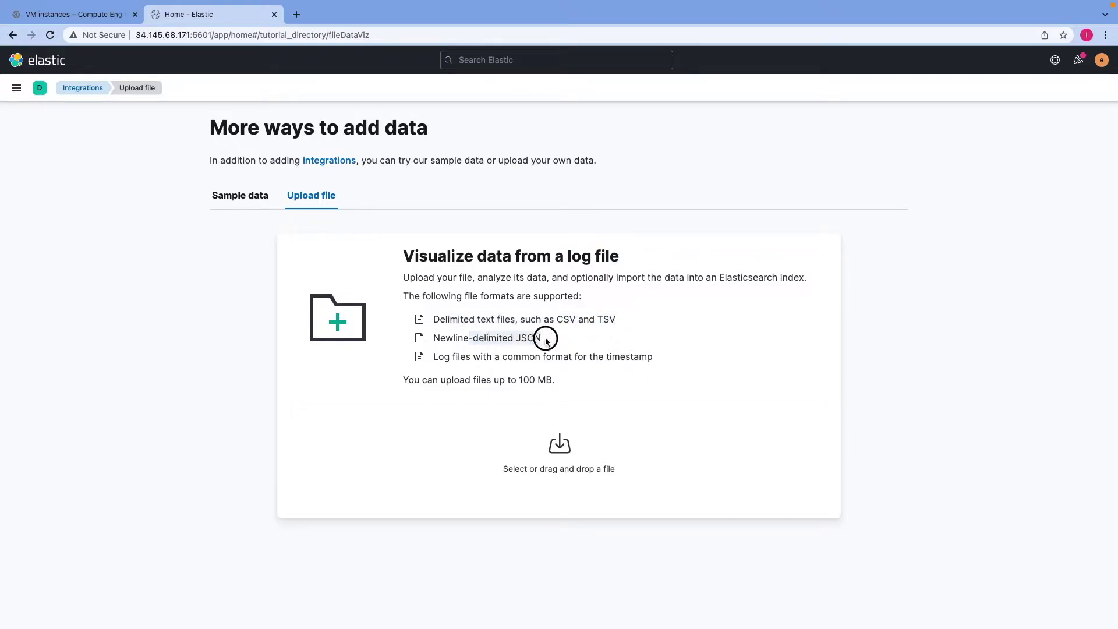
pyautogui.moveTo(434, 357); pyautogui.dragTo(647, 356)
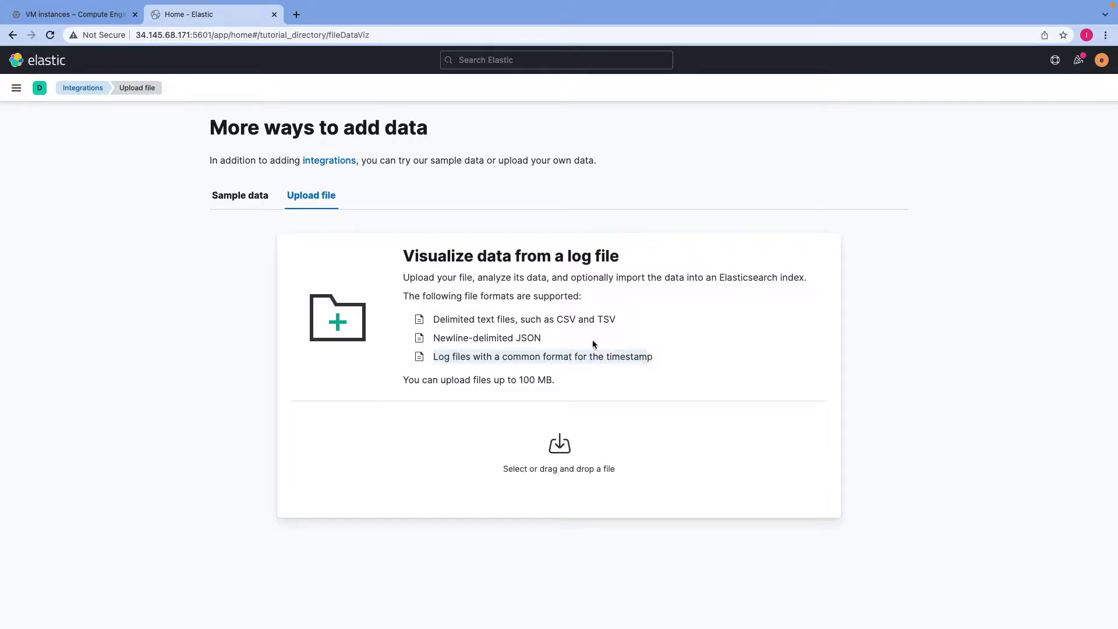
pyautogui.moveTo(482, 321); pyautogui.dragTo(616, 323)
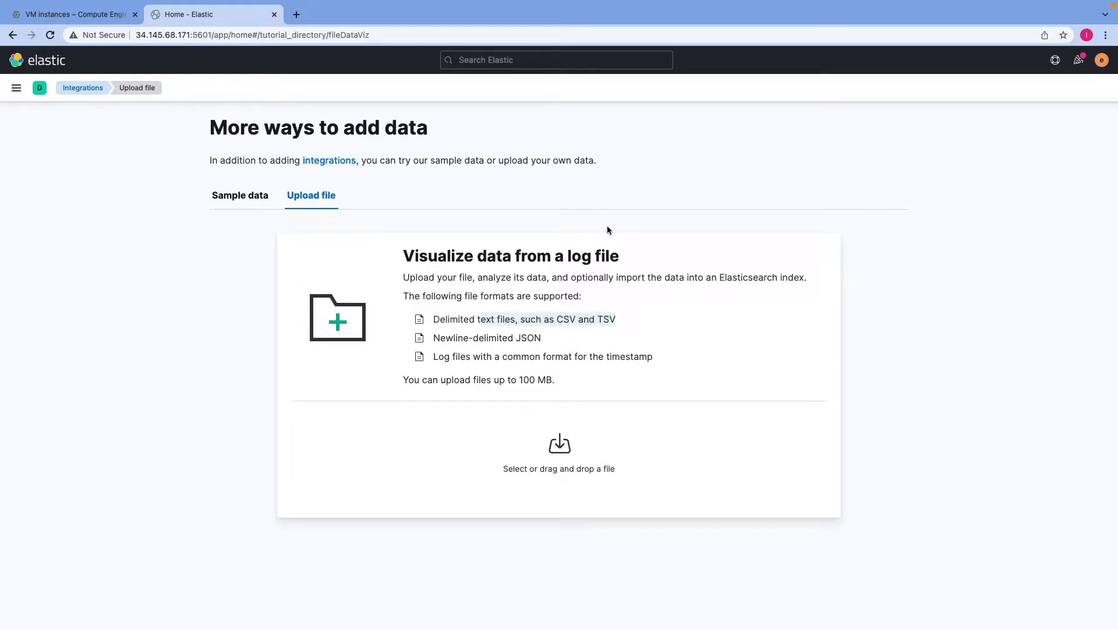
# Go to kaggle.com/datasets in a new tab.
pyautogui.click(296, 14)
pyautogui.write('ka')
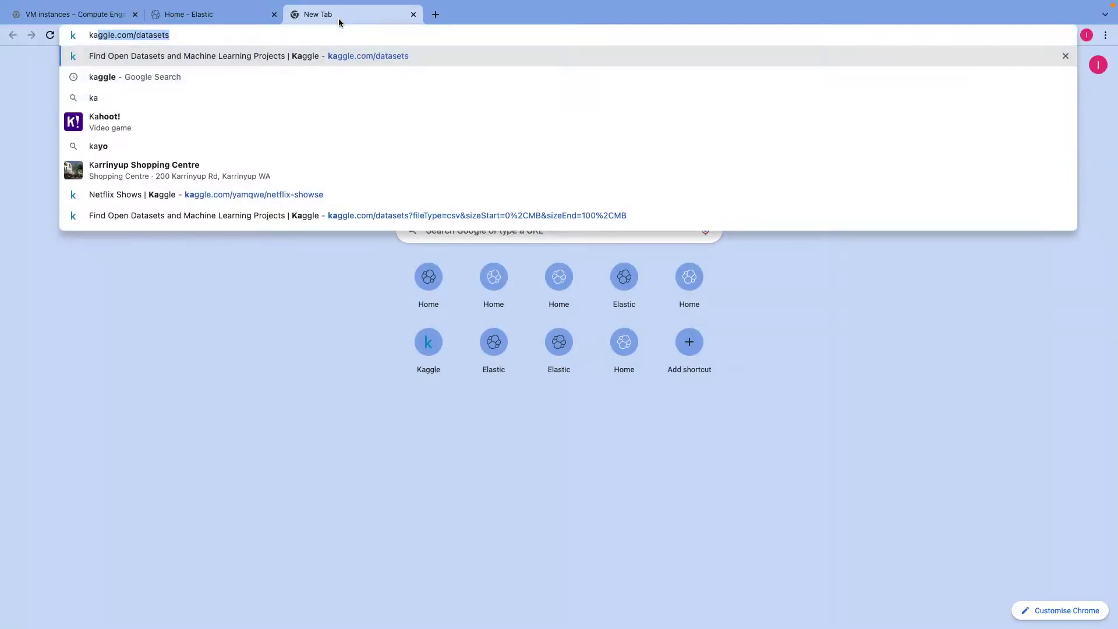
pyautogui.write('ggle')
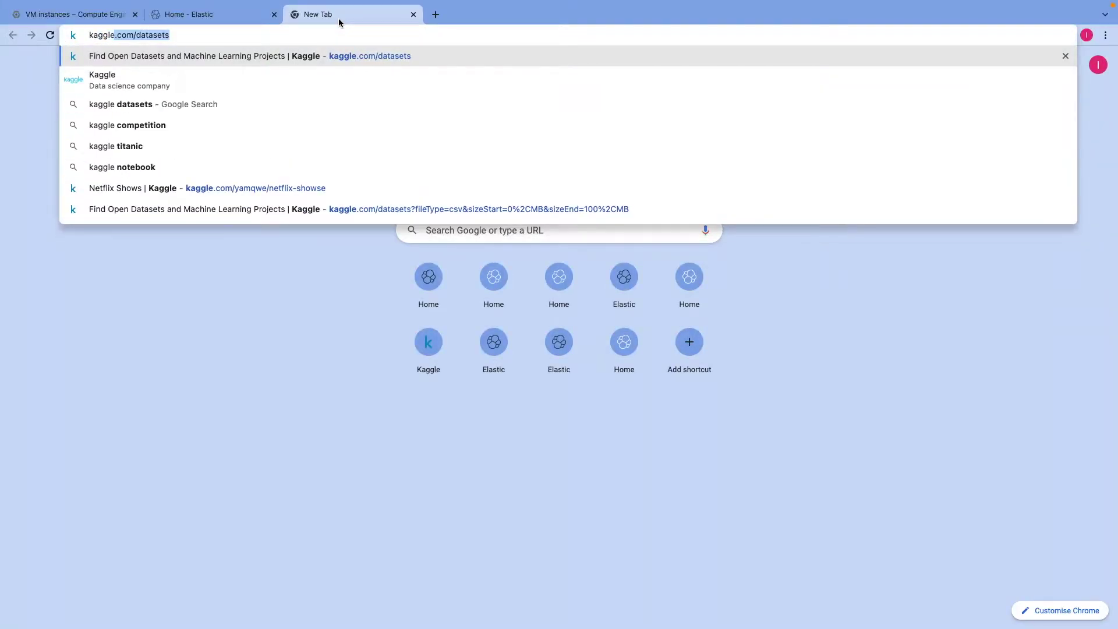
pyautogui.press('Right')
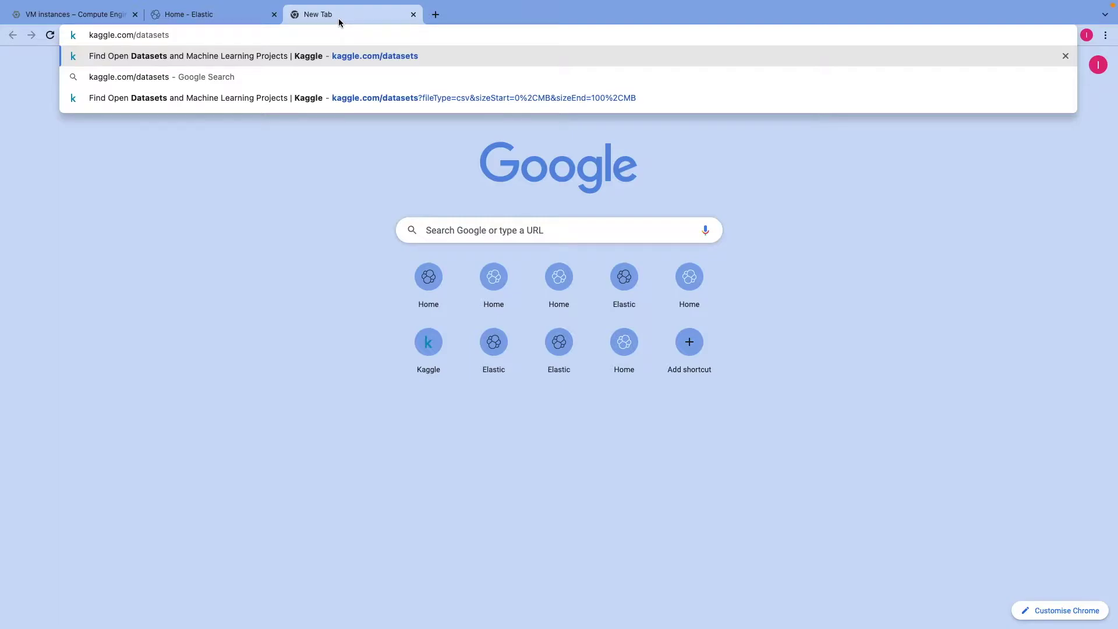
pyautogui.press('Return')
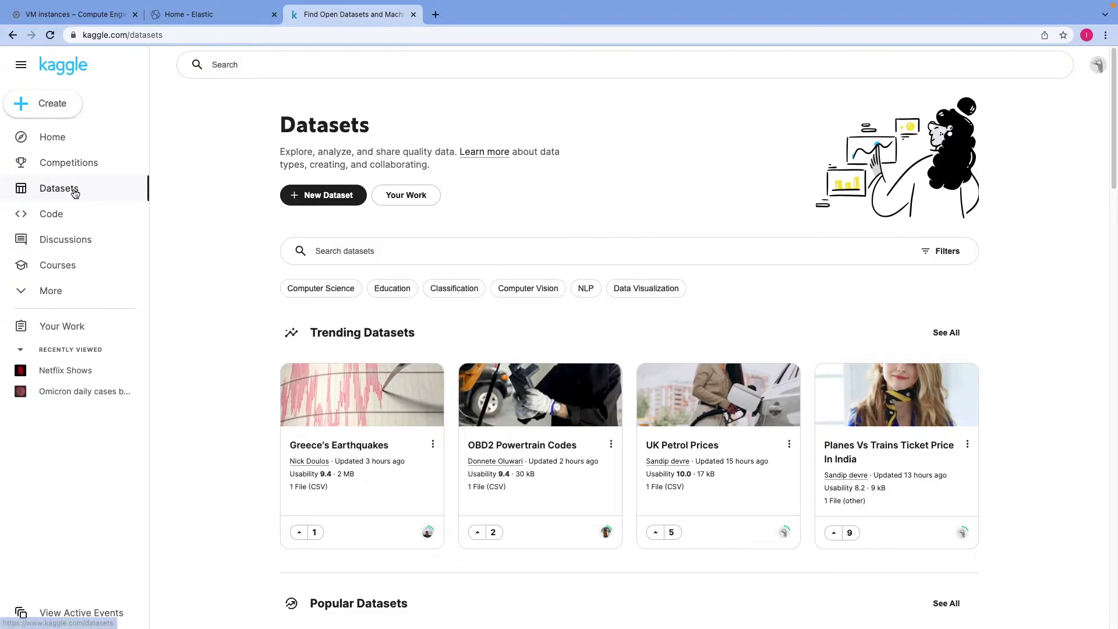
pyautogui.click(340, 251)
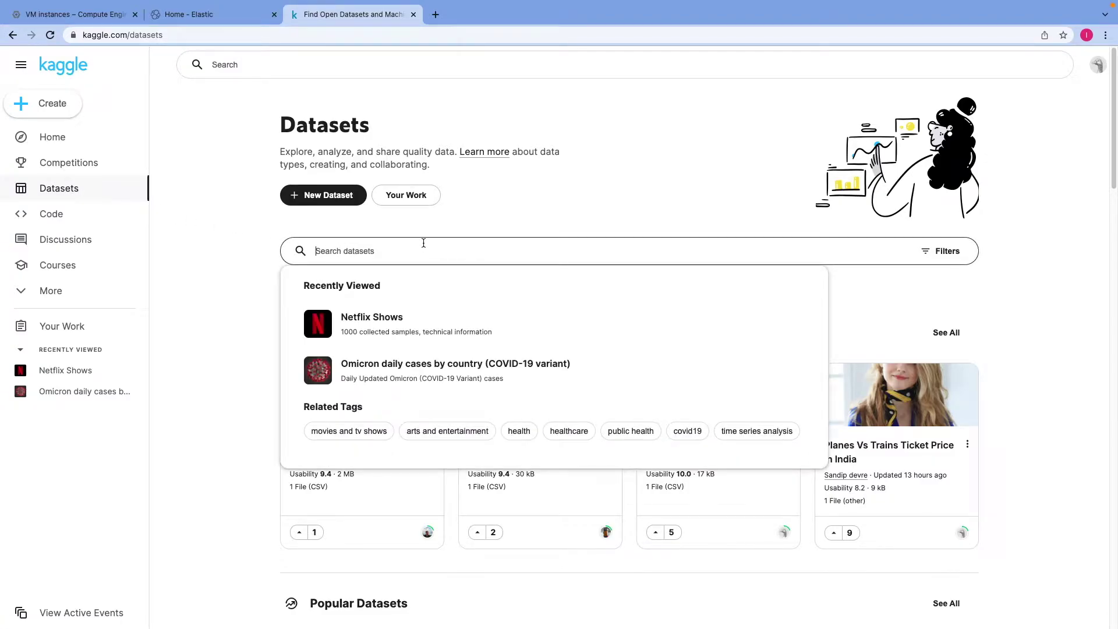
# Filter datasets to CSV files with a 100 MB maximum size.
pyautogui.click(959, 257)
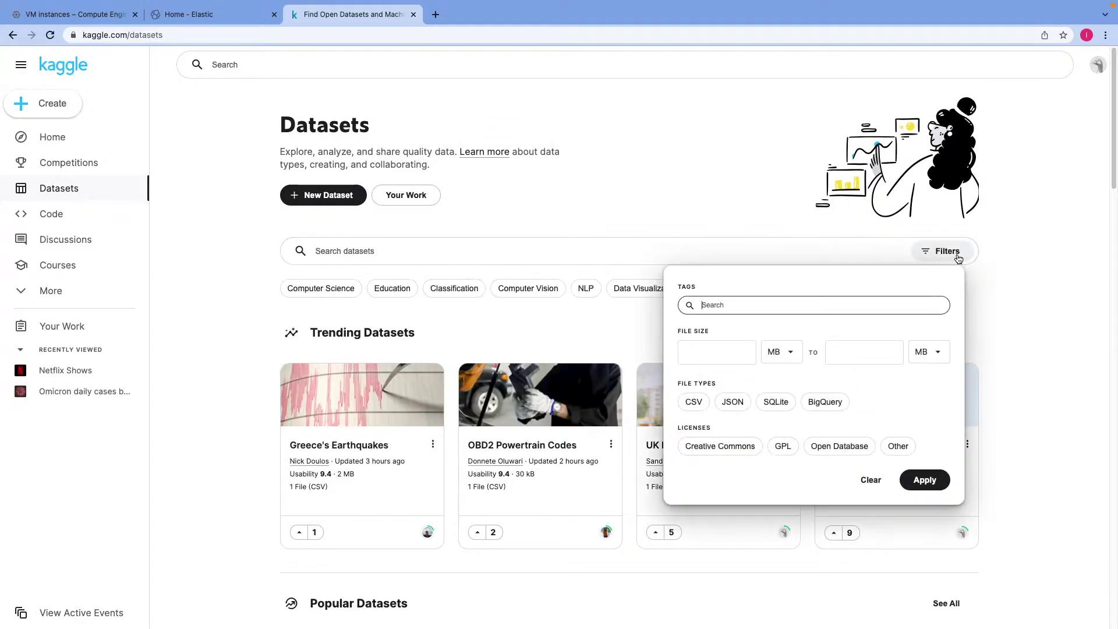
pyautogui.click(883, 358)
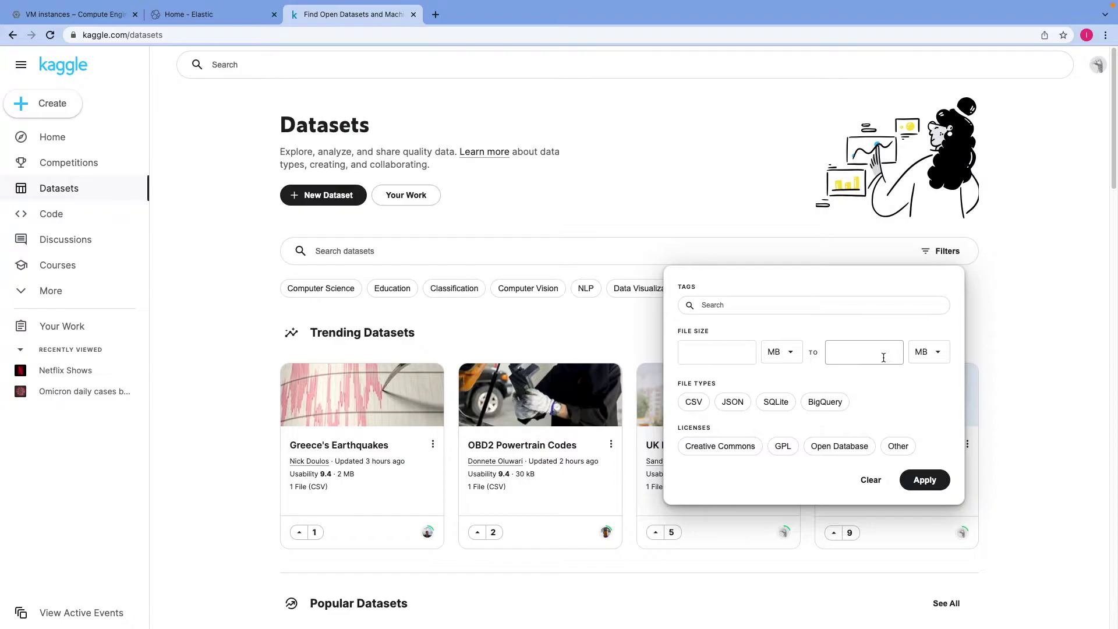
pyautogui.write('100')
pyautogui.click(689, 410)
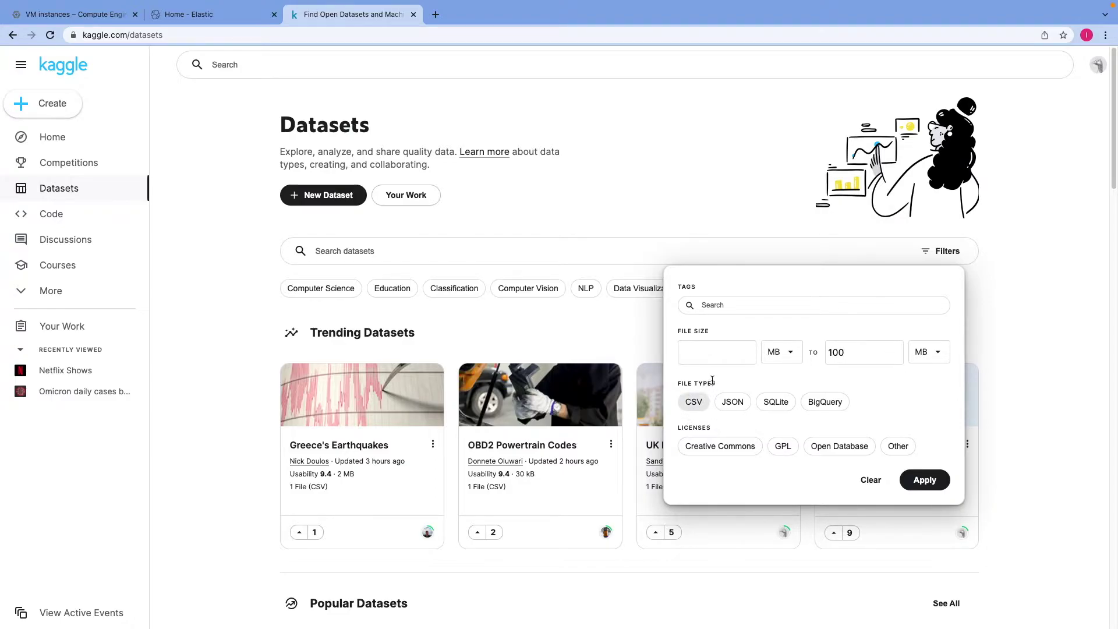
pyautogui.click(706, 353)
pyautogui.click(926, 480)
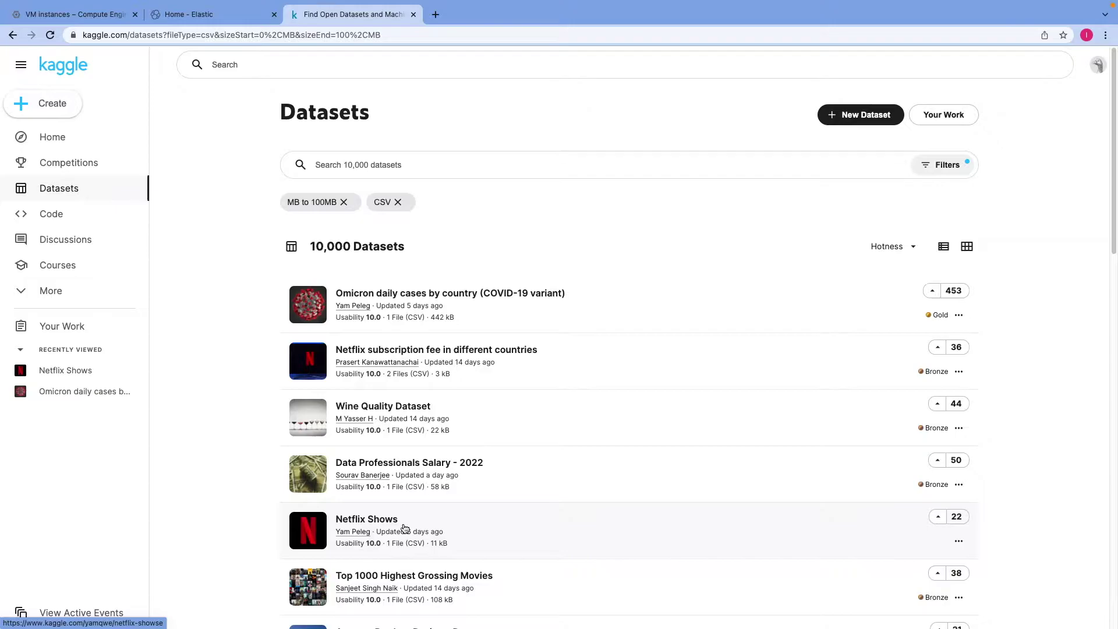
# Open Netflix Shows, switch to Compact view, and download the dataset as archive.zip.
pyautogui.click(405, 528)
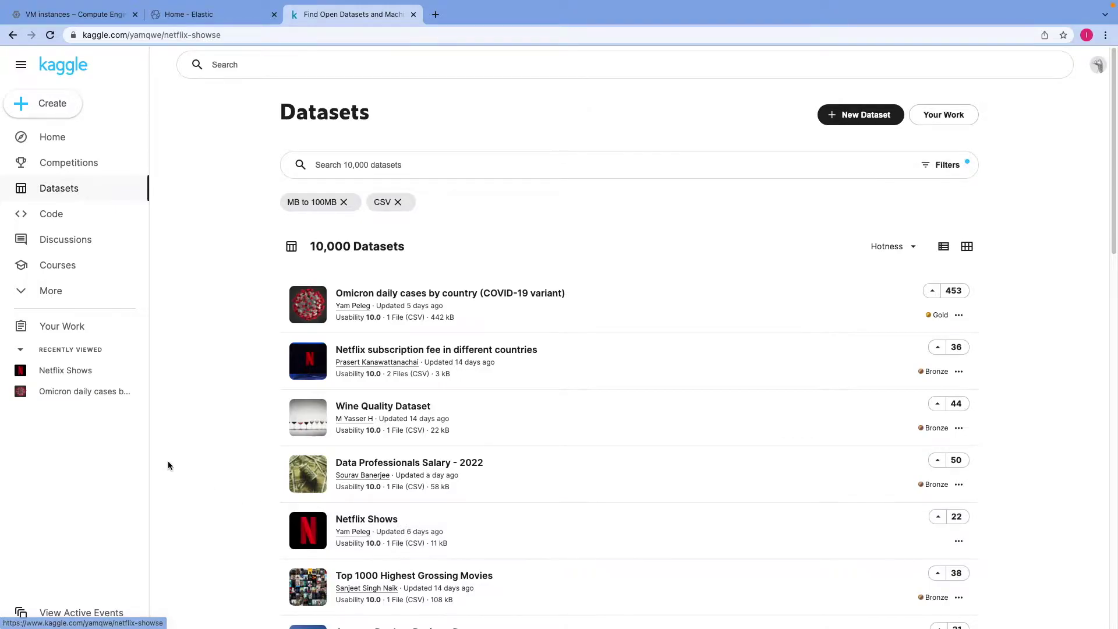
pyautogui.moveTo(212, 370); pyautogui.dragTo(176, 365)
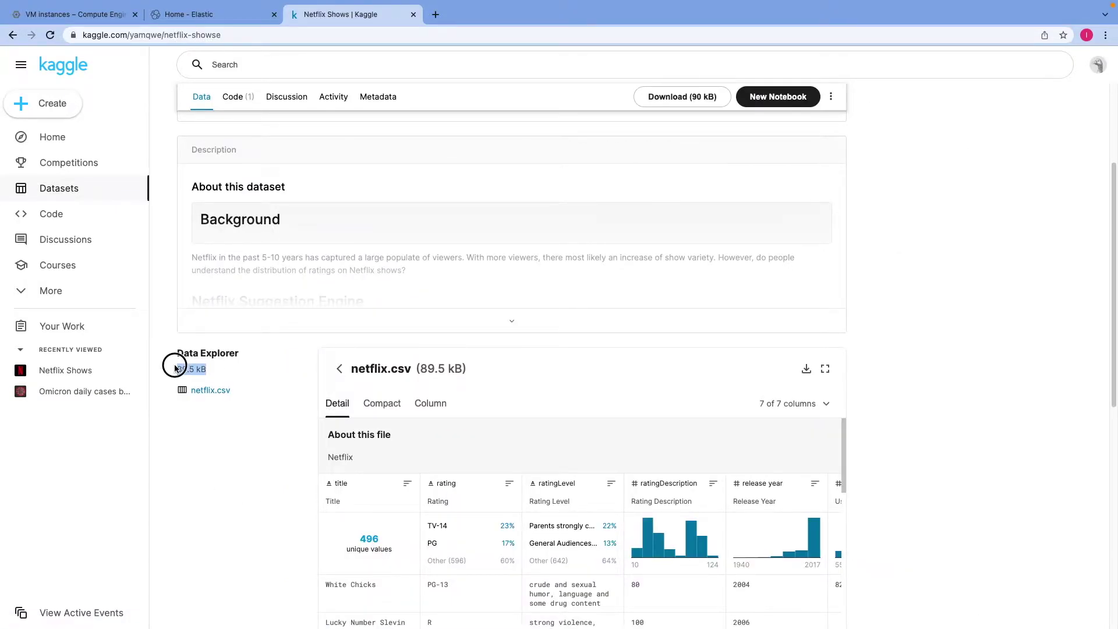
pyautogui.click(382, 403)
pyautogui.scroll(-3, 275, 439)
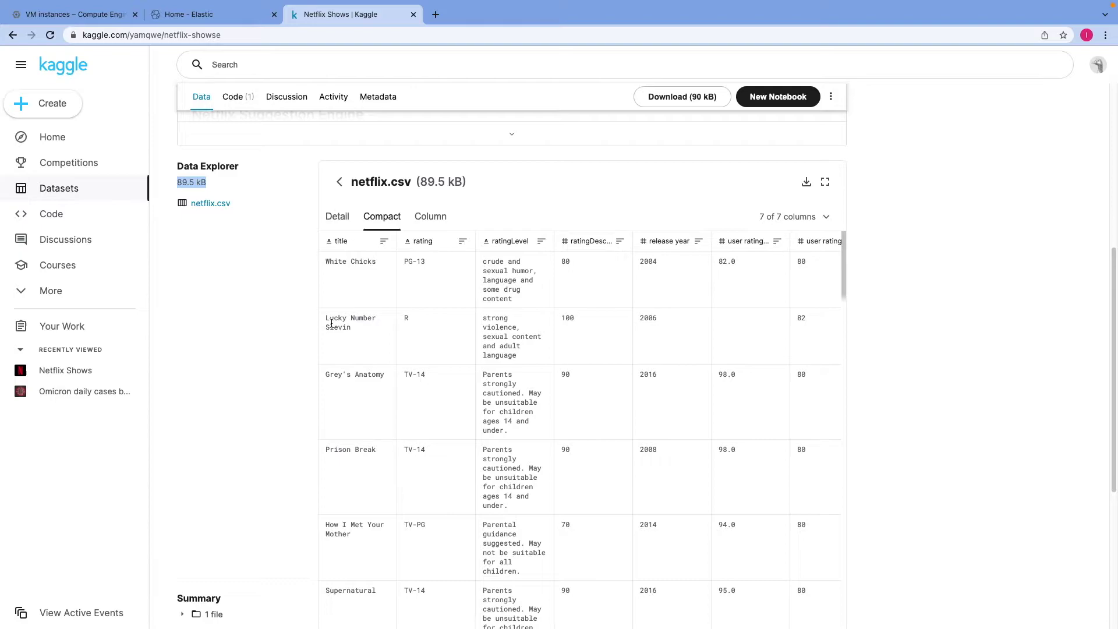
pyautogui.scroll(1, 670, 98)
pyautogui.click(670, 98)
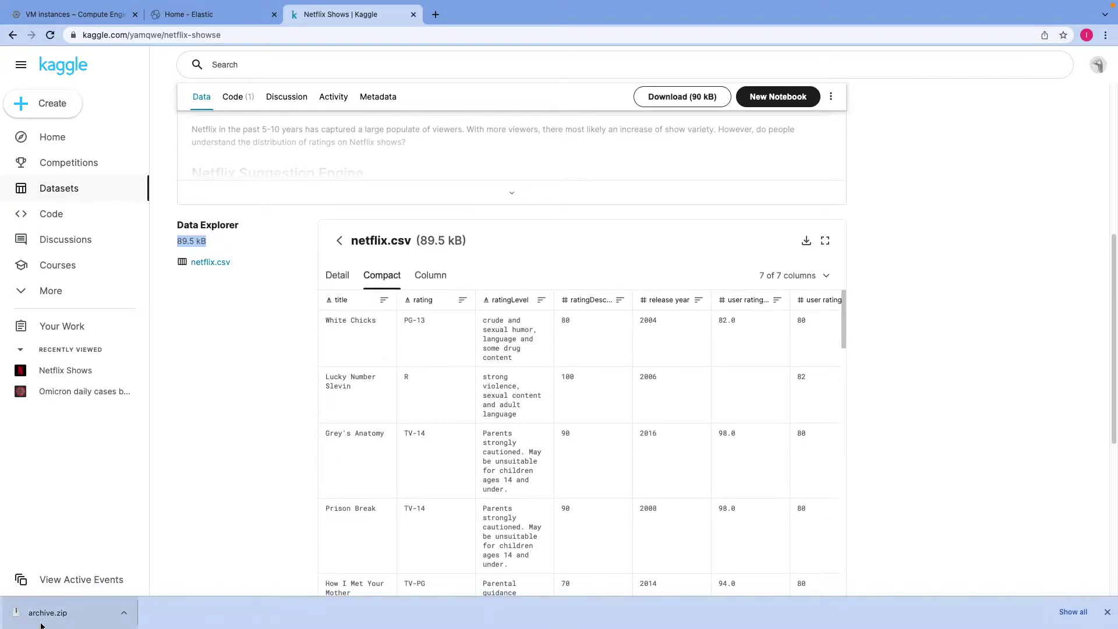
pyautogui.click(124, 612)
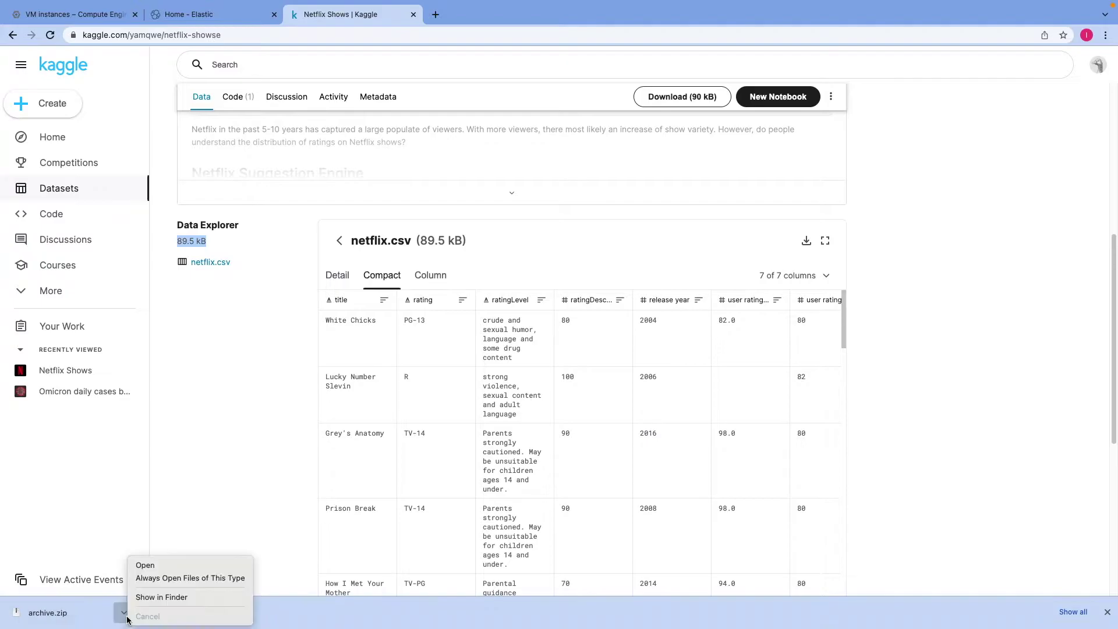
# Extract archive.zip in Finder to get netflix.csv, then go back to the Home - Elastic tab.
pyautogui.click(153, 597)
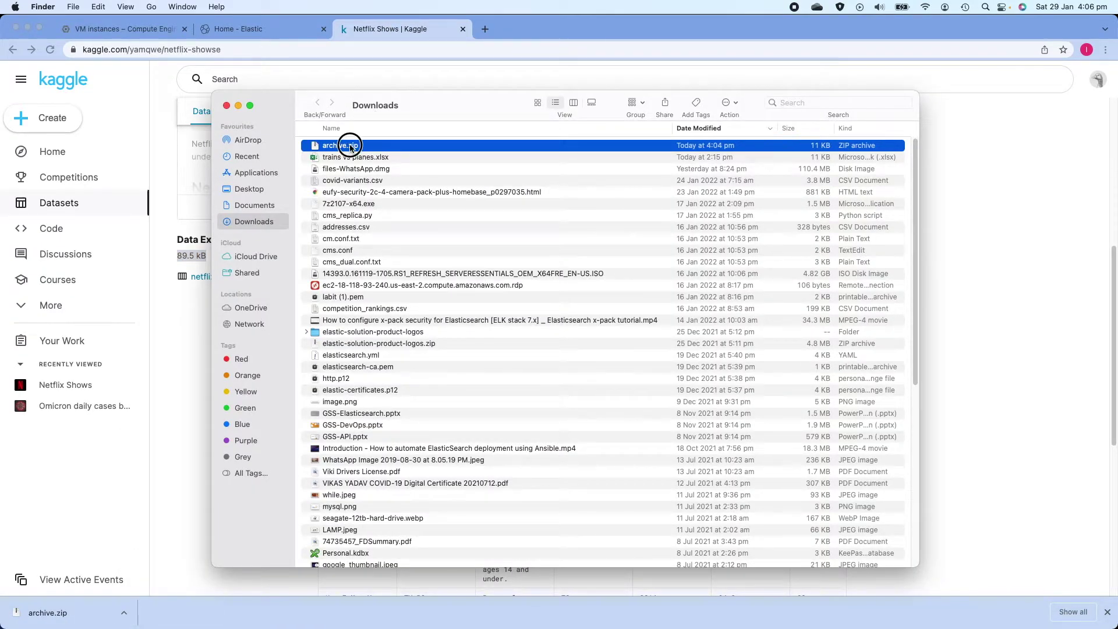
pyautogui.doubleClick(350, 146)
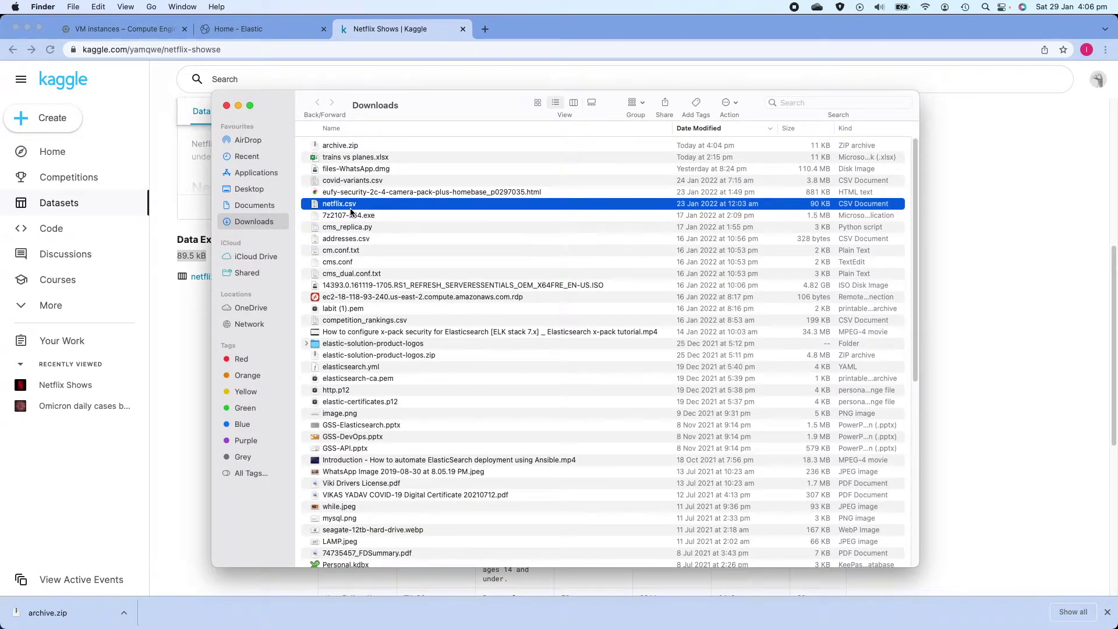
pyautogui.click(263, 30)
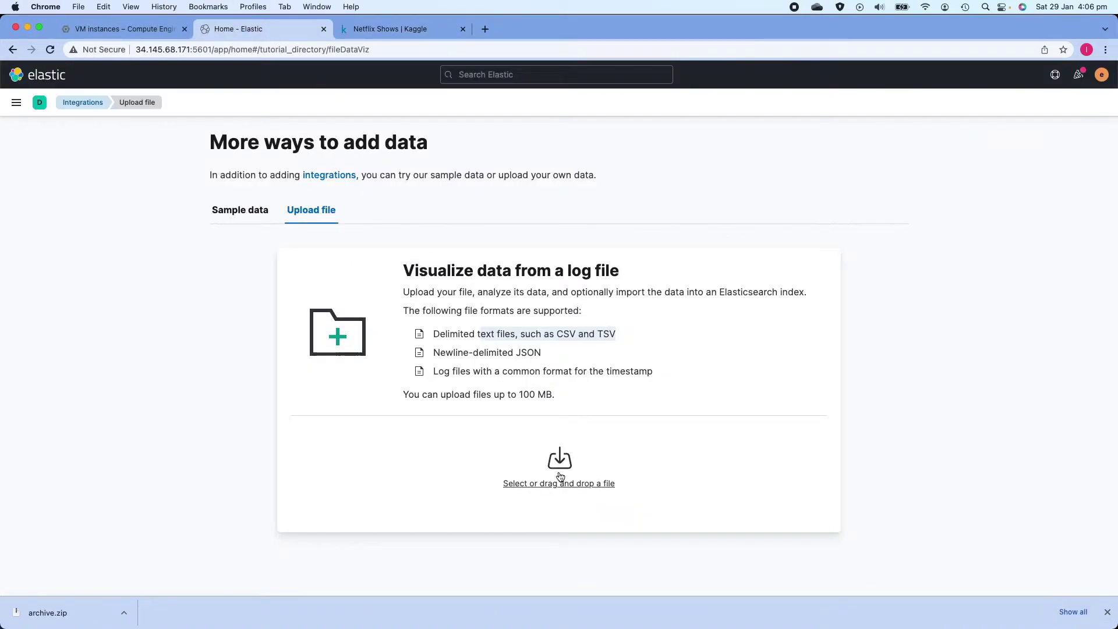
# Select netflix.csv from Downloads for upload.
pyautogui.click(560, 477)
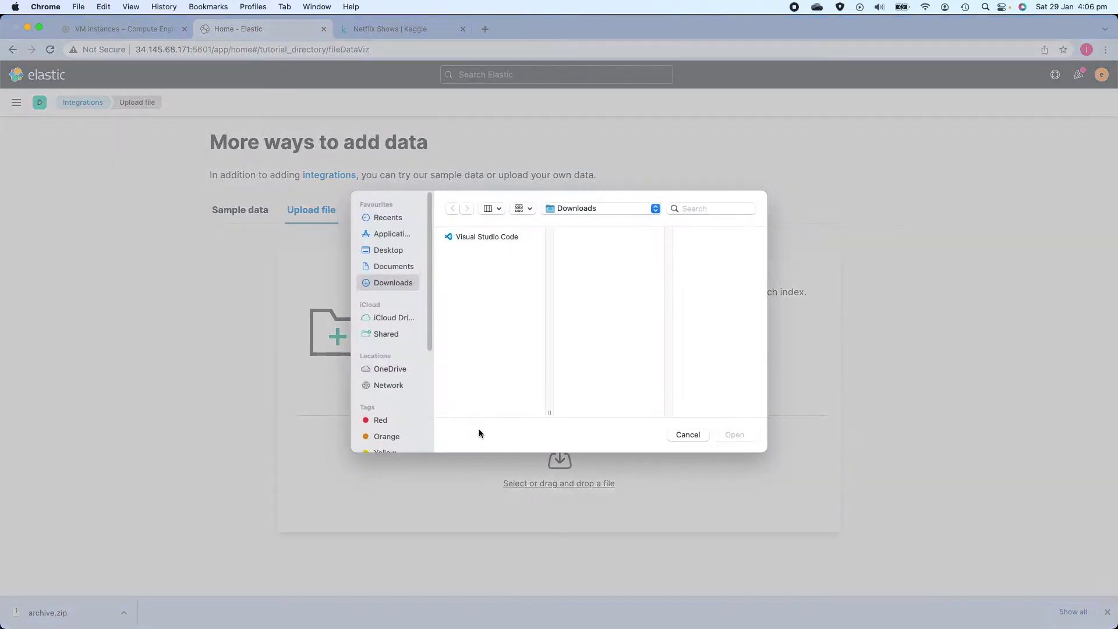
pyautogui.click(501, 289)
pyautogui.write('eu')
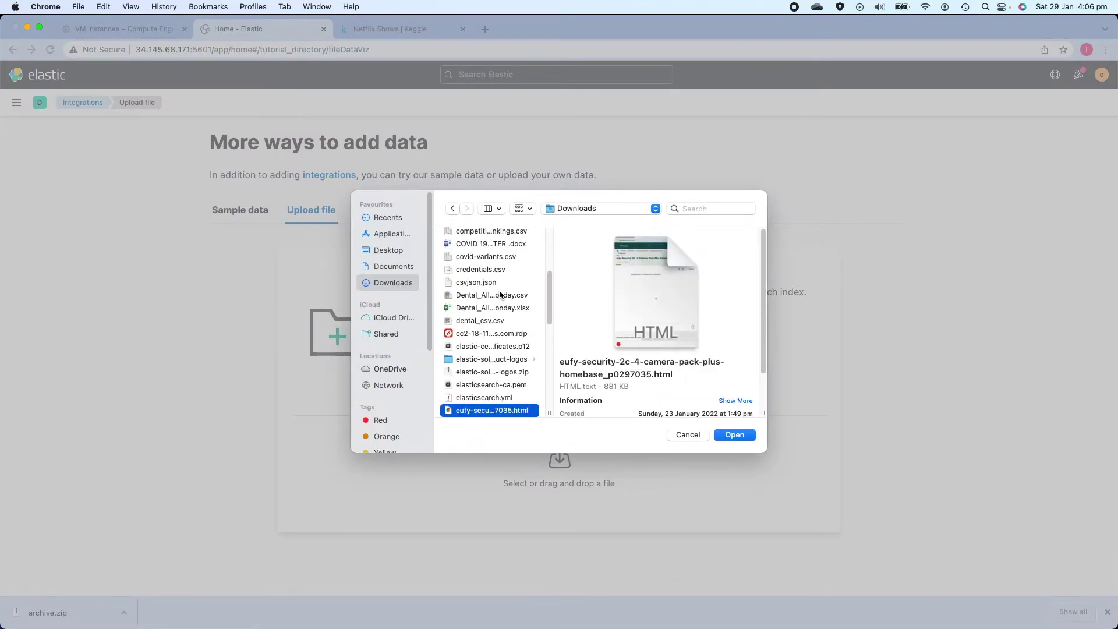
pyautogui.write('netflix')
pyautogui.click(750, 436)
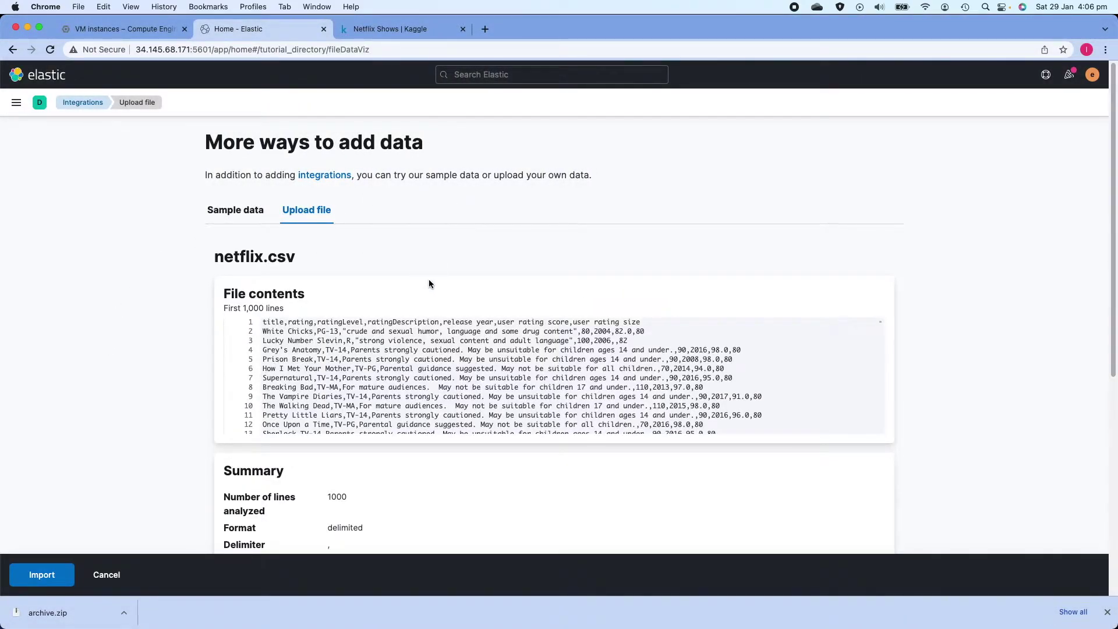
# Review the detected delimited format and header row, then view the analysis explanation.
pyautogui.scroll(-5, 435, 281)
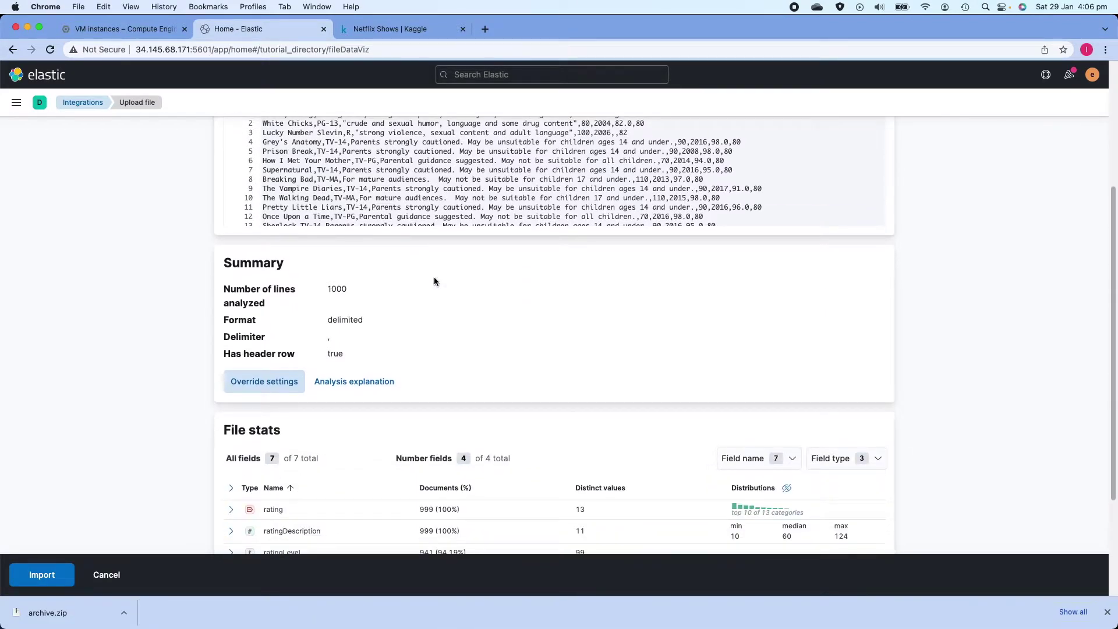
pyautogui.moveTo(235, 321); pyautogui.dragTo(370, 319)
pyautogui.click(244, 341)
pyautogui.moveTo(358, 355); pyautogui.dragTo(154, 371)
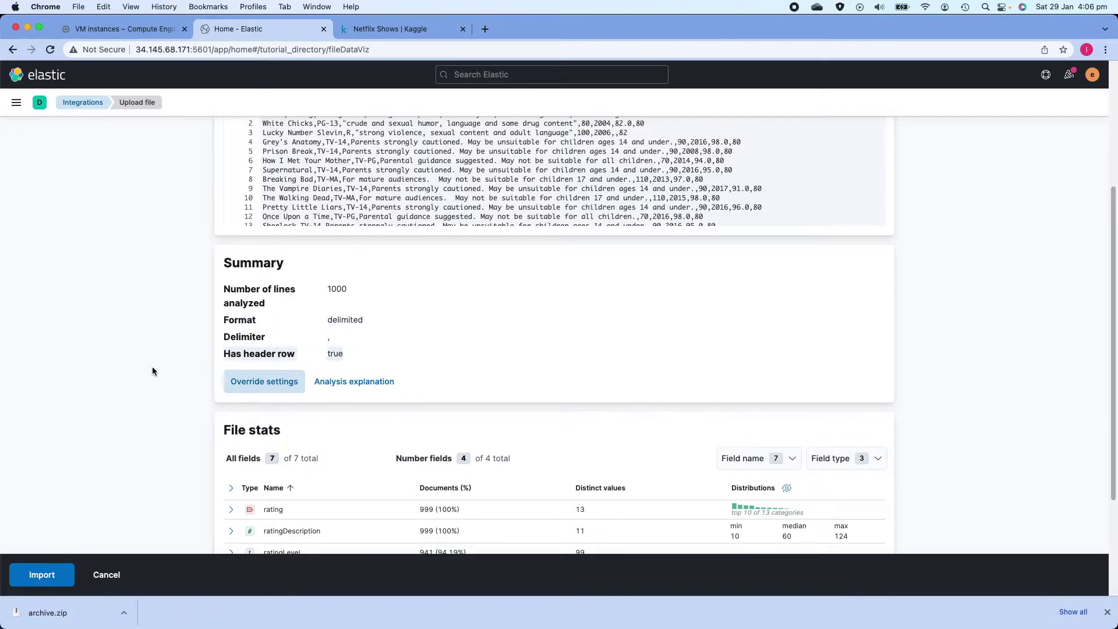
pyautogui.scroll(-2, 175, 358)
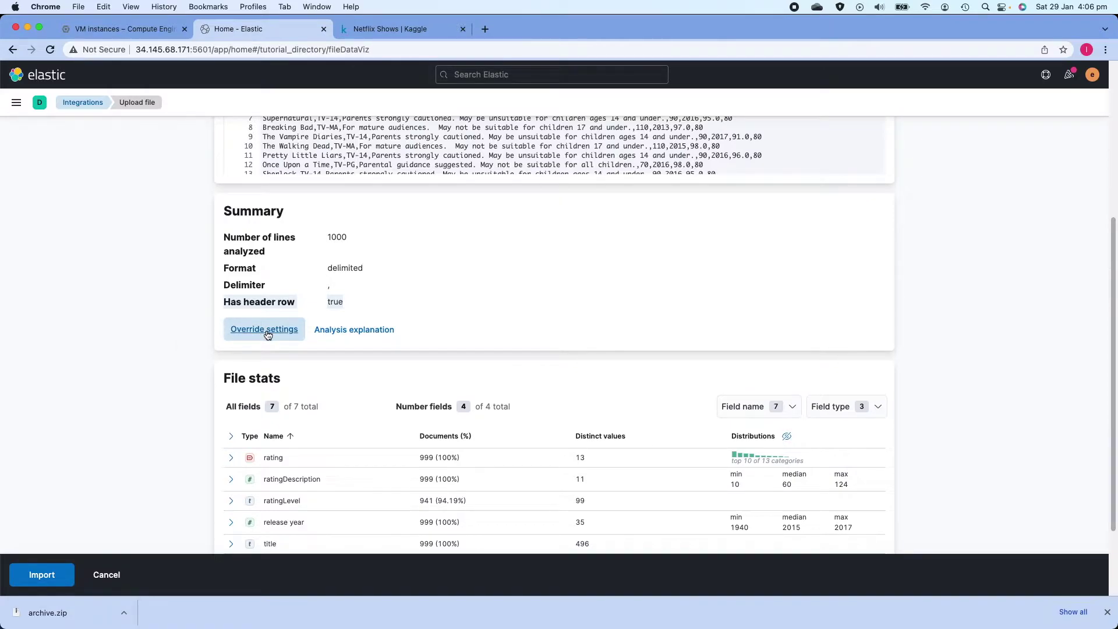
pyautogui.click(377, 331)
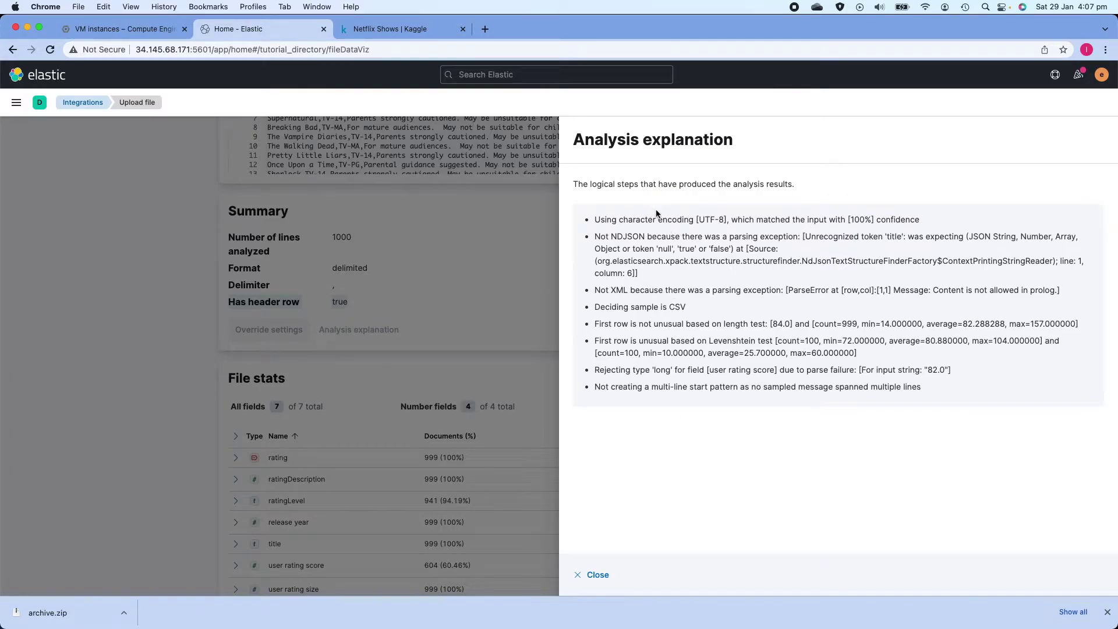
# Close the analysis explanation flyout and proceed to the Import step.
pyautogui.click(597, 575)
pyautogui.scroll(-2, 275, 275)
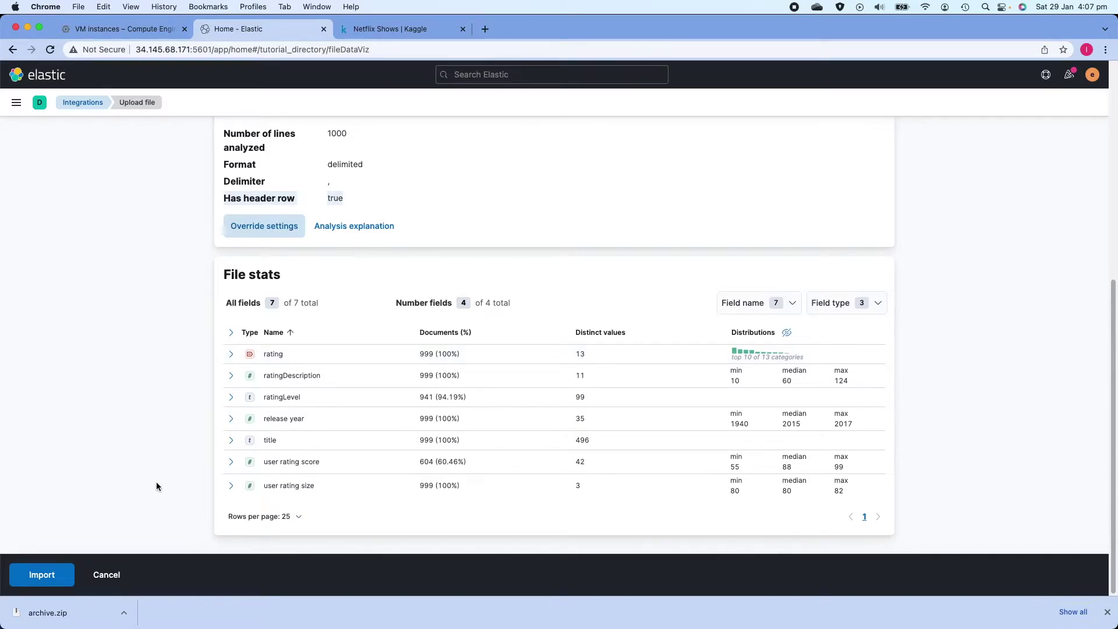
pyautogui.click(42, 575)
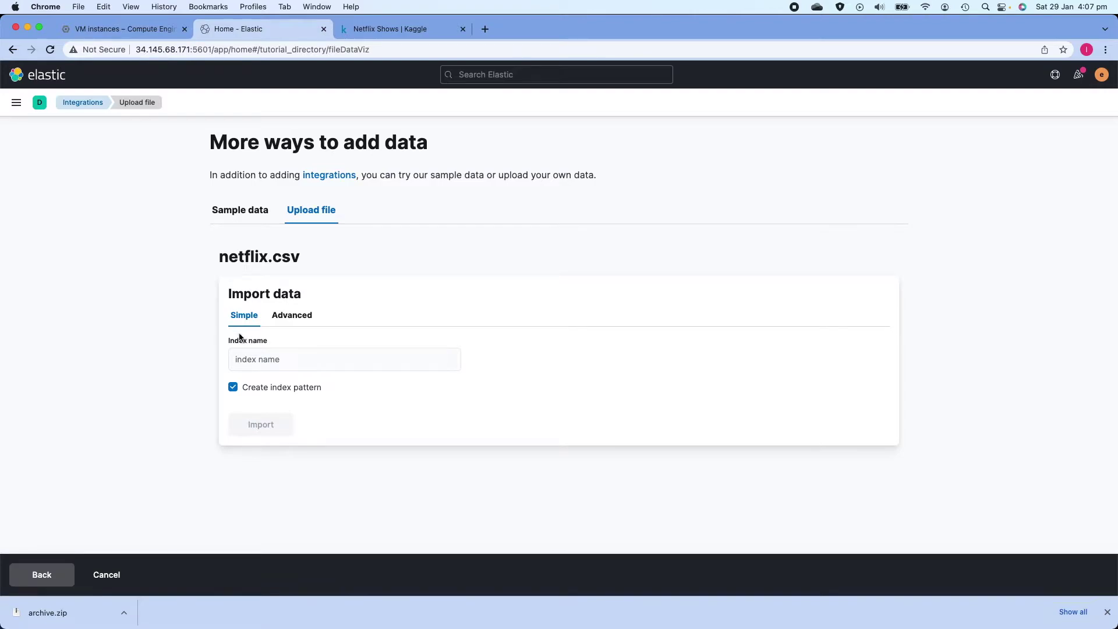
# Import netflix.csv as index netflix_index with Create index pattern left checked.
pyautogui.click(309, 318)
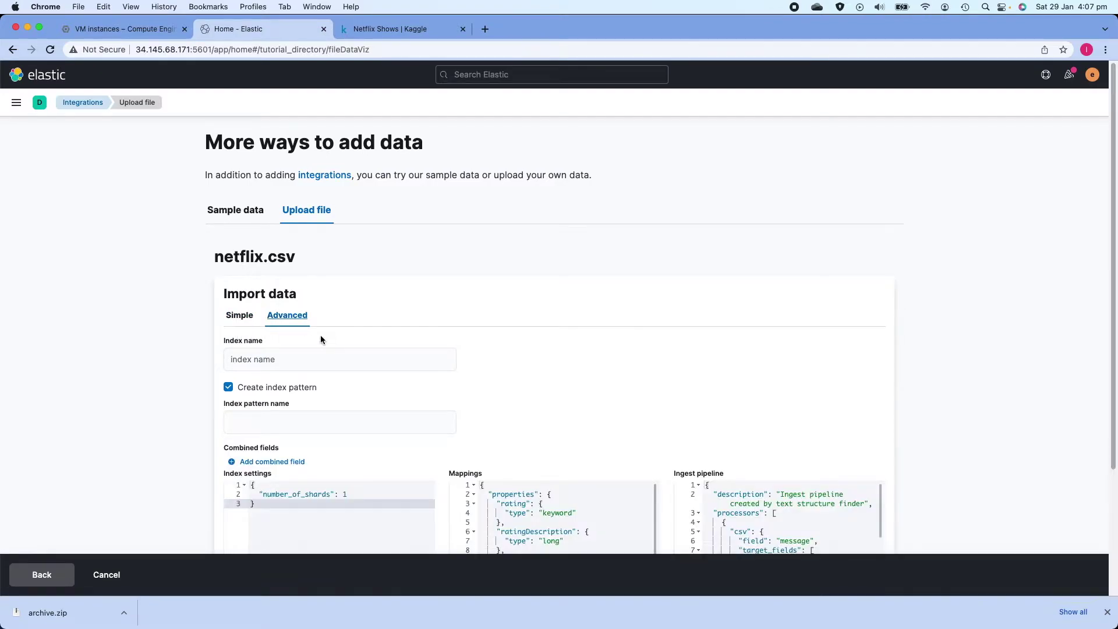
pyautogui.click(239, 317)
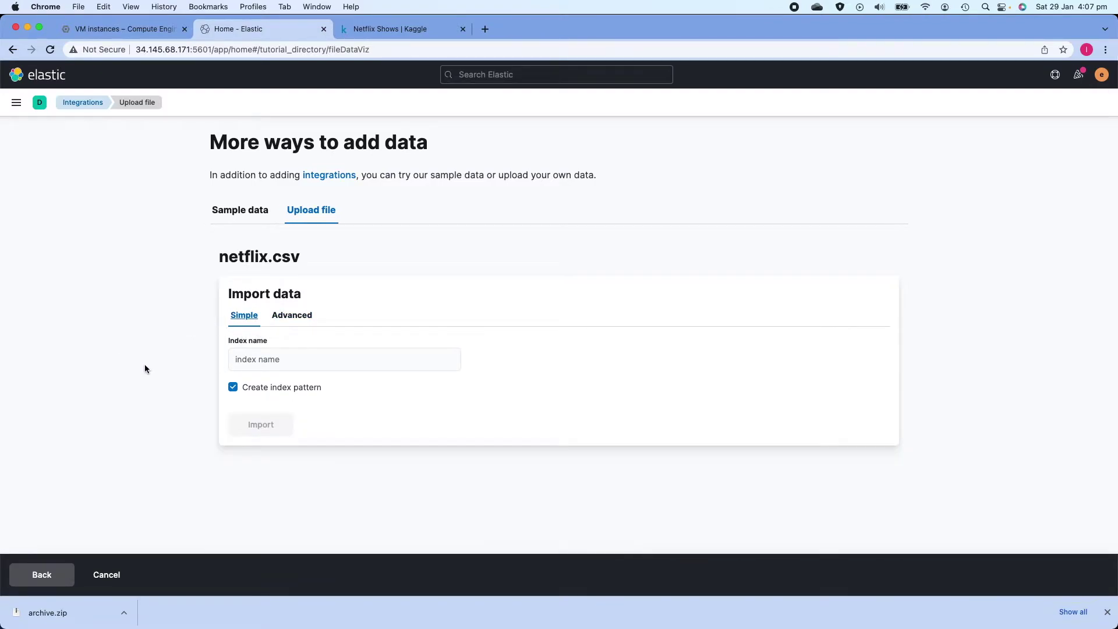
pyautogui.click(271, 366)
pyautogui.write('ne')
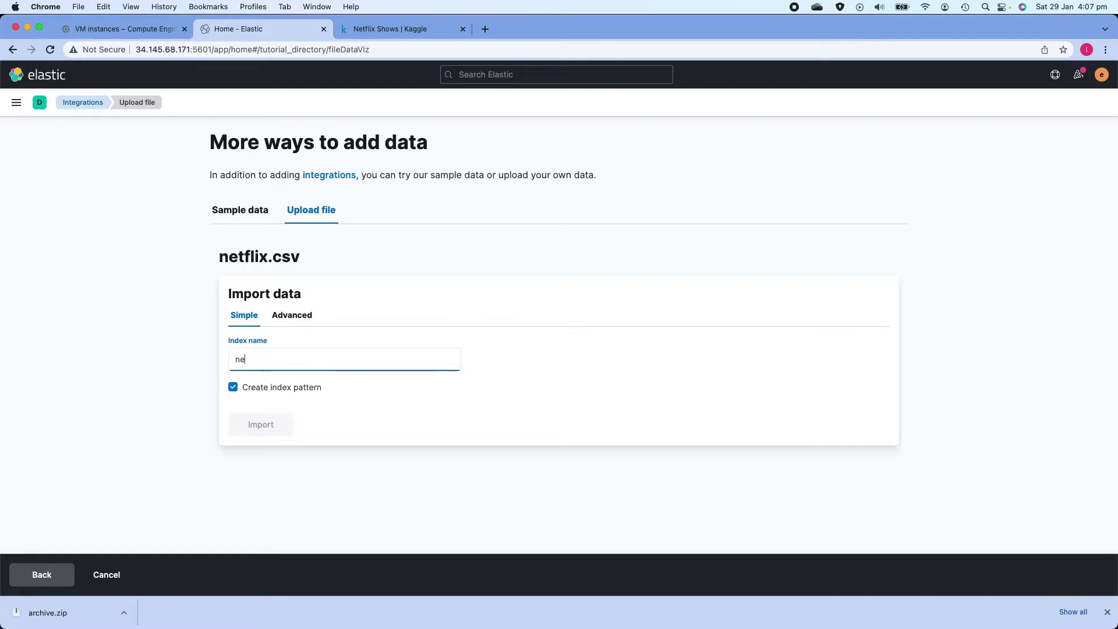
pyautogui.write('tflix_index')
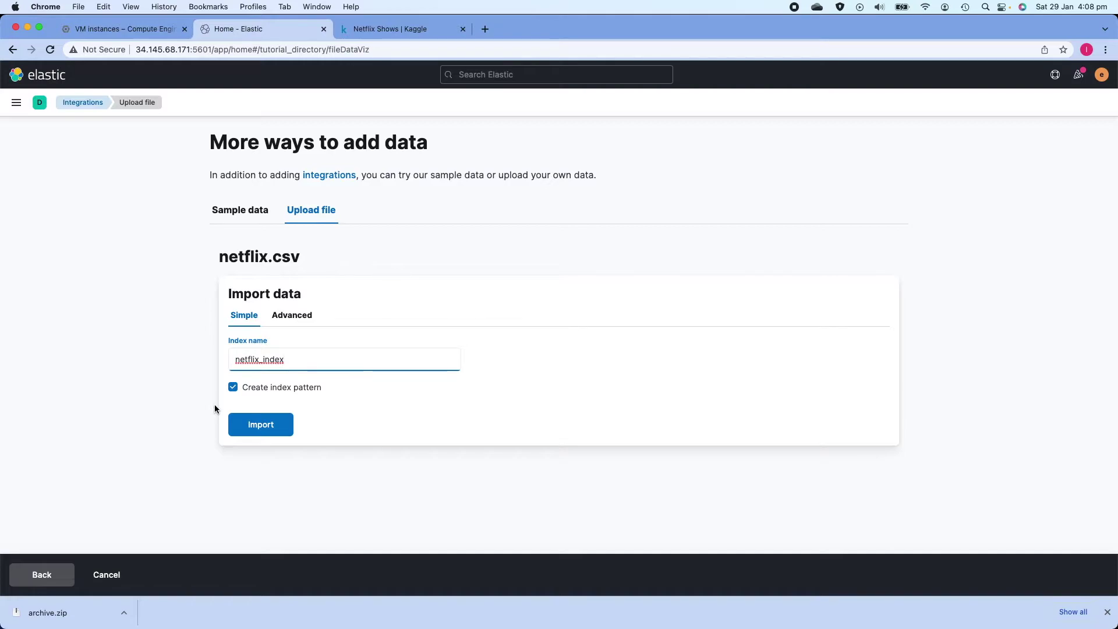
pyautogui.click(258, 429)
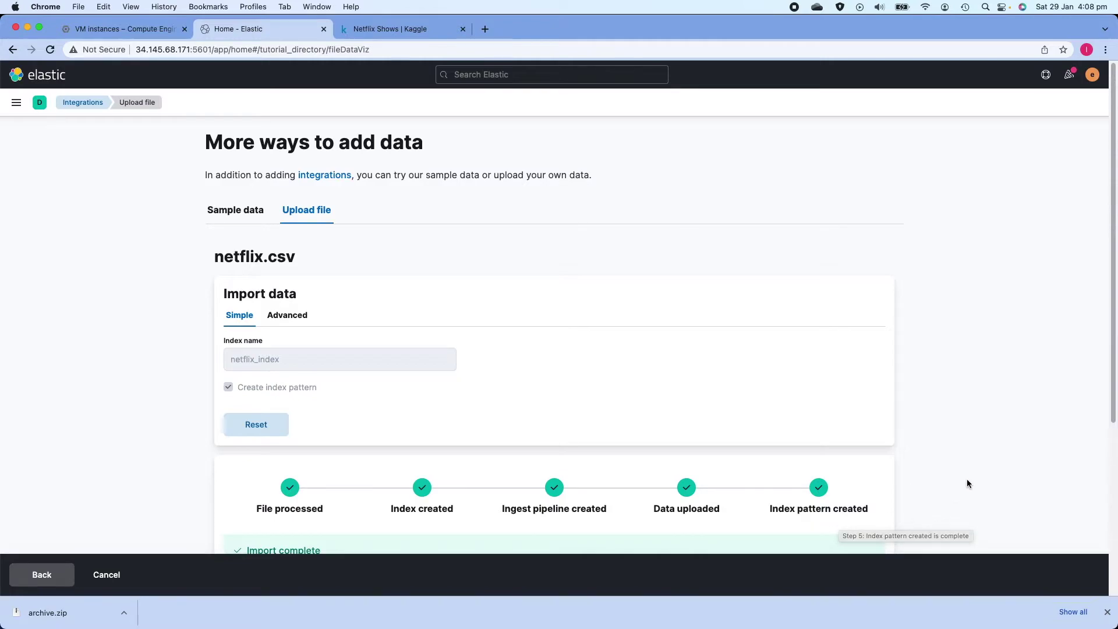
# Open netflix_index's 1,000 documents in Discover from the Import complete summary.
pyautogui.scroll(-5, 966, 452)
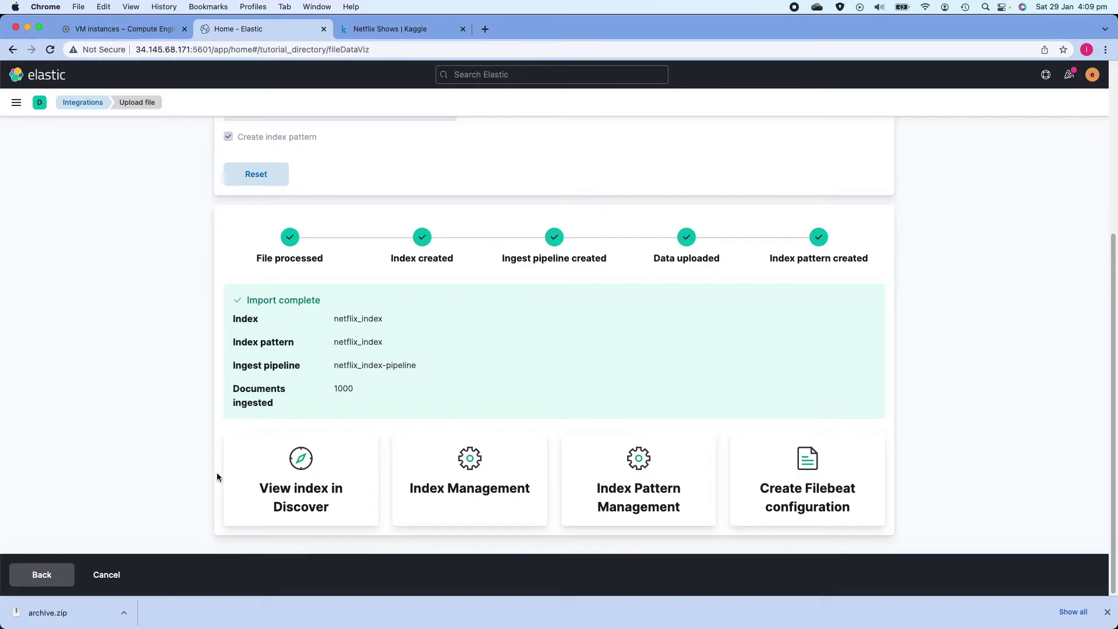
pyautogui.click(245, 475)
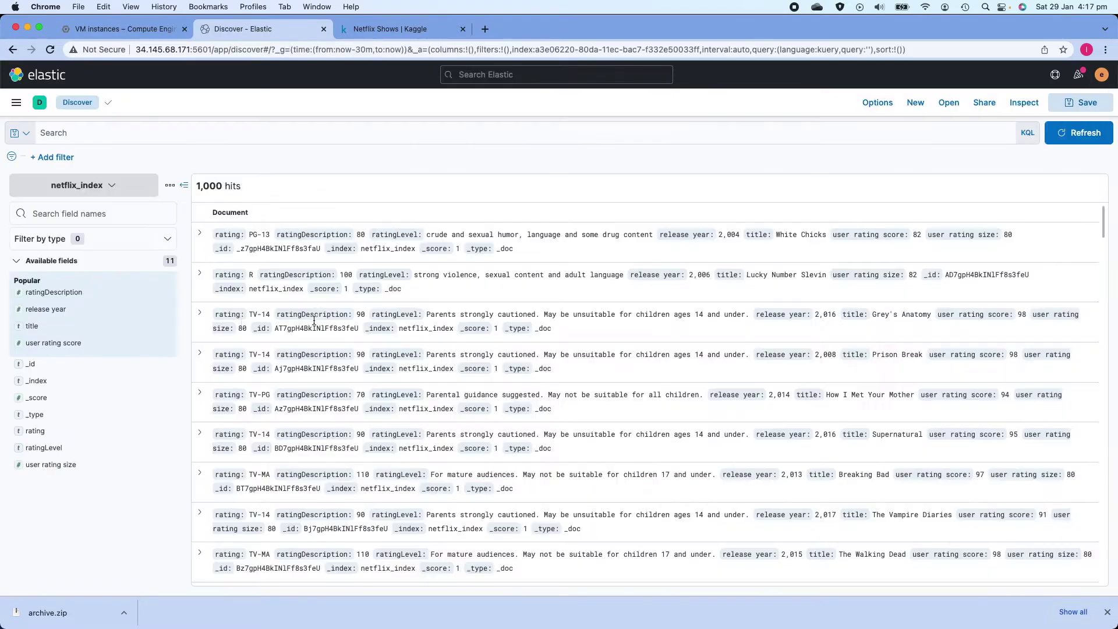
# Reload Discover from the navigation menu with netflix_index as the index pattern.
pyautogui.click(16, 104)
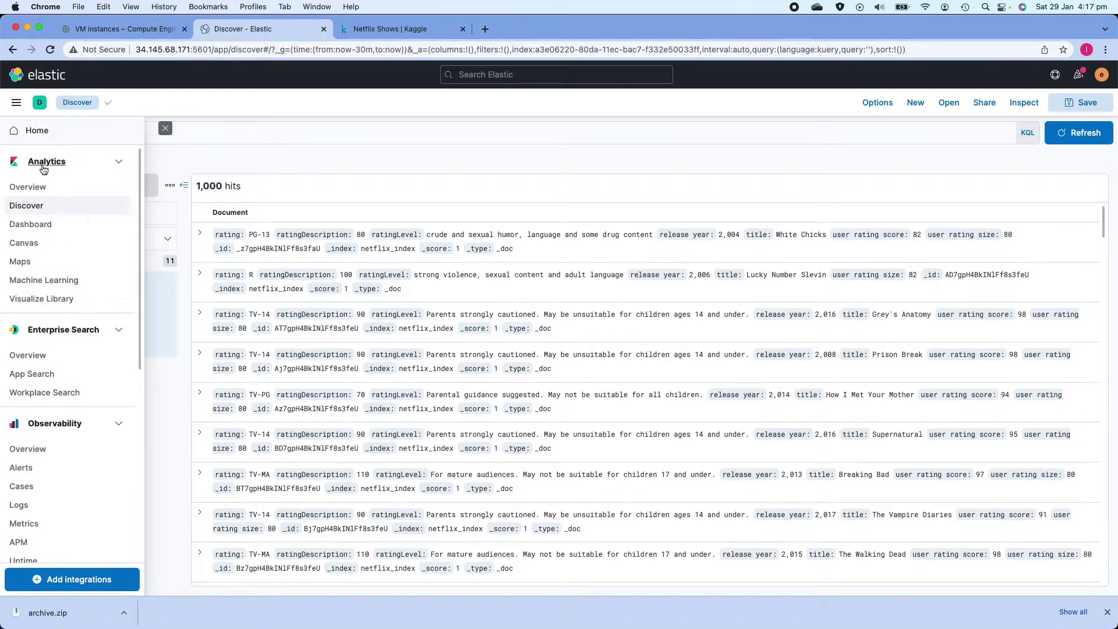
pyautogui.click(33, 206)
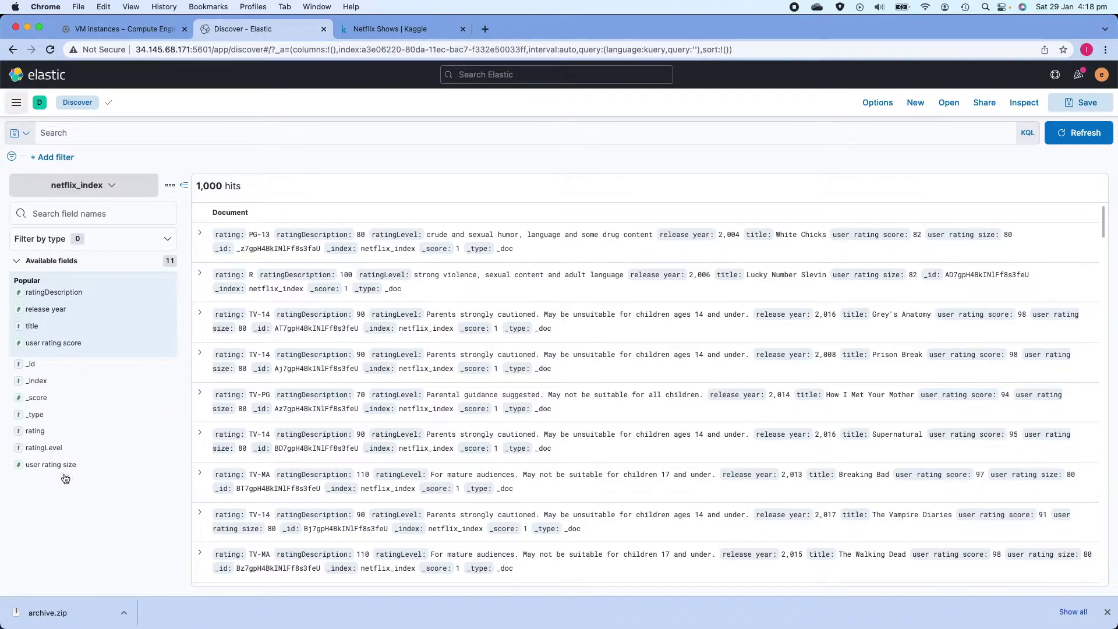
pyautogui.click(111, 195)
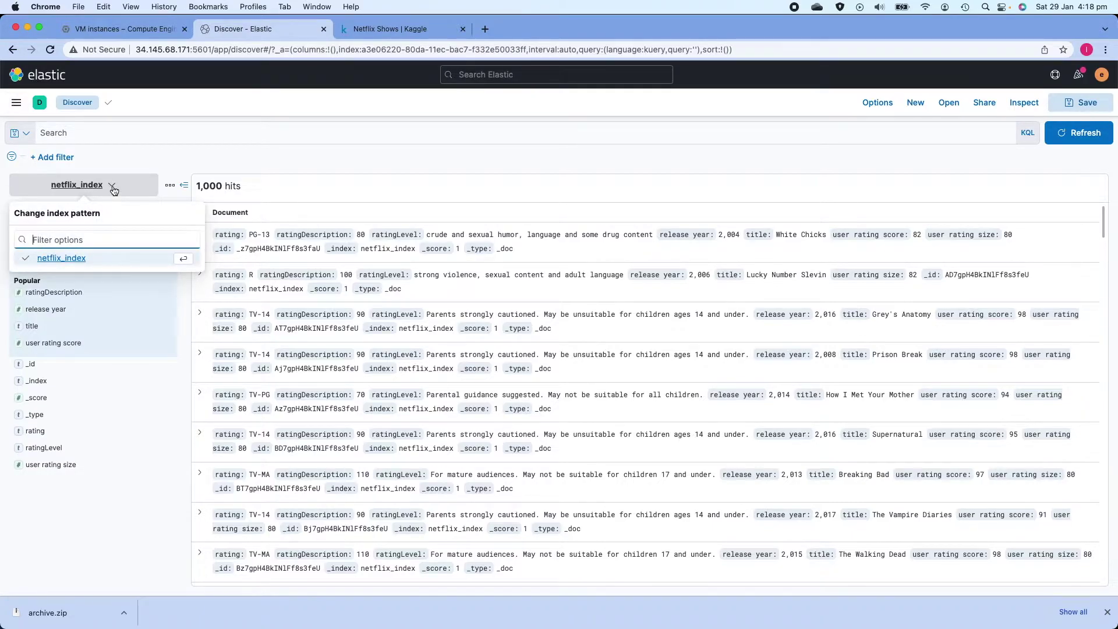
pyautogui.click(82, 260)
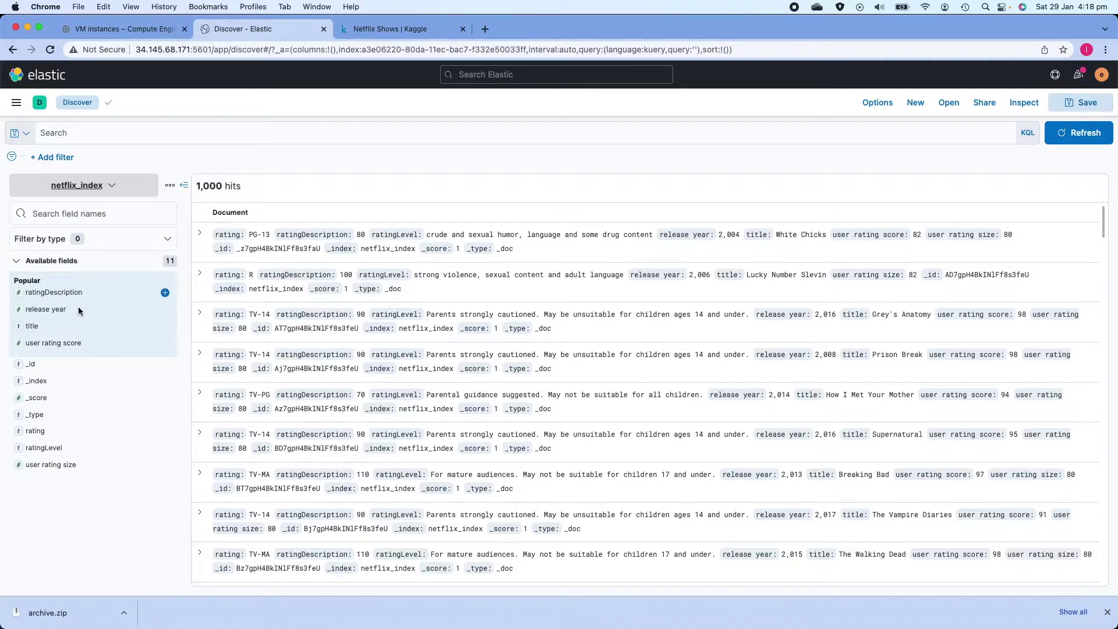
# Search the field list for 'rating', clear it, and expand the White Chicks document.
pyautogui.click(121, 216)
pyautogui.write('rating')
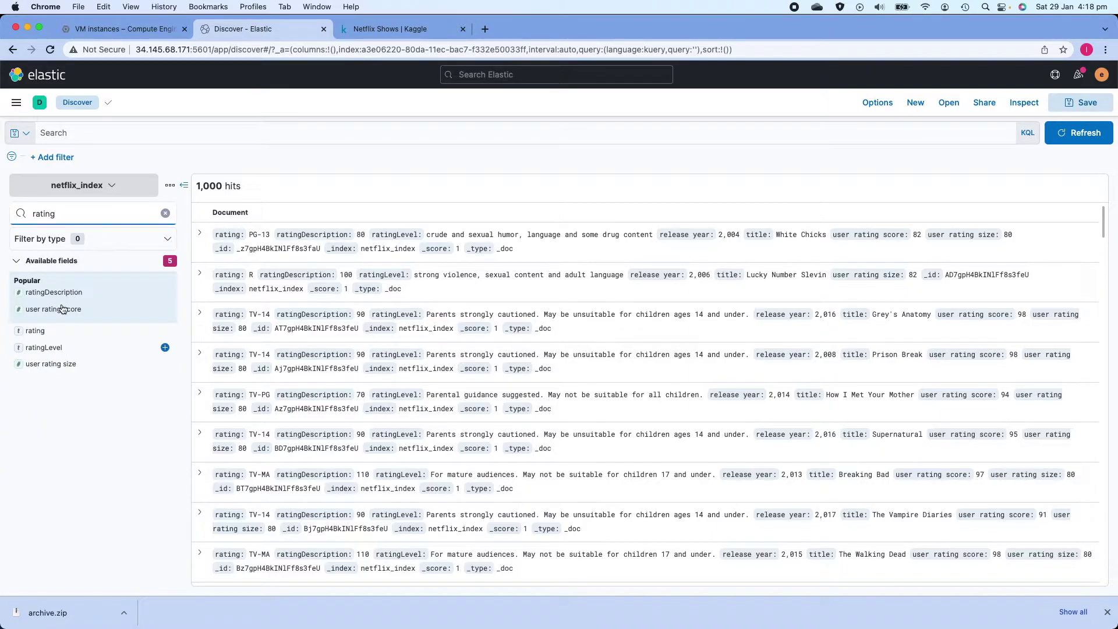
pyautogui.click(165, 213)
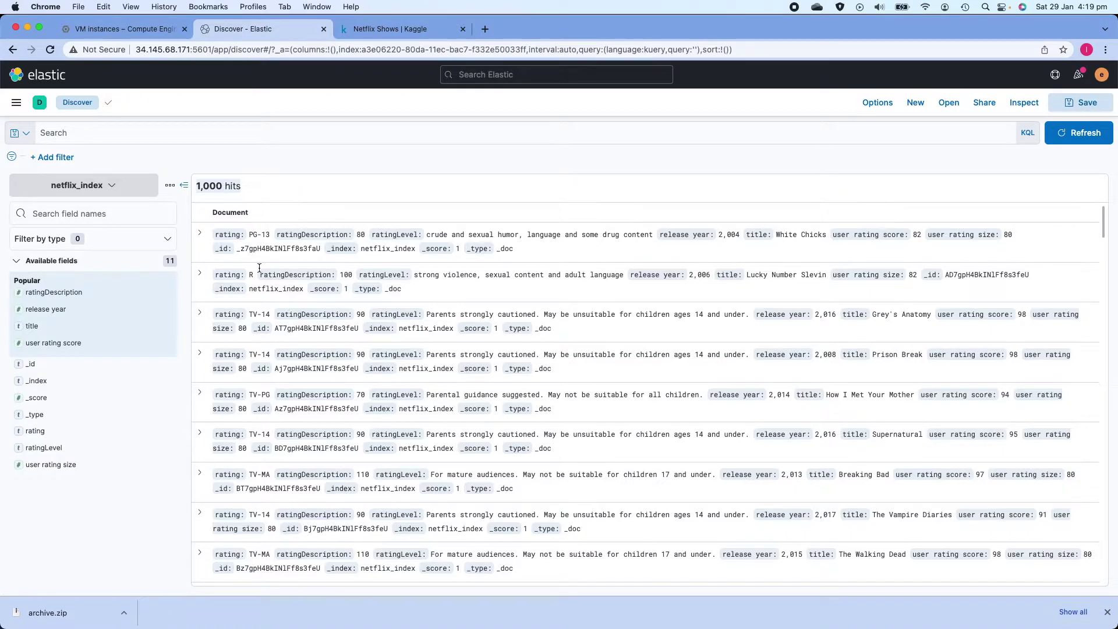
pyautogui.click(200, 235)
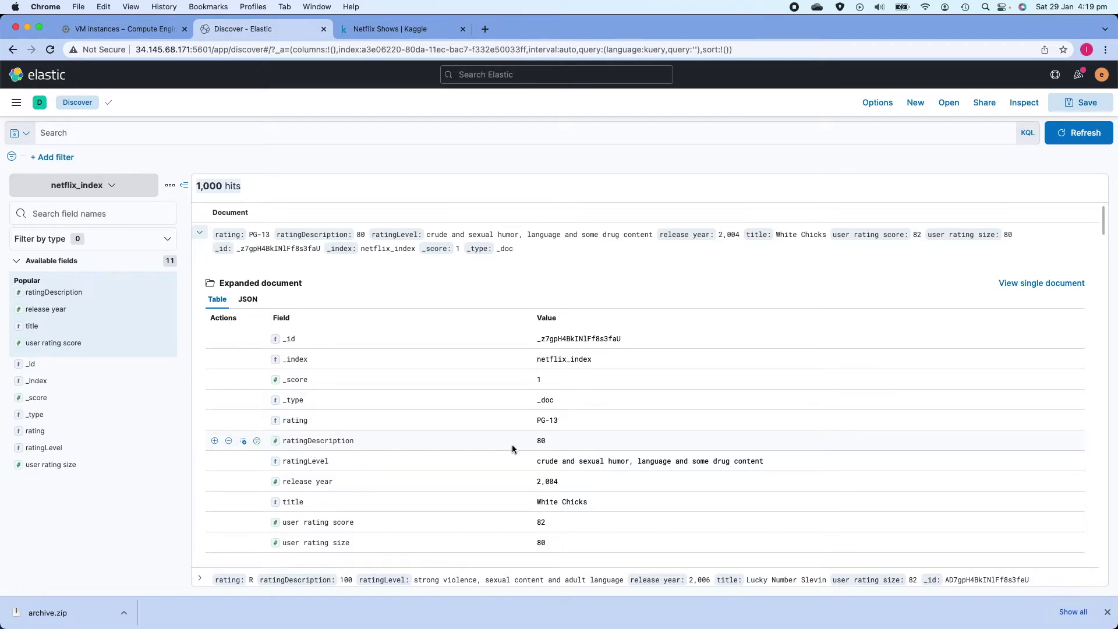
pyautogui.click(214, 441)
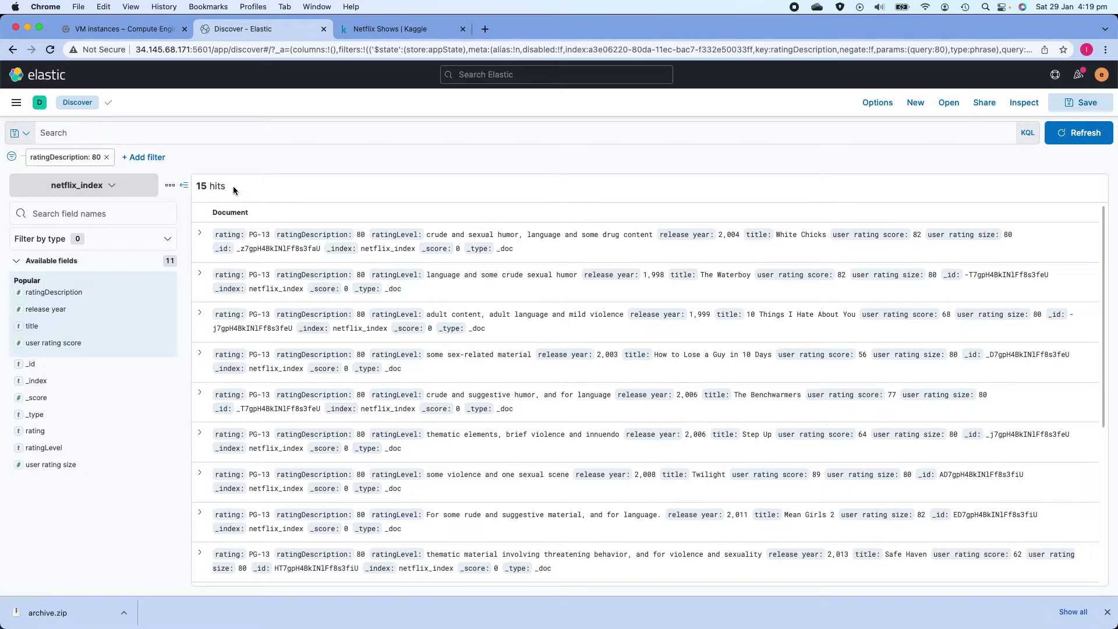
pyautogui.click(108, 158)
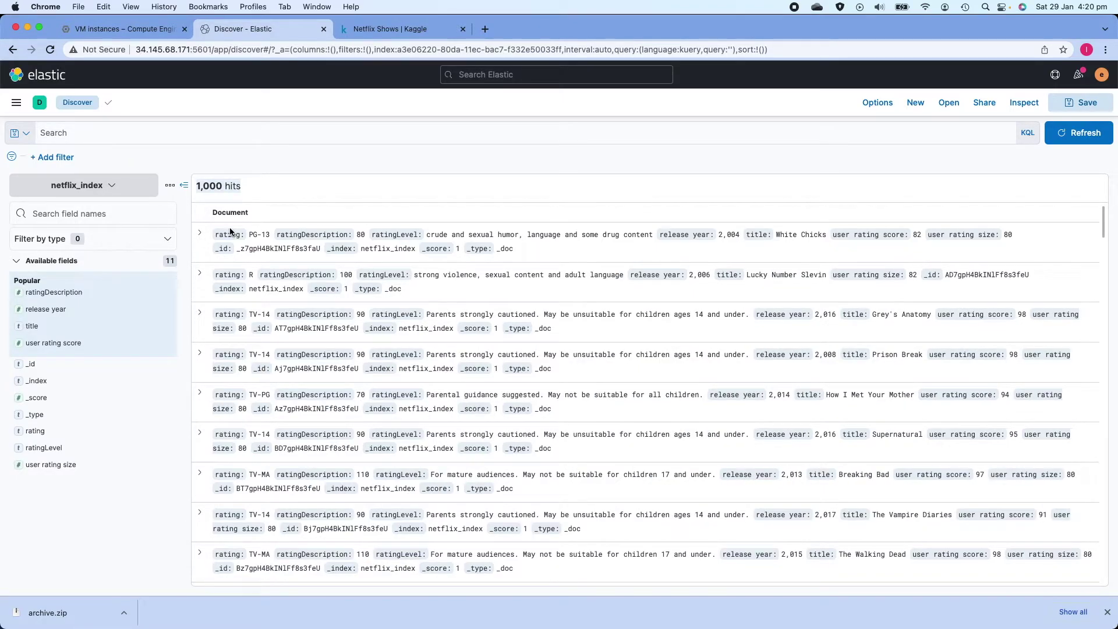
pyautogui.click(200, 236)
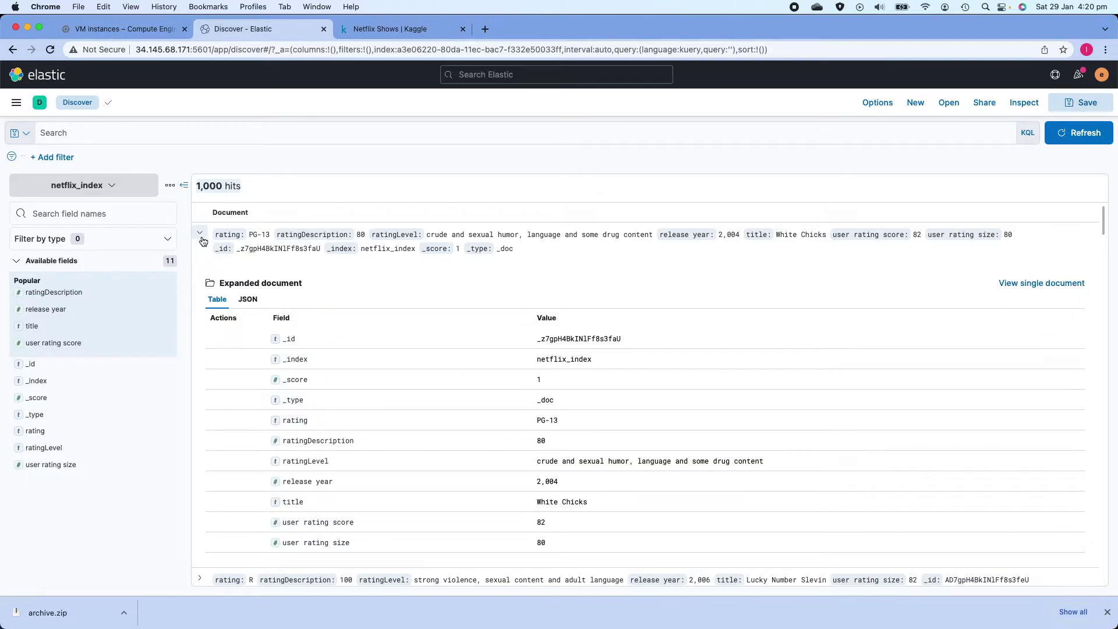
pyautogui.moveTo(230, 470)
pyautogui.click(228, 482)
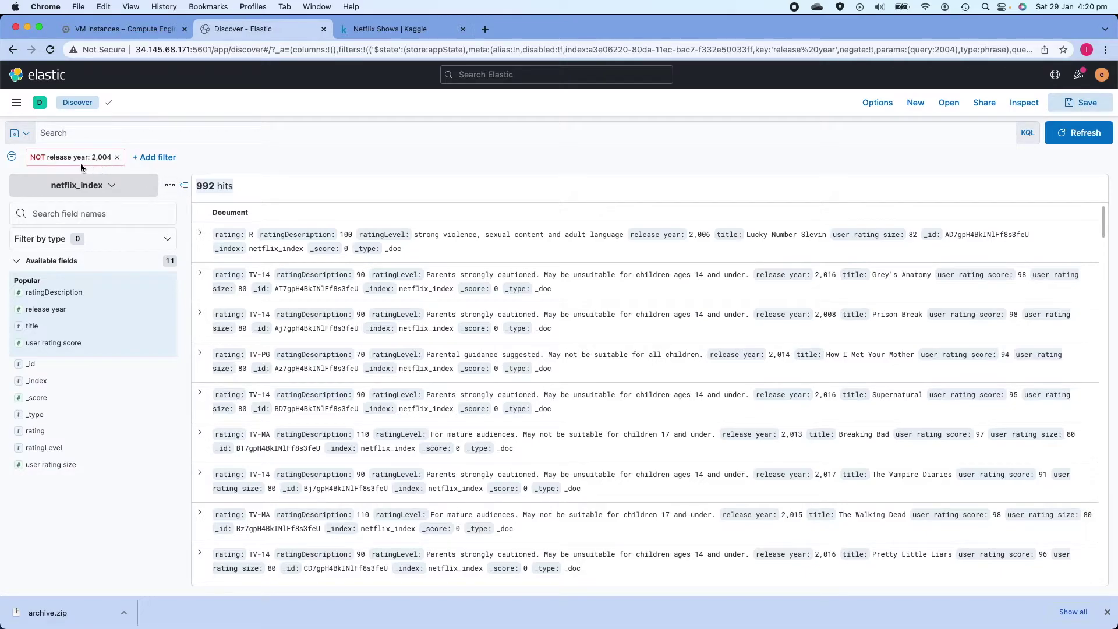
pyautogui.click(118, 157)
pyautogui.click(199, 236)
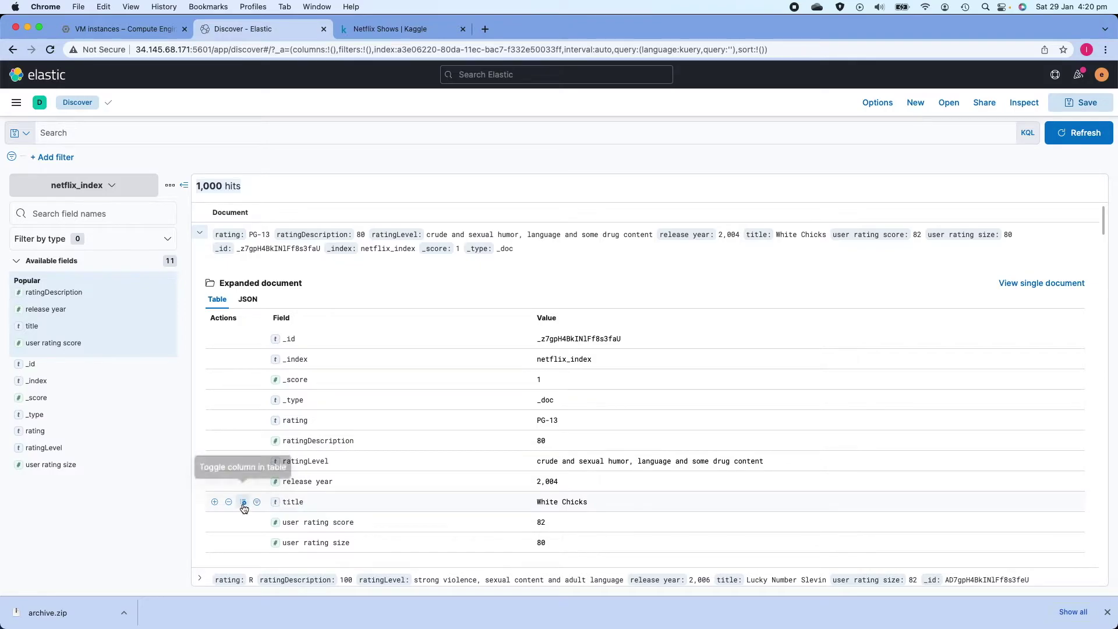
# Add title and user rating score columns to the table, leaving release year out.
pyautogui.click(244, 504)
pyautogui.click(200, 234)
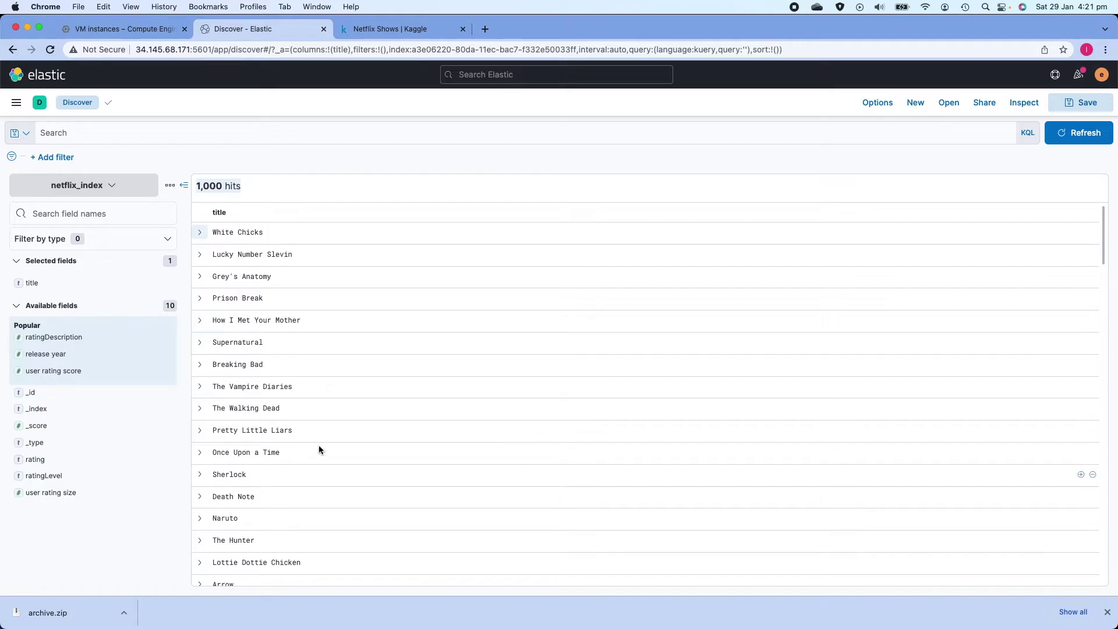
pyautogui.click(200, 232)
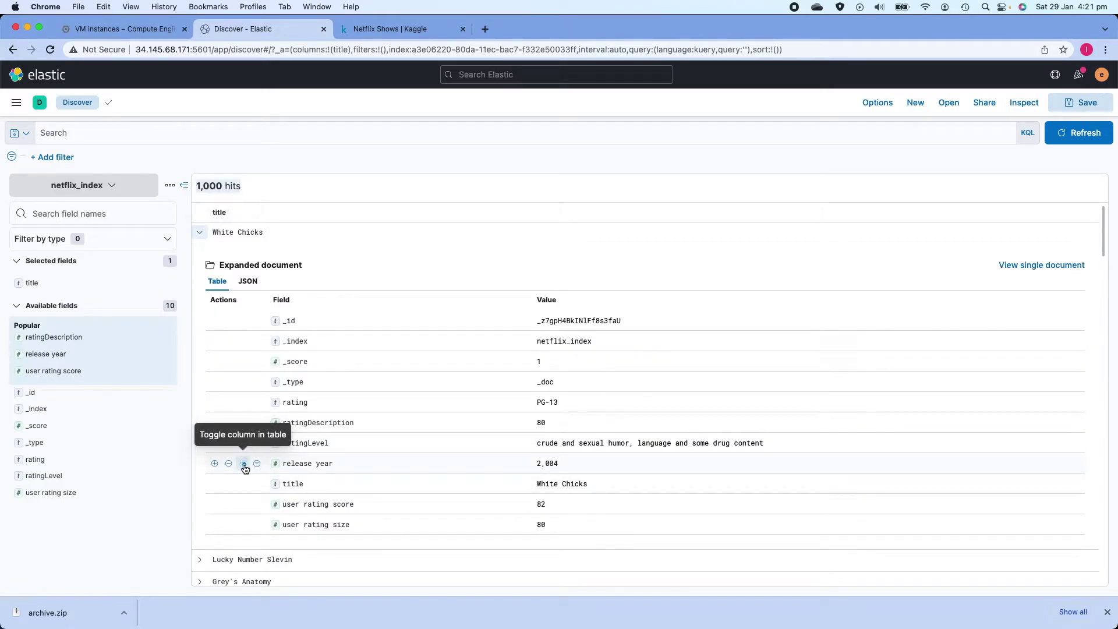
pyautogui.click(243, 465)
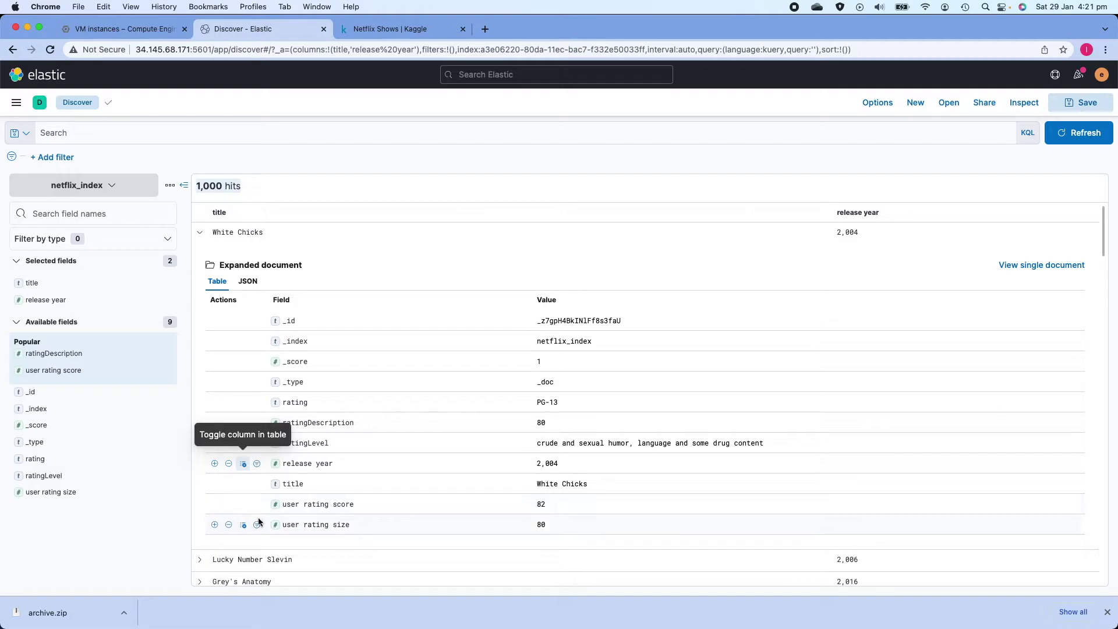
pyautogui.click(244, 505)
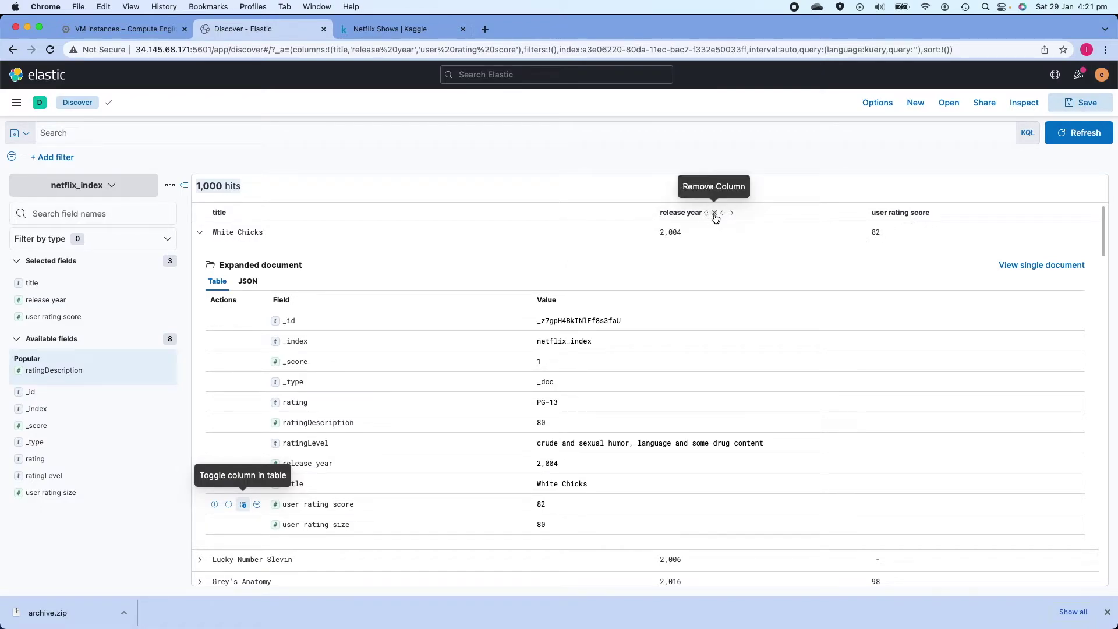
pyautogui.click(715, 213)
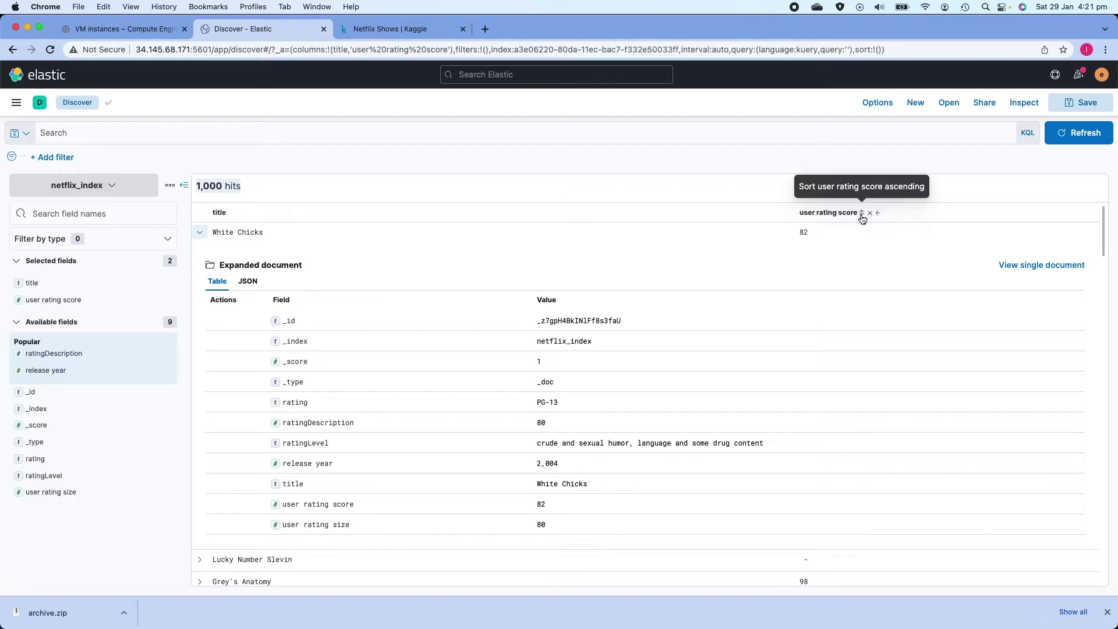
# Sort the results by user rating score from highest to lowest.
pyautogui.click(200, 235)
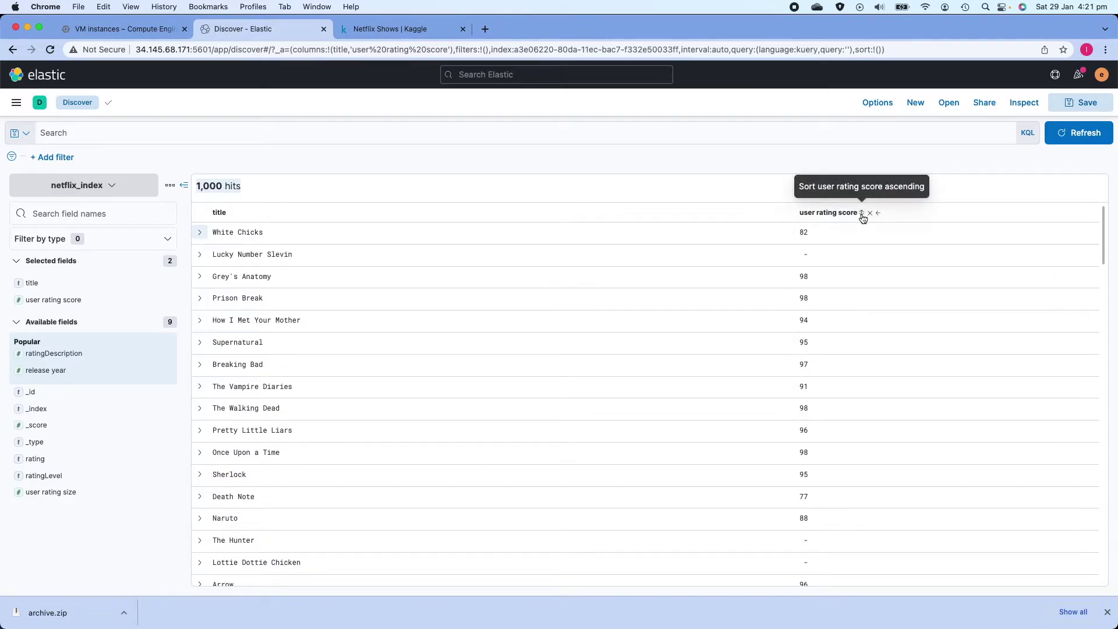
pyautogui.click(863, 214)
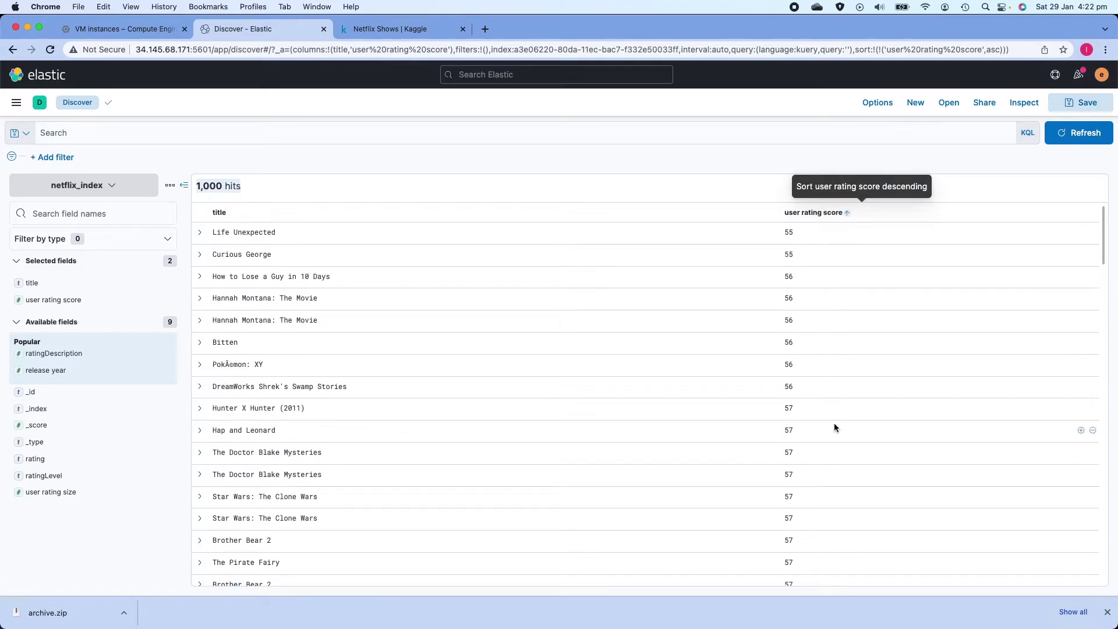
pyautogui.click(848, 217)
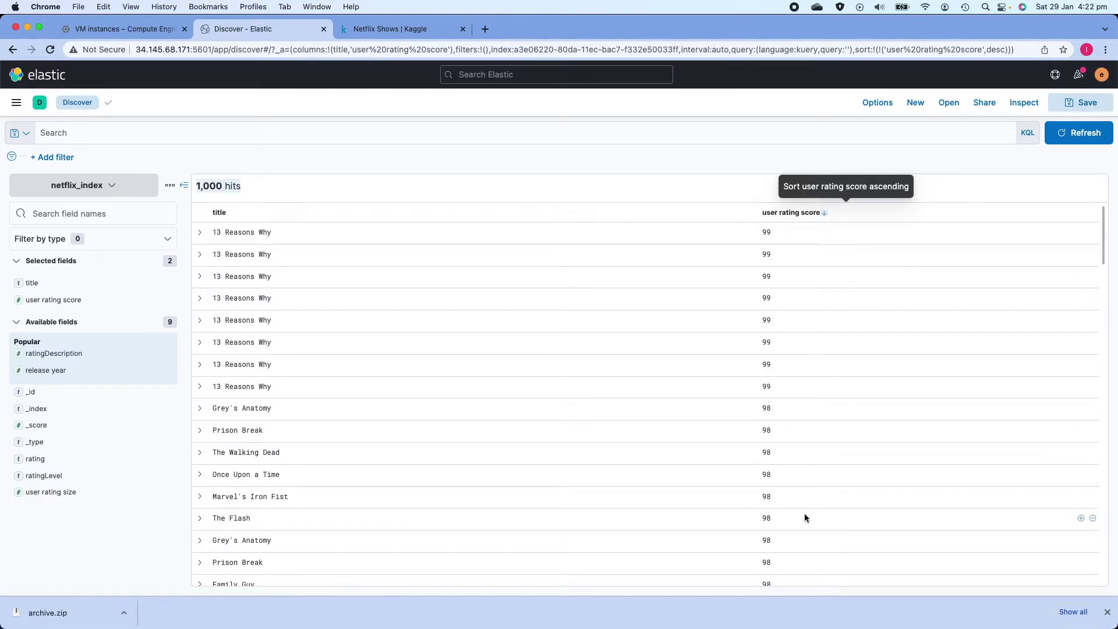
pyautogui.click(311, 133)
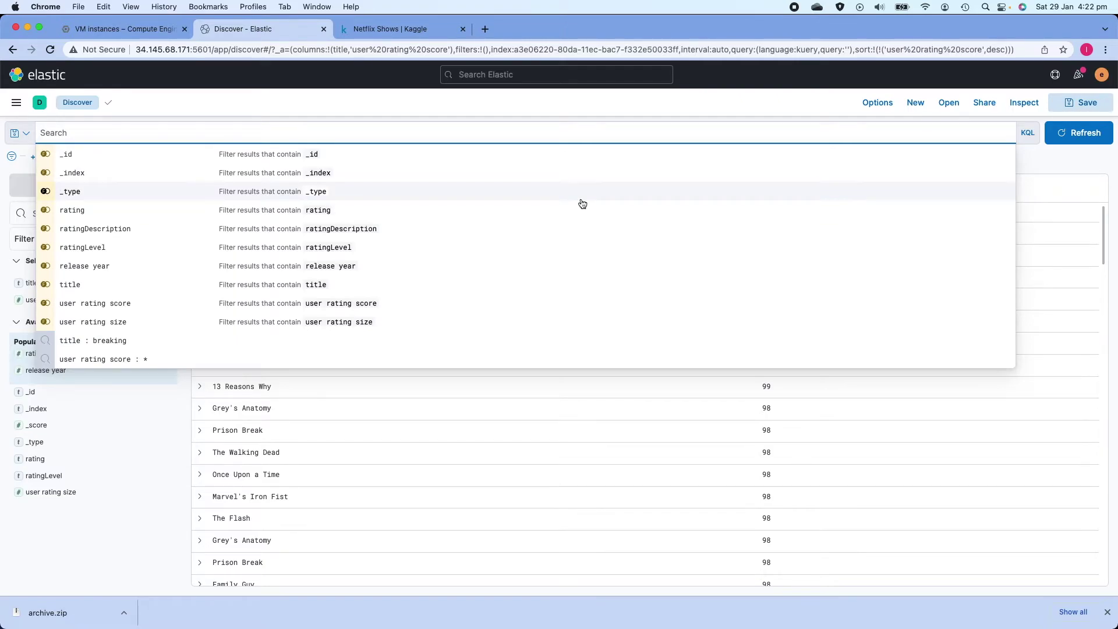
# Filter the Netflix results with the query release year : 2004 and add release year as a column.
pyautogui.click(75, 534)
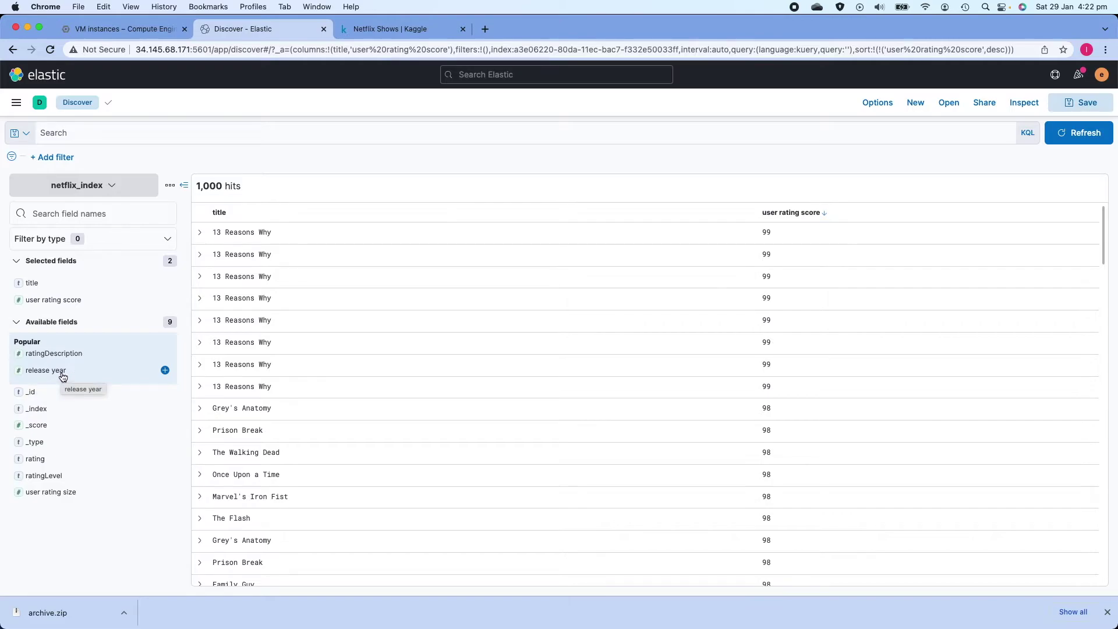
pyautogui.click(93, 133)
pyautogui.write('release year')
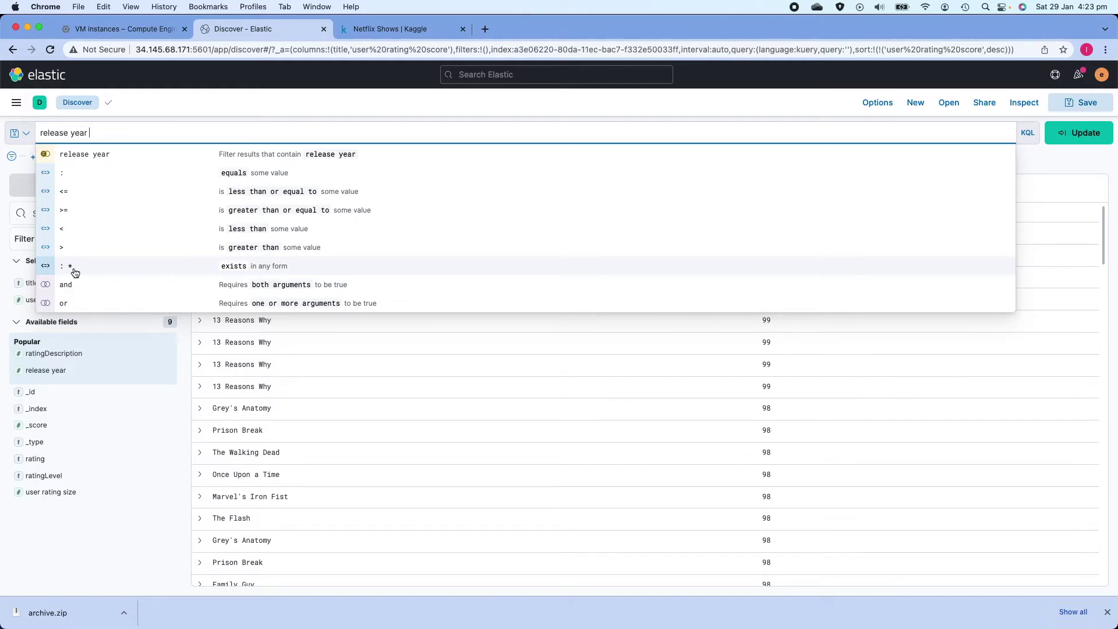
pyautogui.click(85, 174)
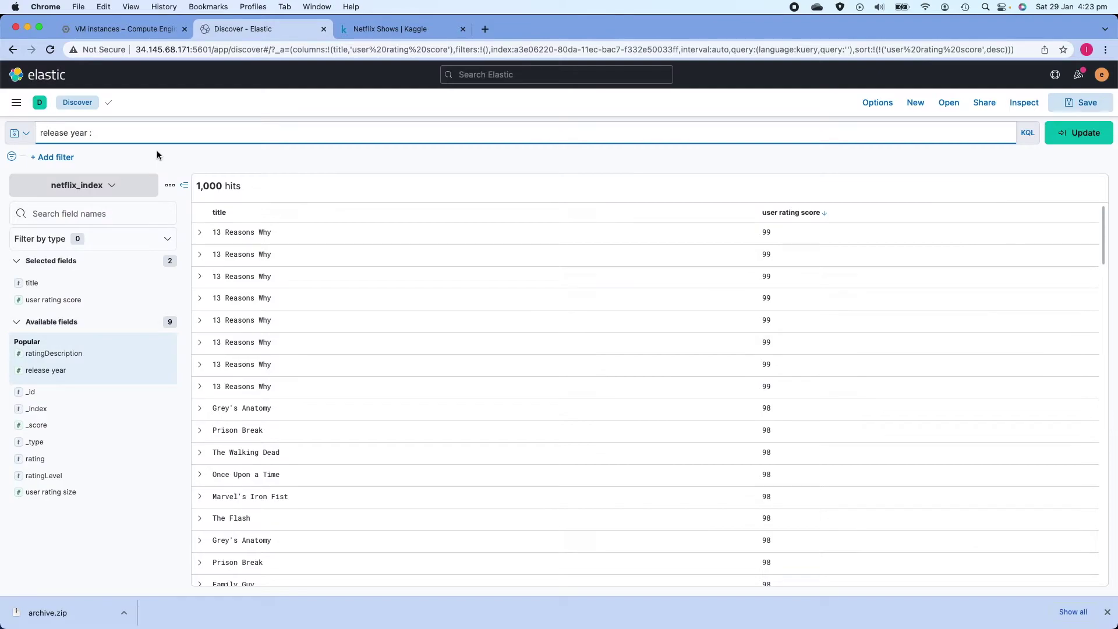
pyautogui.write('2004')
pyautogui.click(1073, 134)
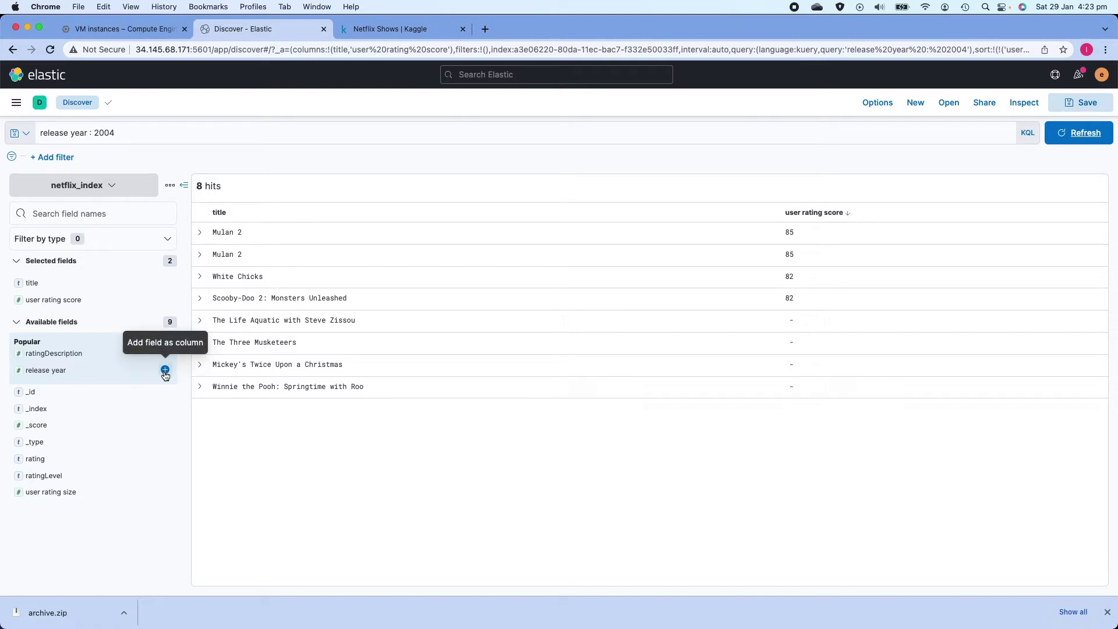
pyautogui.click(166, 371)
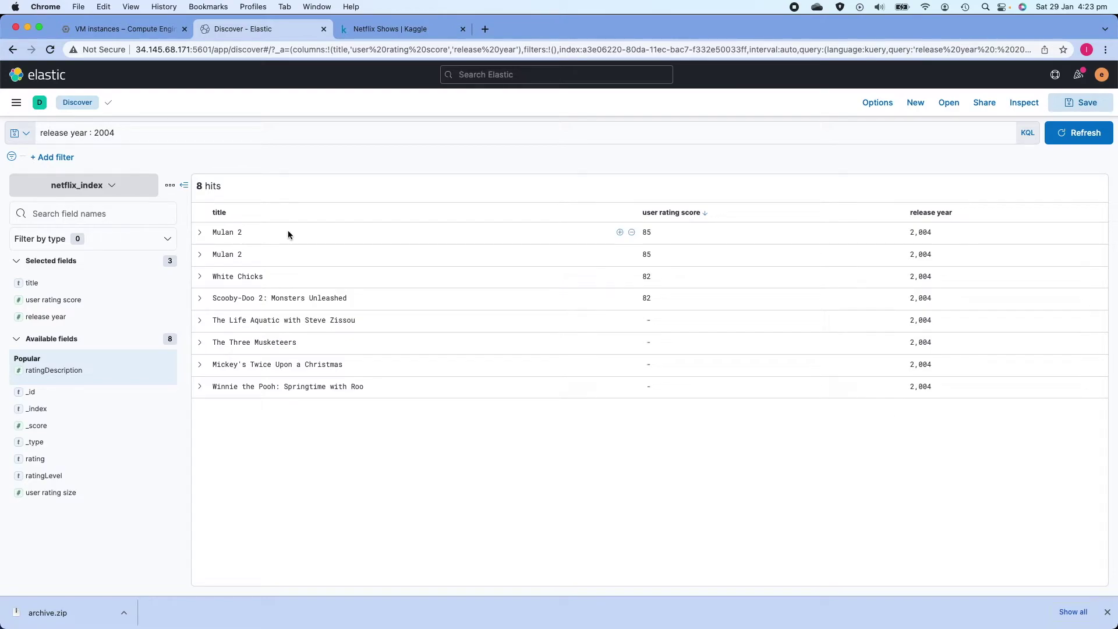
# Extend the query with 'and user rating score >= 80' and apply it.
pyautogui.click(238, 128)
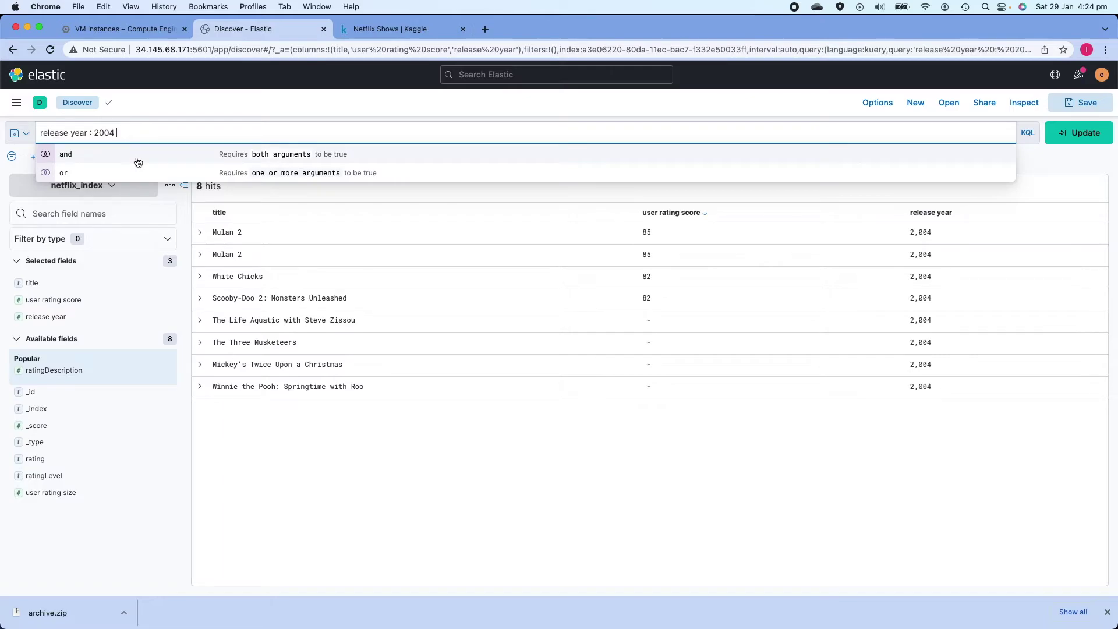
pyautogui.write('and')
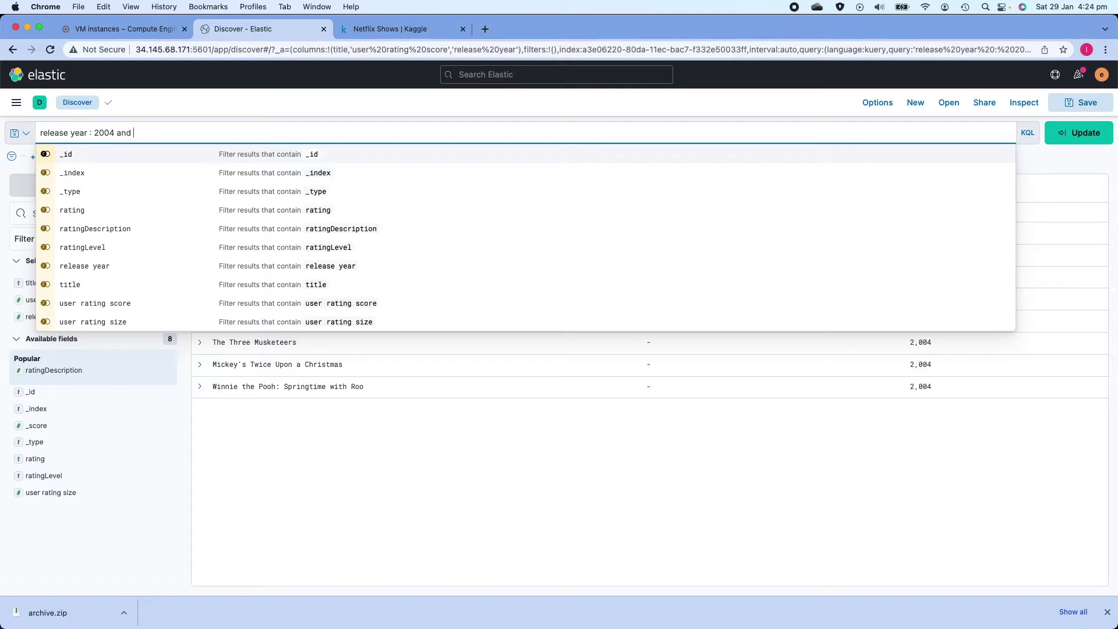
pyautogui.write('user')
pyautogui.click(124, 160)
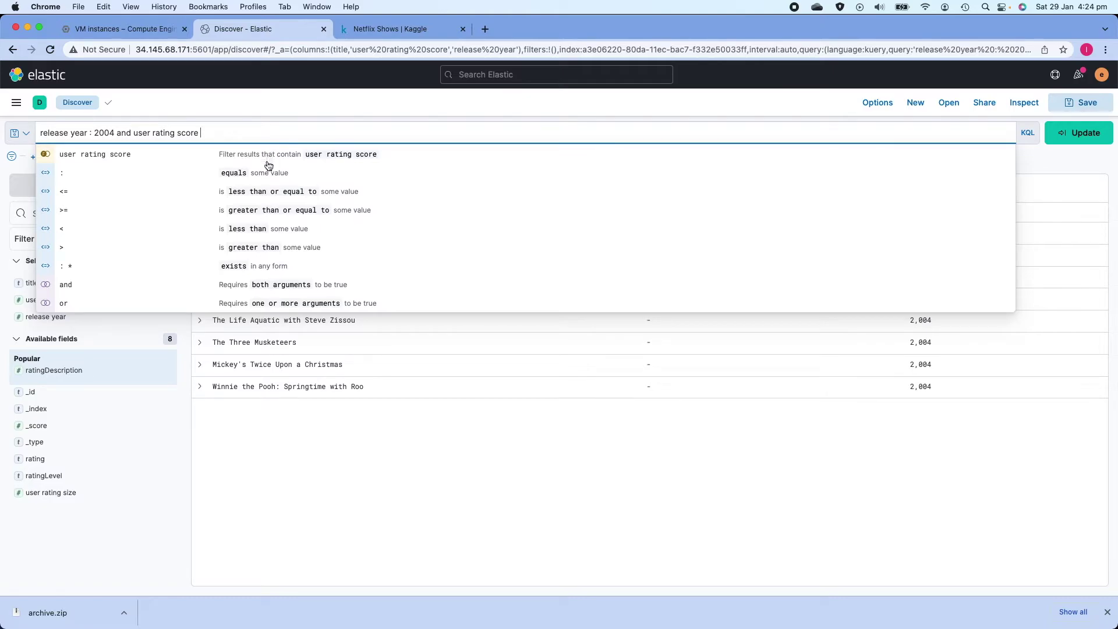
pyautogui.click(266, 209)
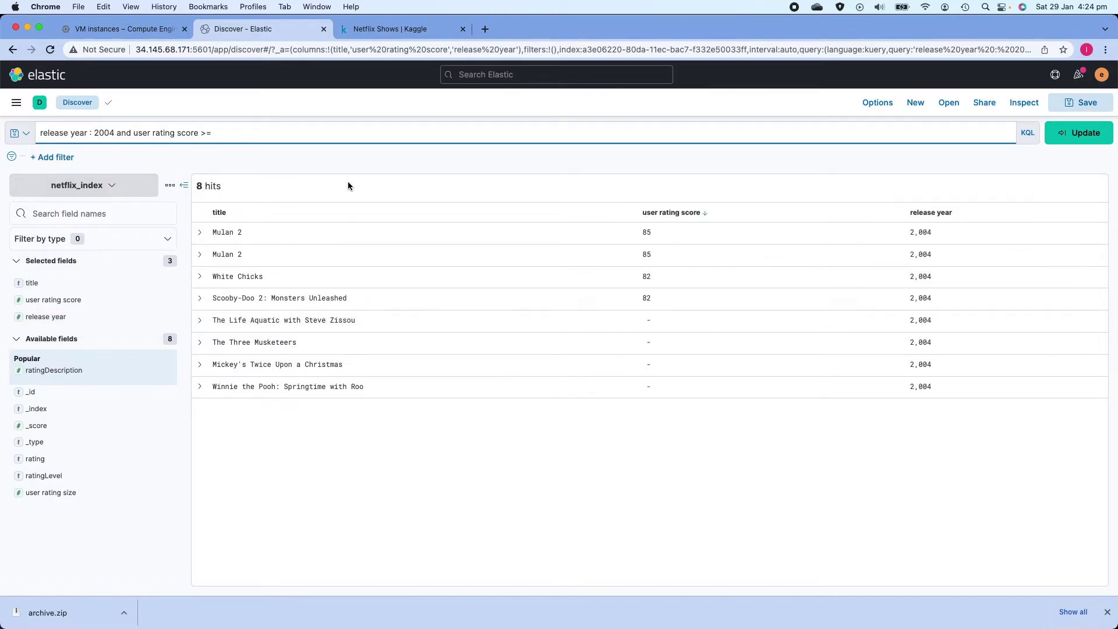
pyautogui.write('80')
pyautogui.click(1079, 133)
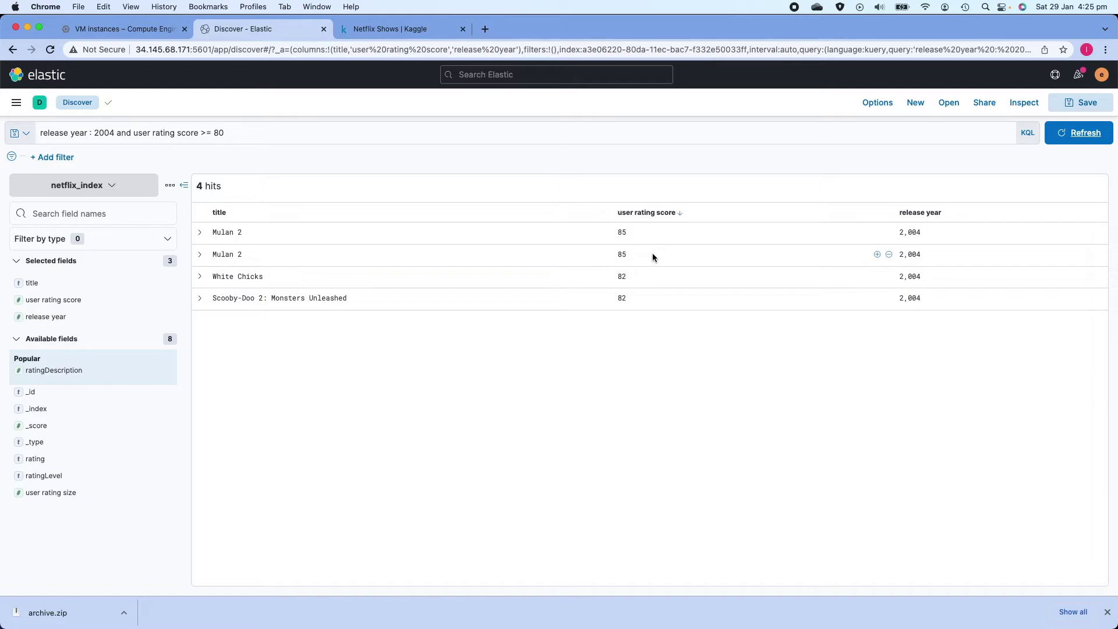
pyautogui.click(371, 139)
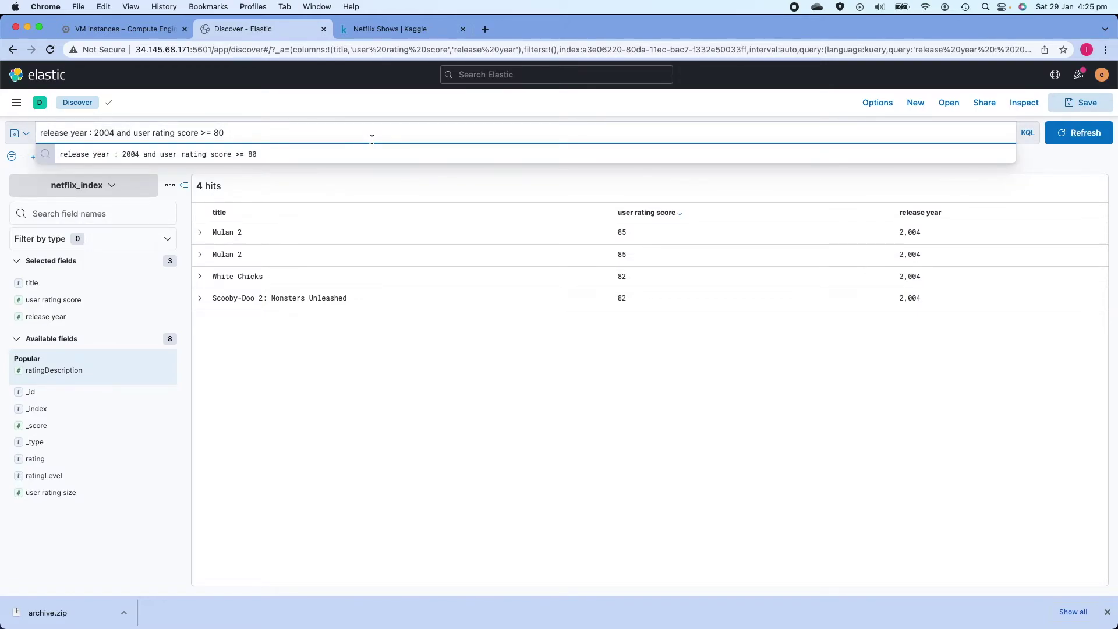
# Save the current query as my_demo_query with Include filters turned off.
pyautogui.click(15, 138)
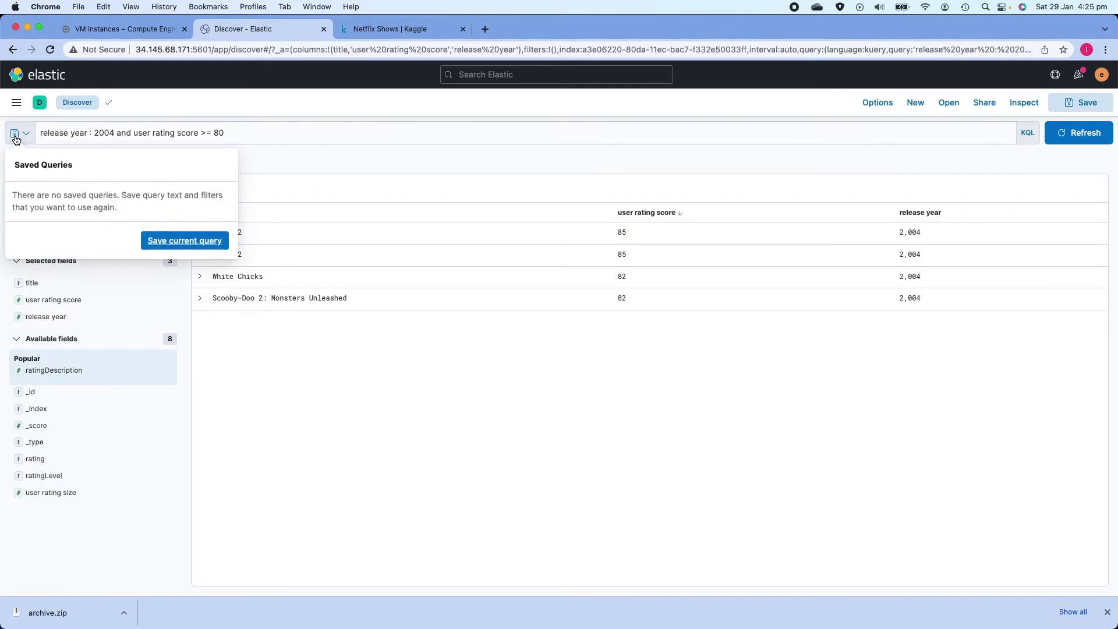
pyautogui.click(182, 241)
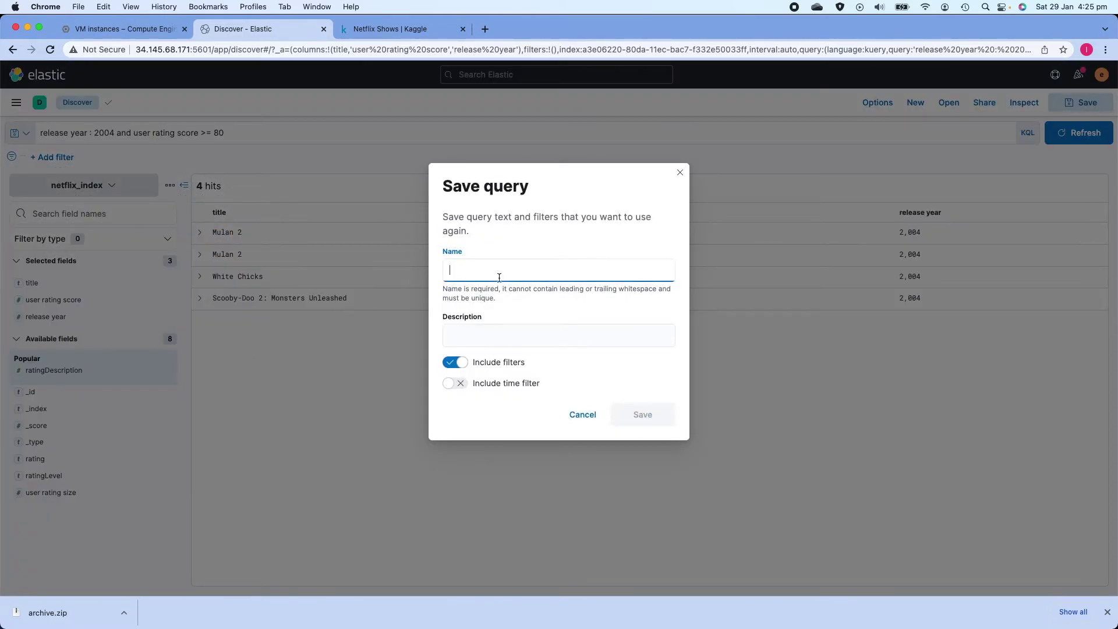
pyautogui.write('my_demo_query')
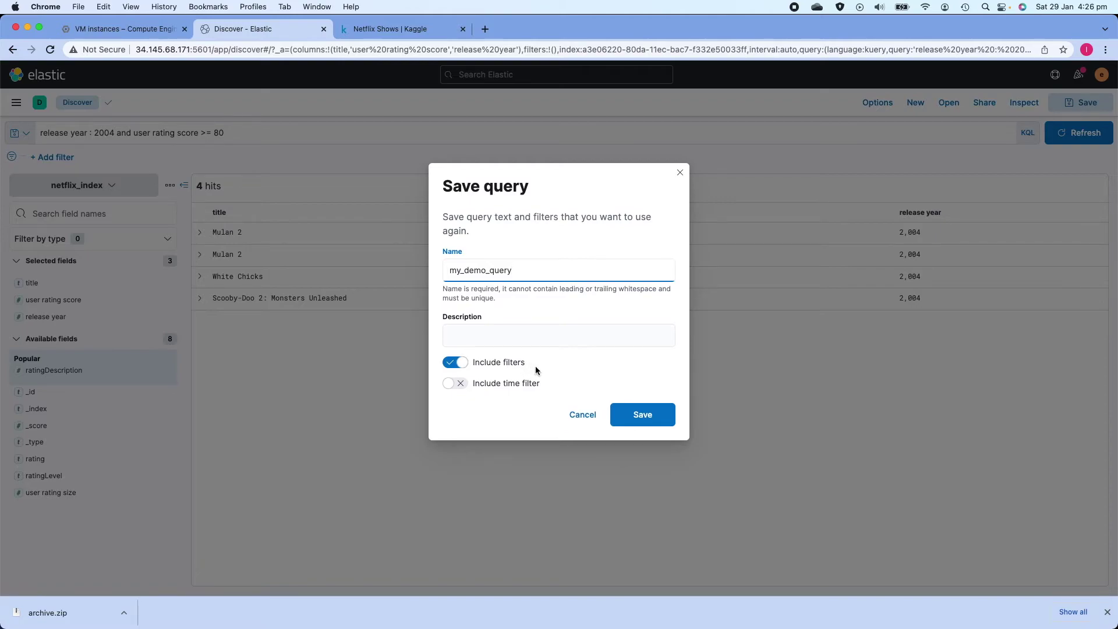
pyautogui.click(453, 365)
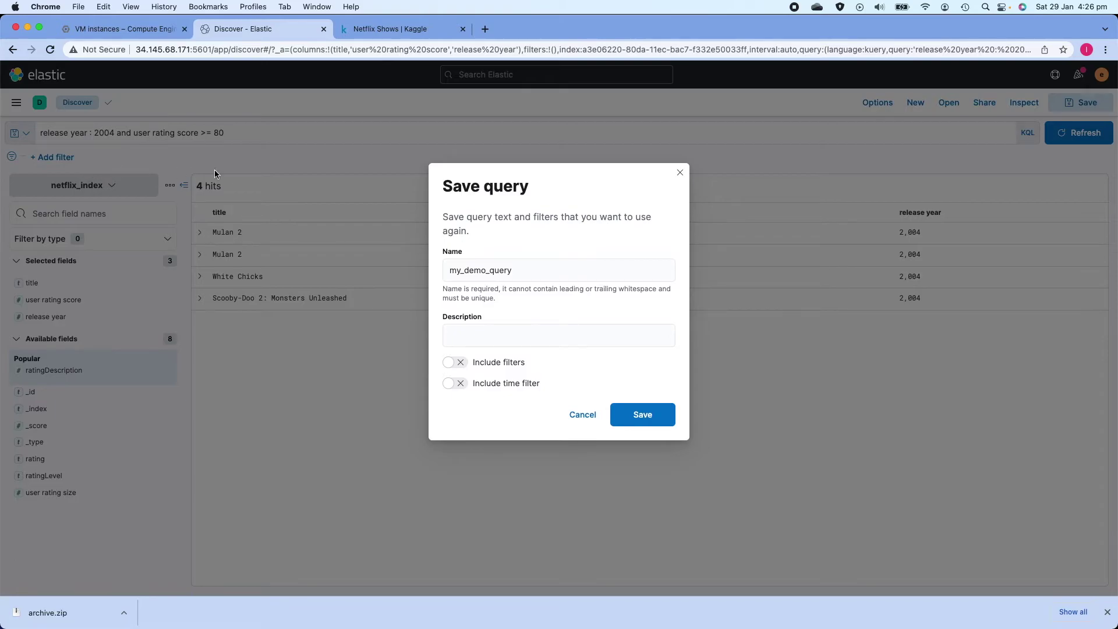
pyautogui.click(657, 418)
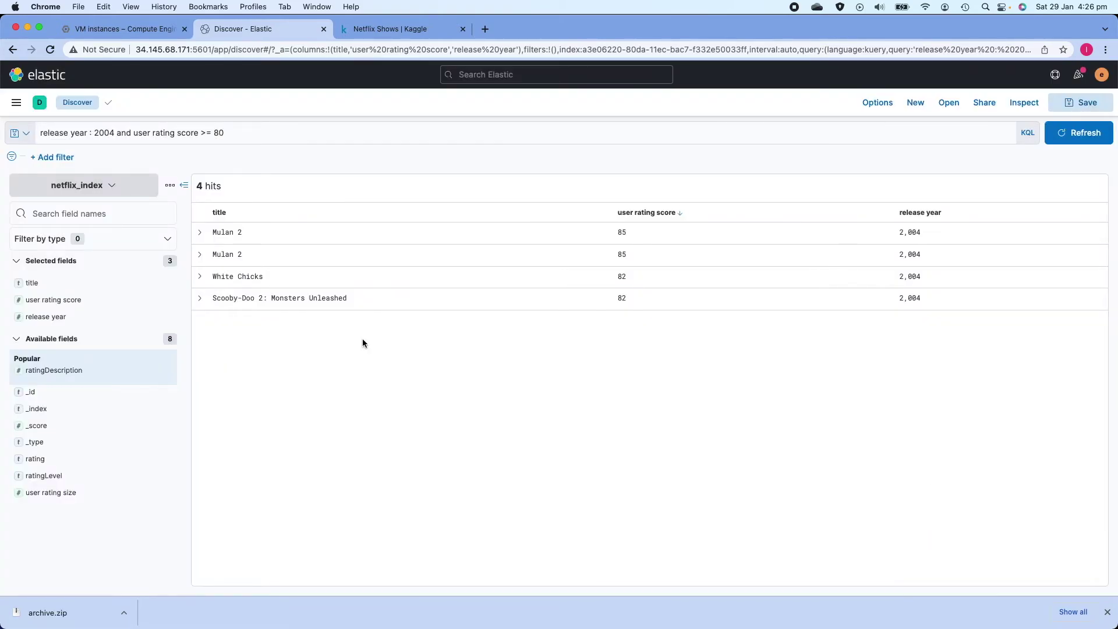
# Clear the query bar to show all results, then load my_demo_query from Saved Queries.
pyautogui.click(251, 133)
pyautogui.press('super+a')
pyautogui.press('BackSpace')
pyautogui.press('Return')
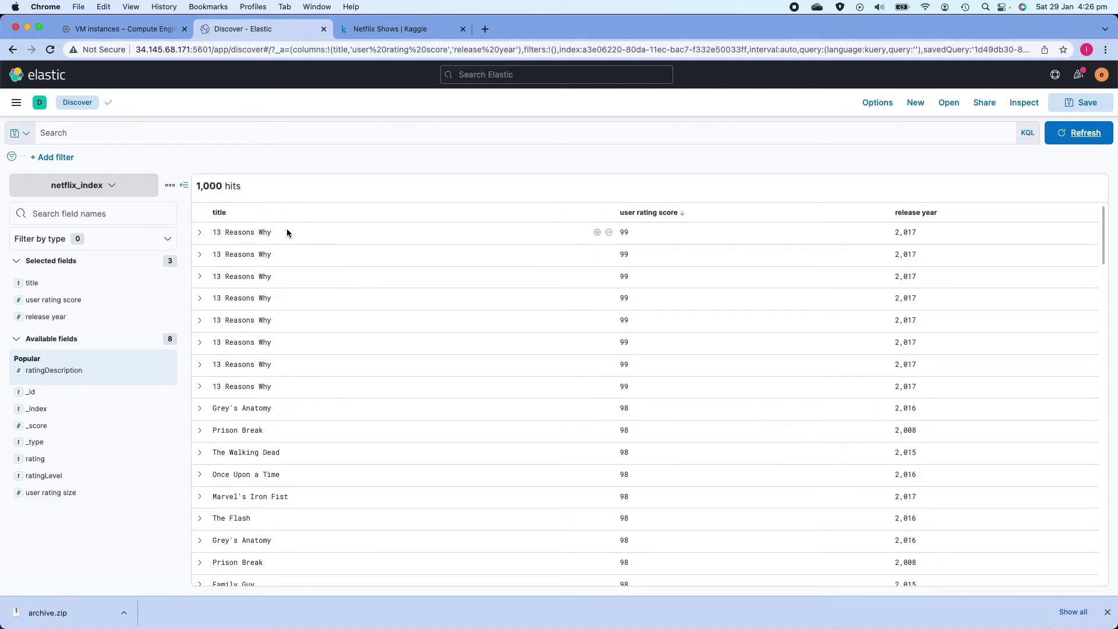
pyautogui.click(25, 135)
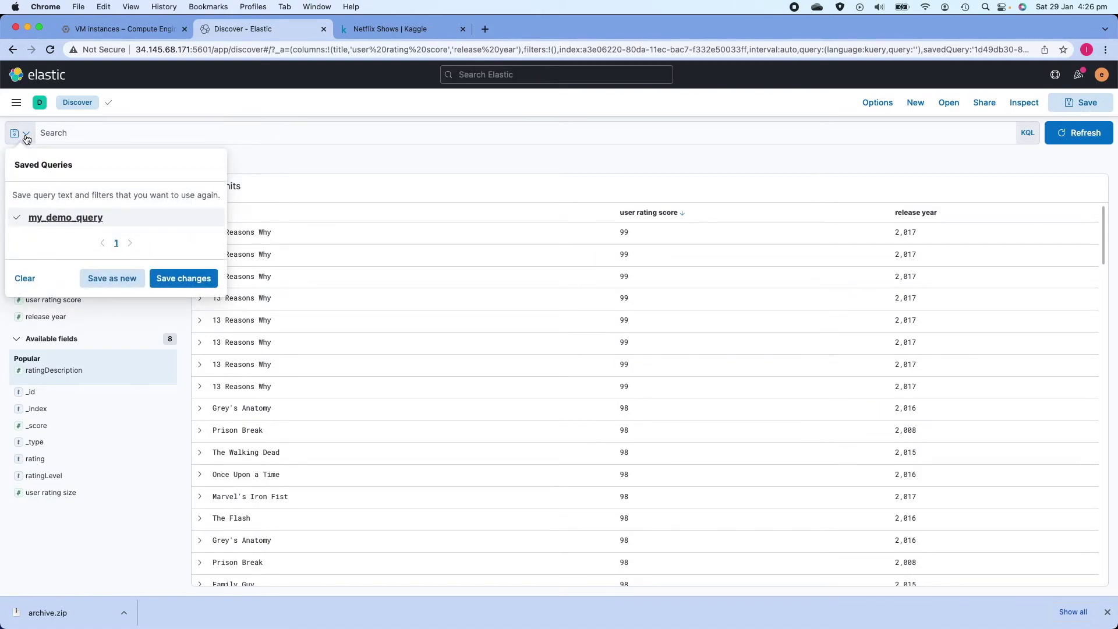
pyautogui.click(75, 220)
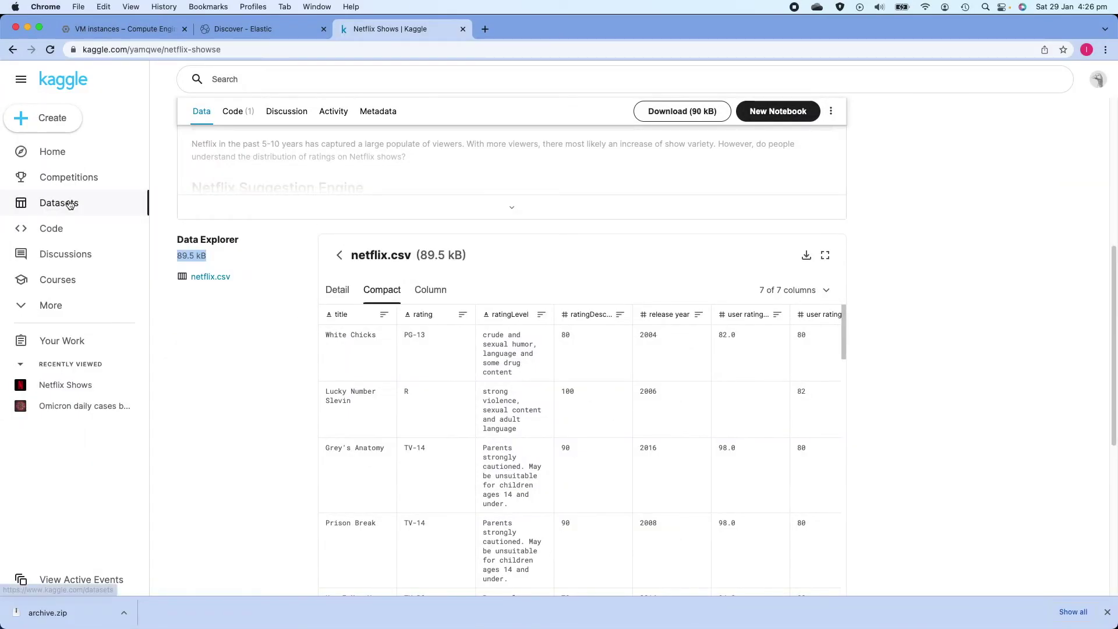
# Filter Kaggle datasets to at most 100 MB, CSV format and the timeseries tag.
pyautogui.click(70, 204)
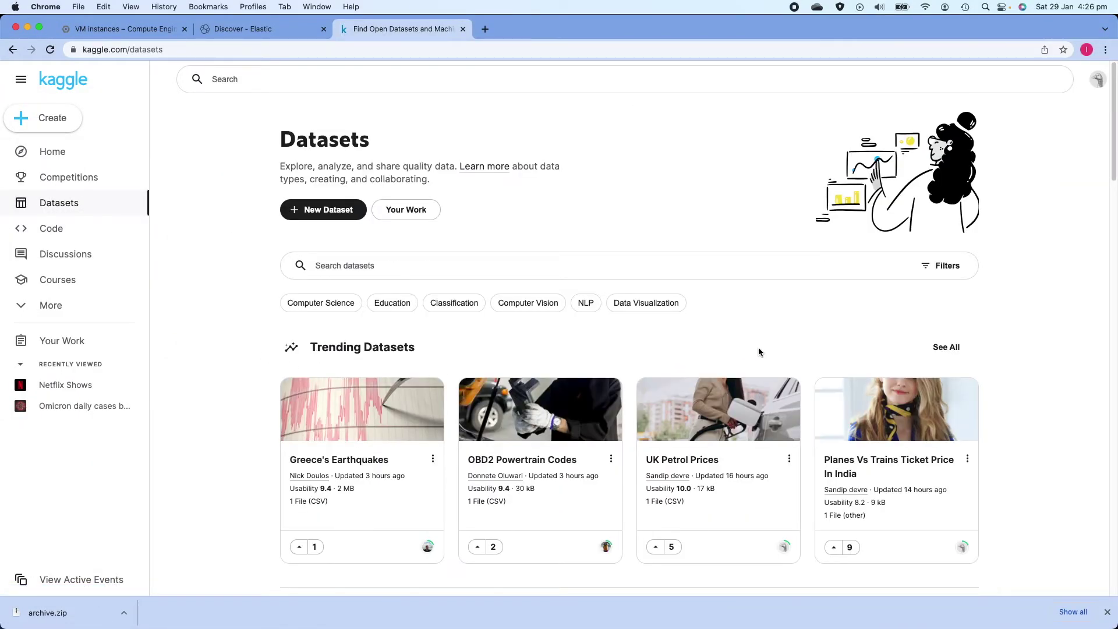
pyautogui.click(944, 266)
pyautogui.click(783, 366)
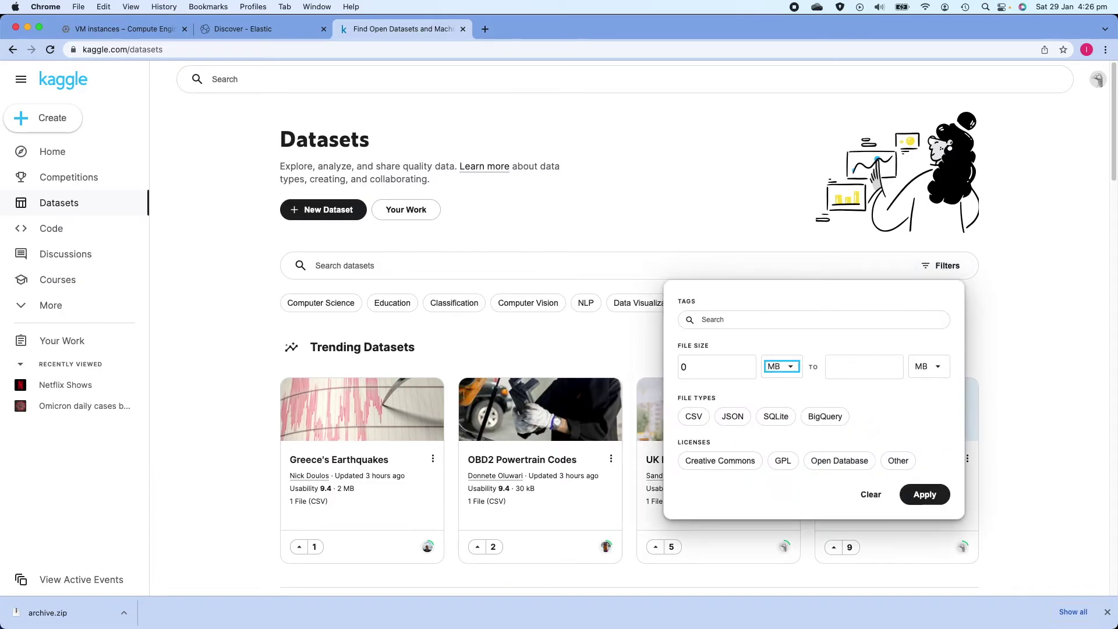
pyautogui.click(864, 367)
pyautogui.write('100')
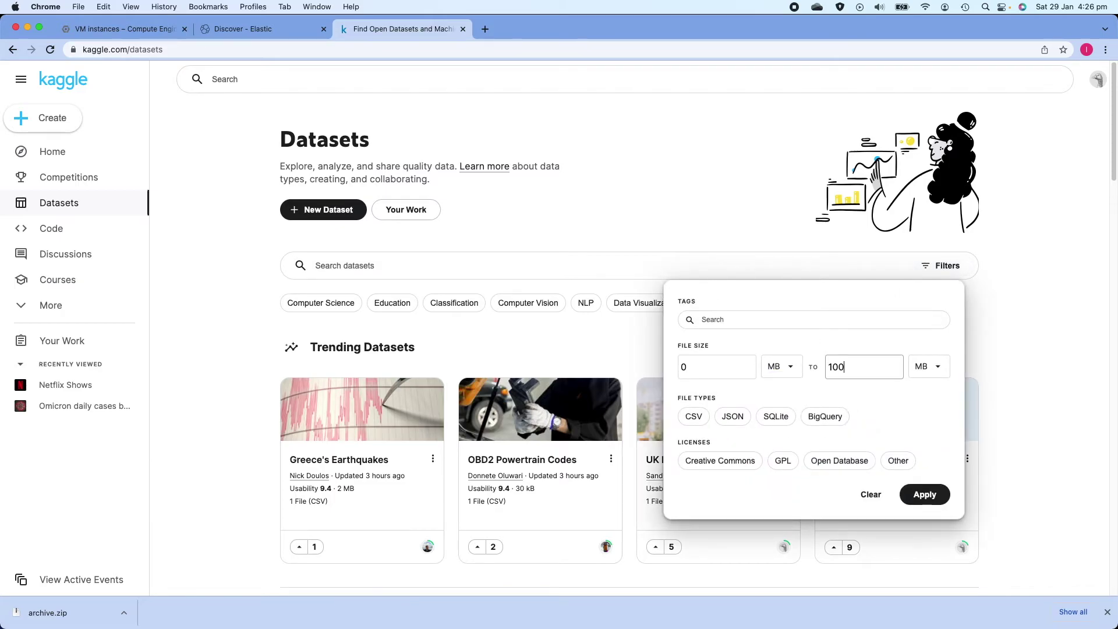
pyautogui.click(731, 321)
pyautogui.write('timeseries')
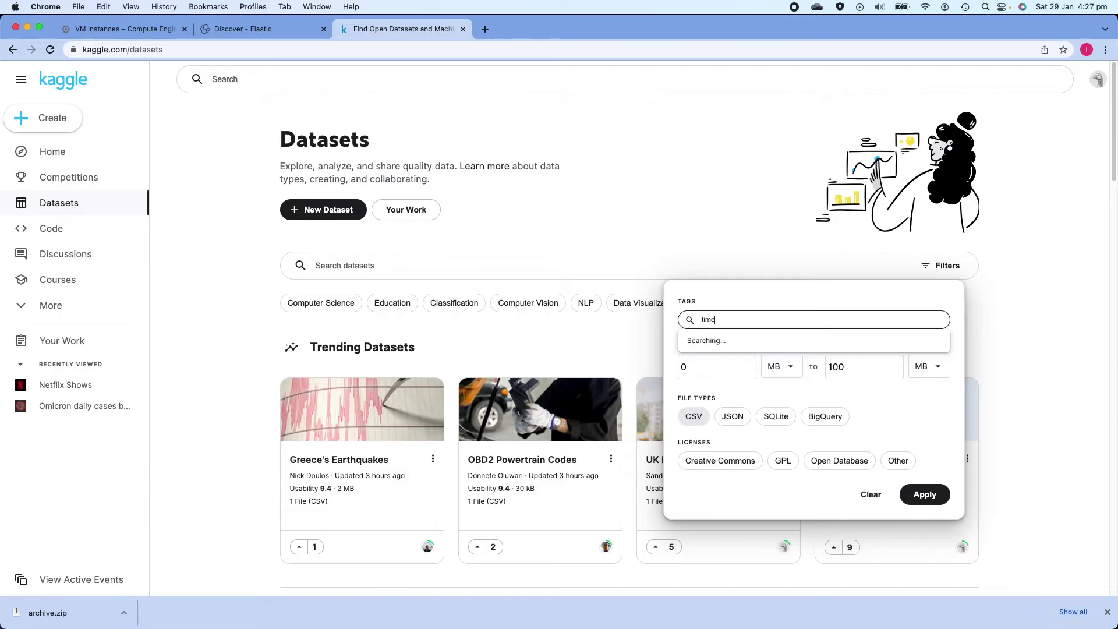
pyautogui.click(933, 496)
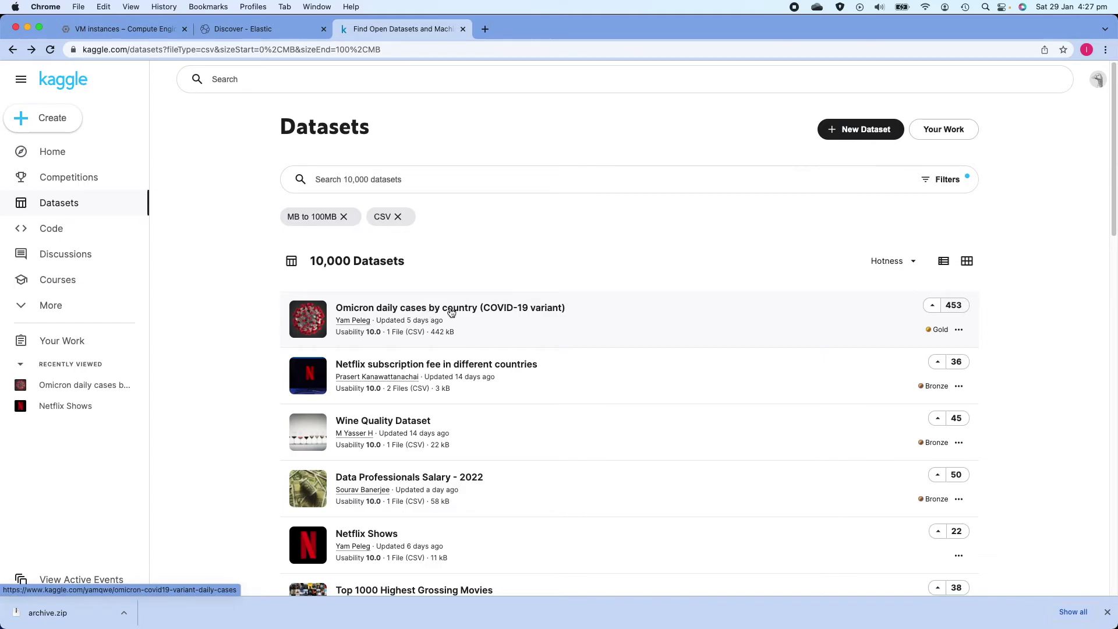
# Download the Omicron daily cases by country dataset (3.76 MB).
pyautogui.click(341, 309)
pyautogui.scroll(-5, 303, 322)
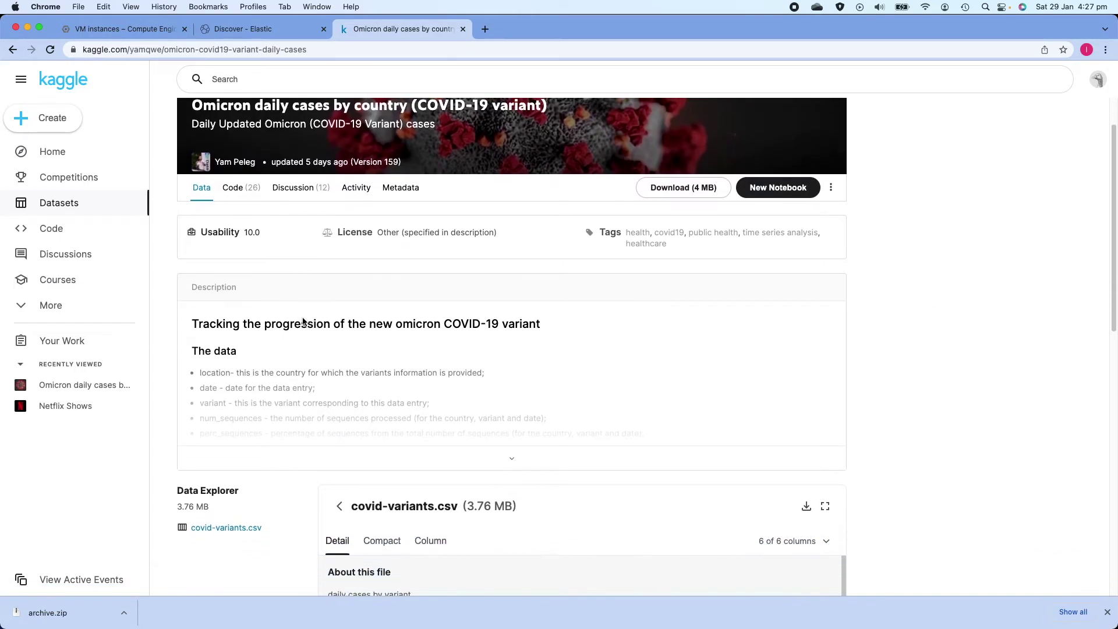
pyautogui.moveTo(201, 271); pyautogui.dragTo(177, 273)
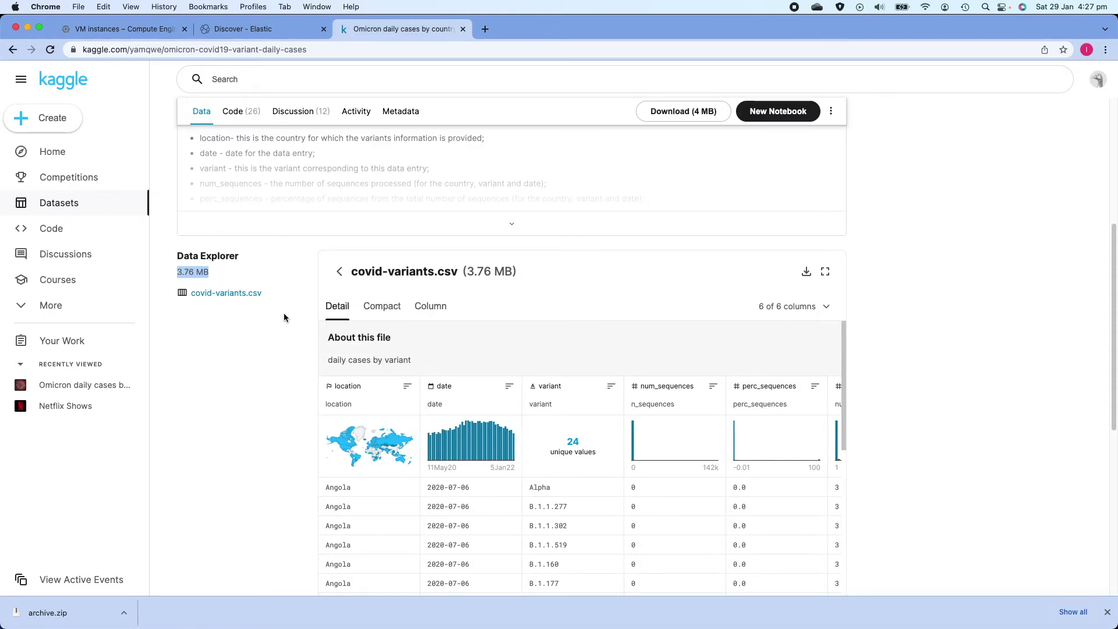
pyautogui.click(383, 312)
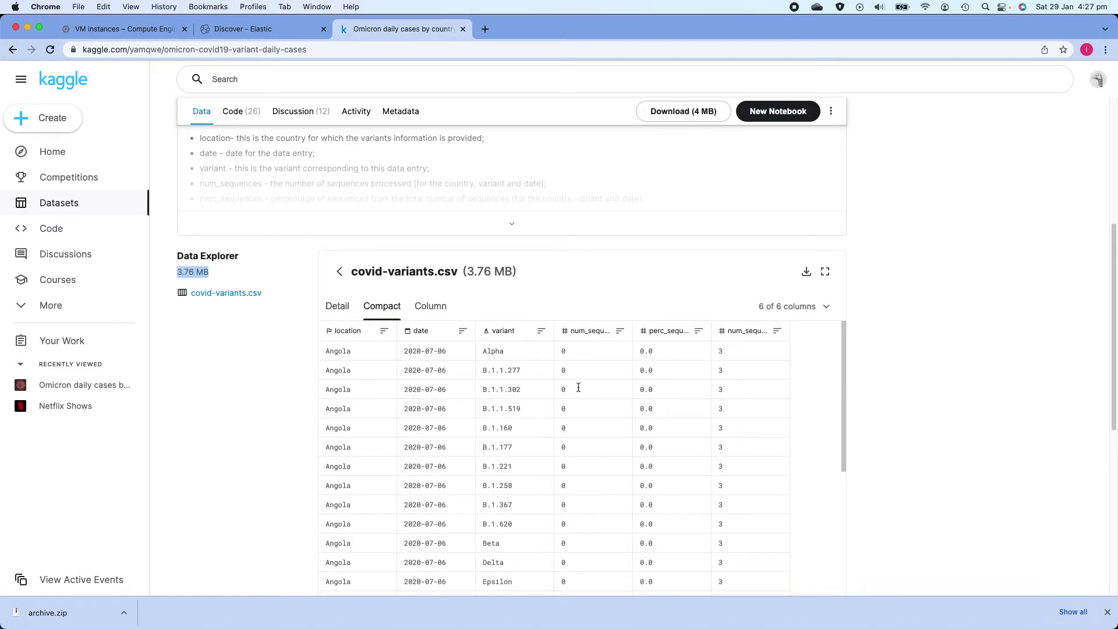
pyautogui.click(683, 111)
pyautogui.scroll(1, 690, 140)
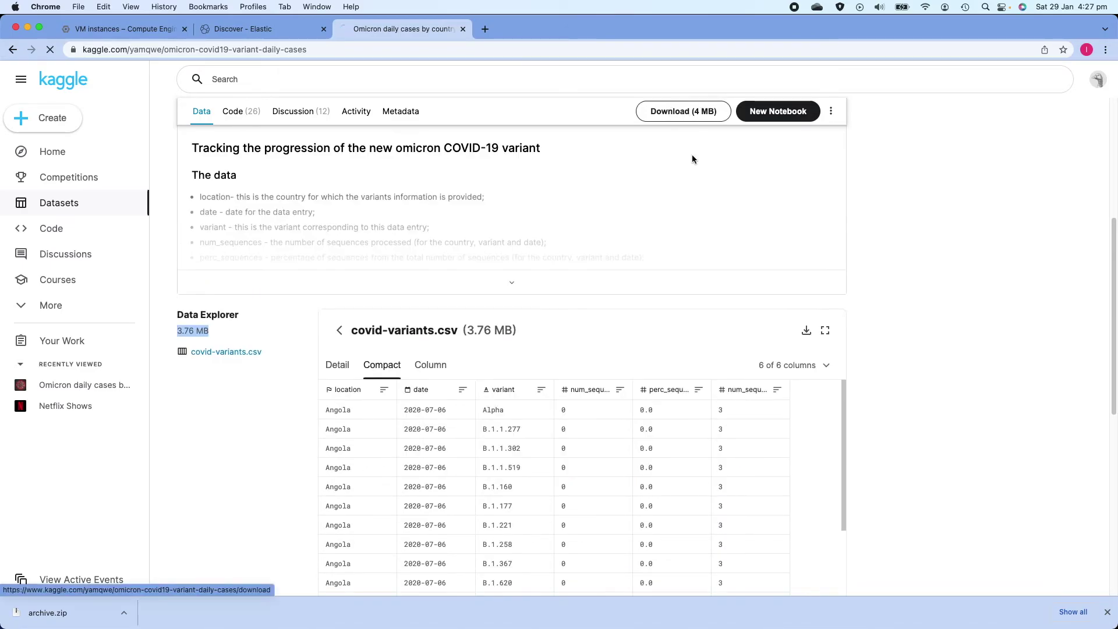
# Reveal the downloaded archive (1).zip in Finder and extract it.
pyautogui.click(122, 613)
pyautogui.click(143, 602)
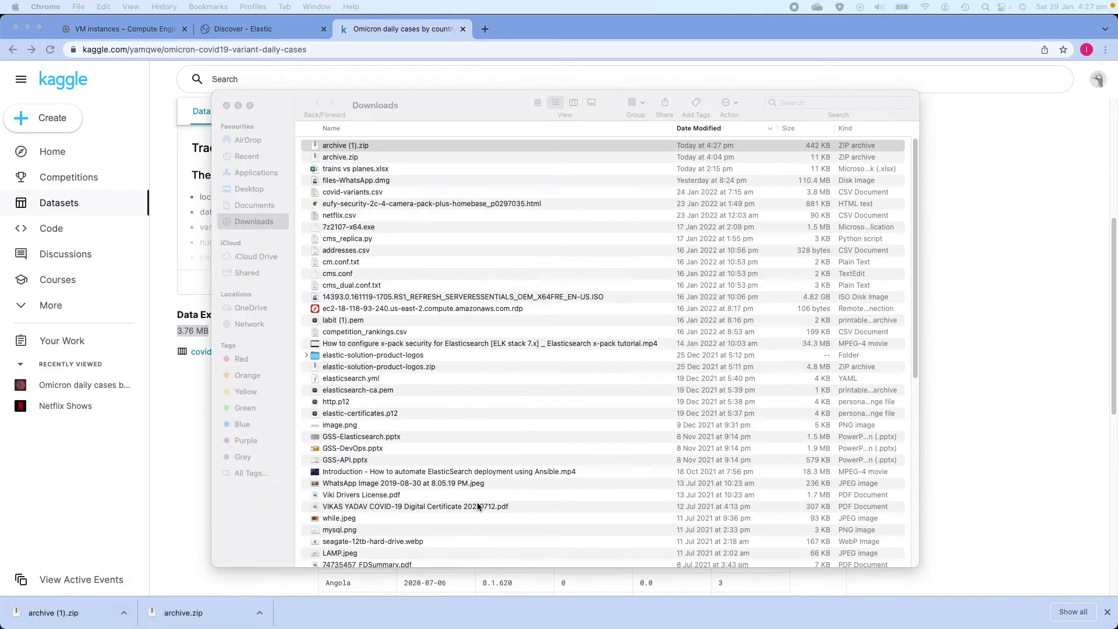
pyautogui.press('super+o')
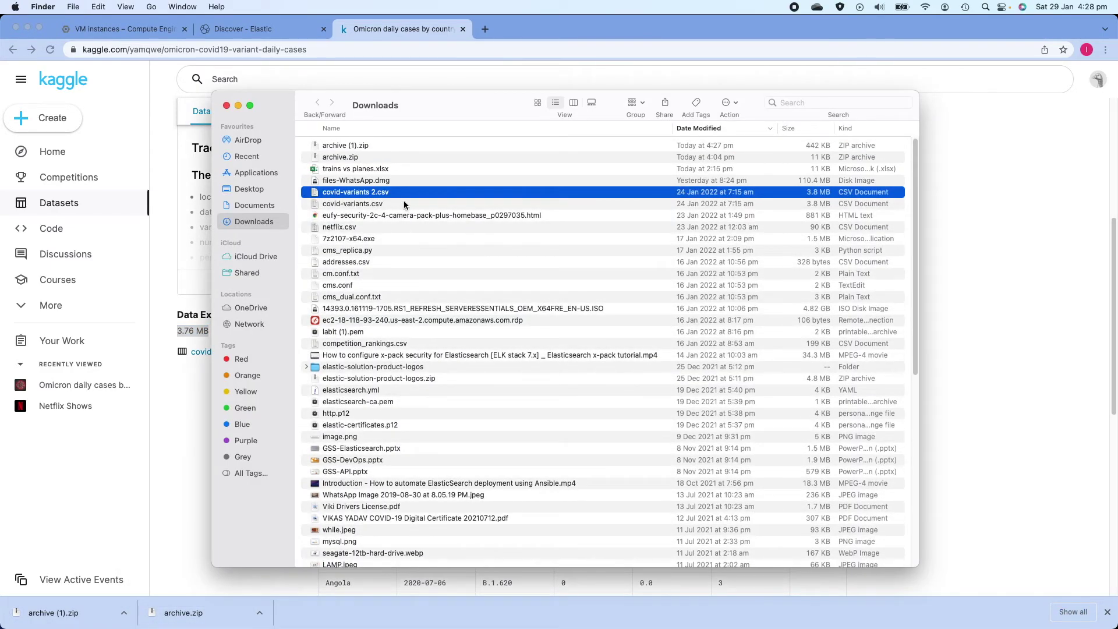
# Go to Management > Integrations in Kibana, search 'cs', and open the Upload a file card.
pyautogui.click(262, 31)
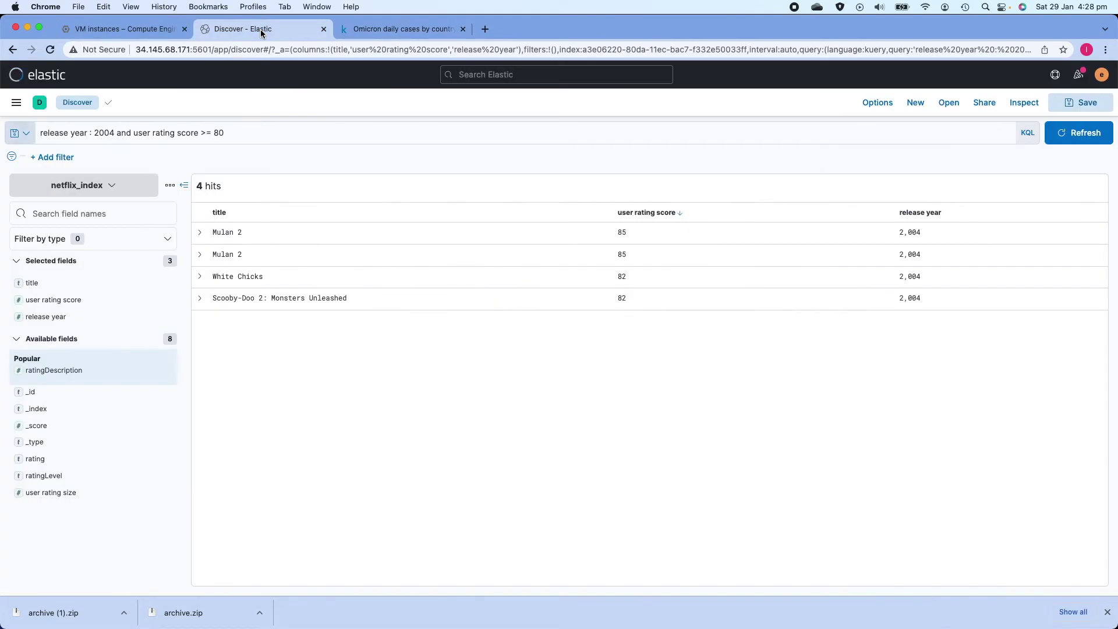
pyautogui.click(16, 103)
pyautogui.click(38, 133)
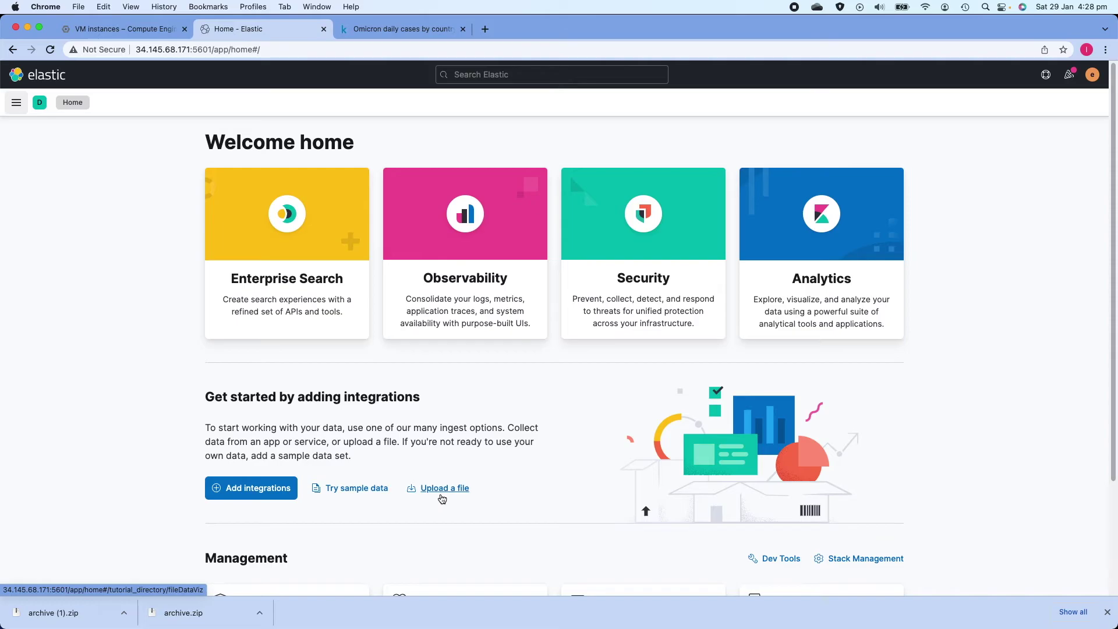
pyautogui.click(11, 108)
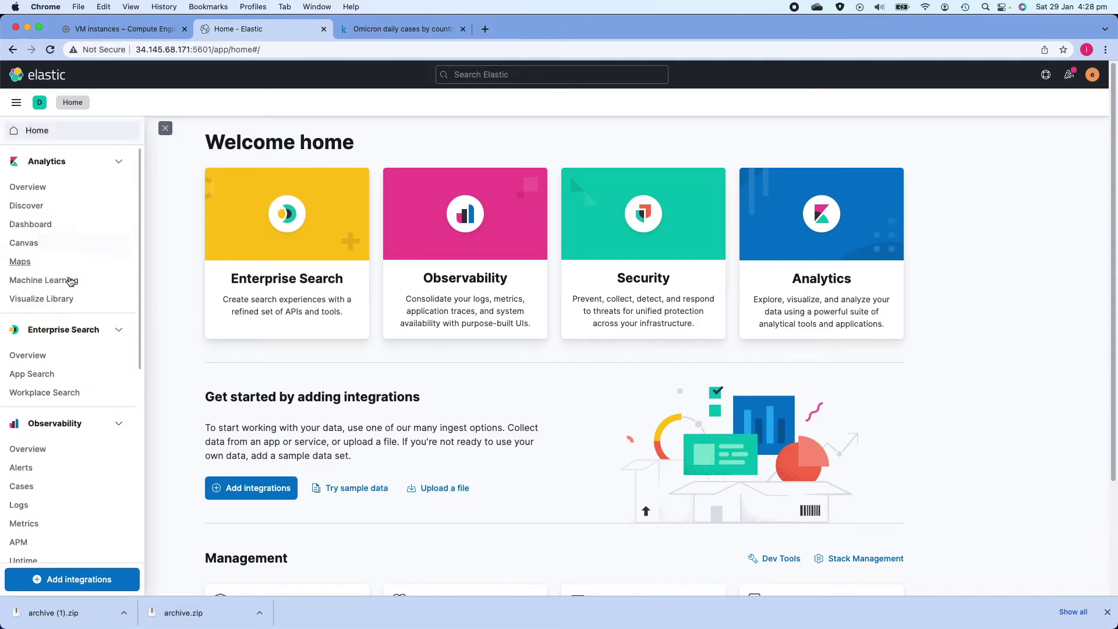
pyautogui.scroll(-5, 76, 297)
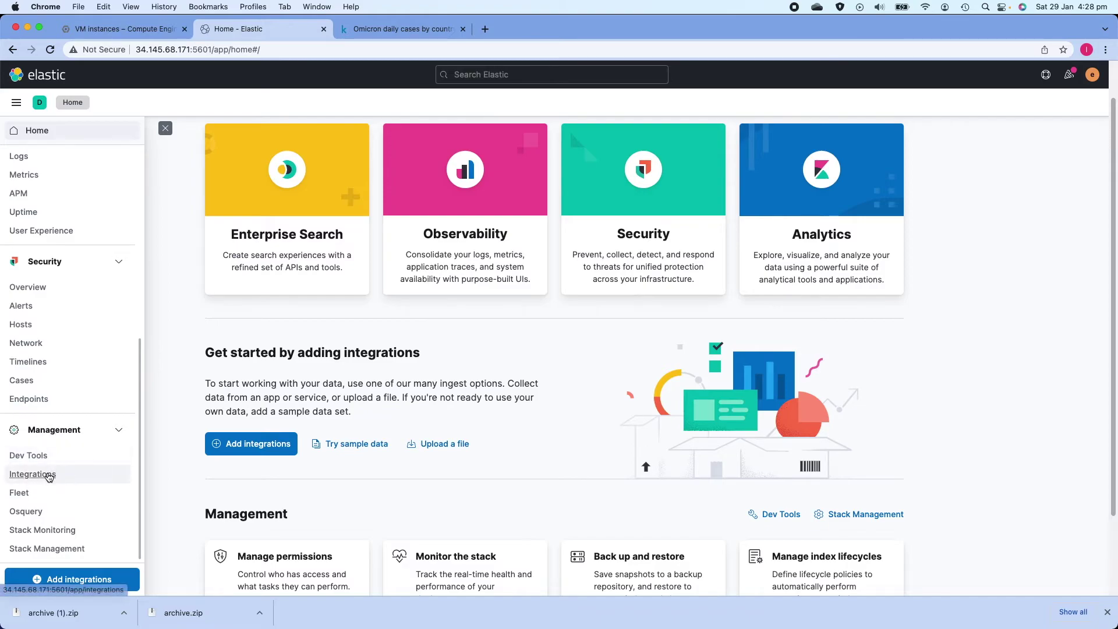
pyautogui.click(47, 475)
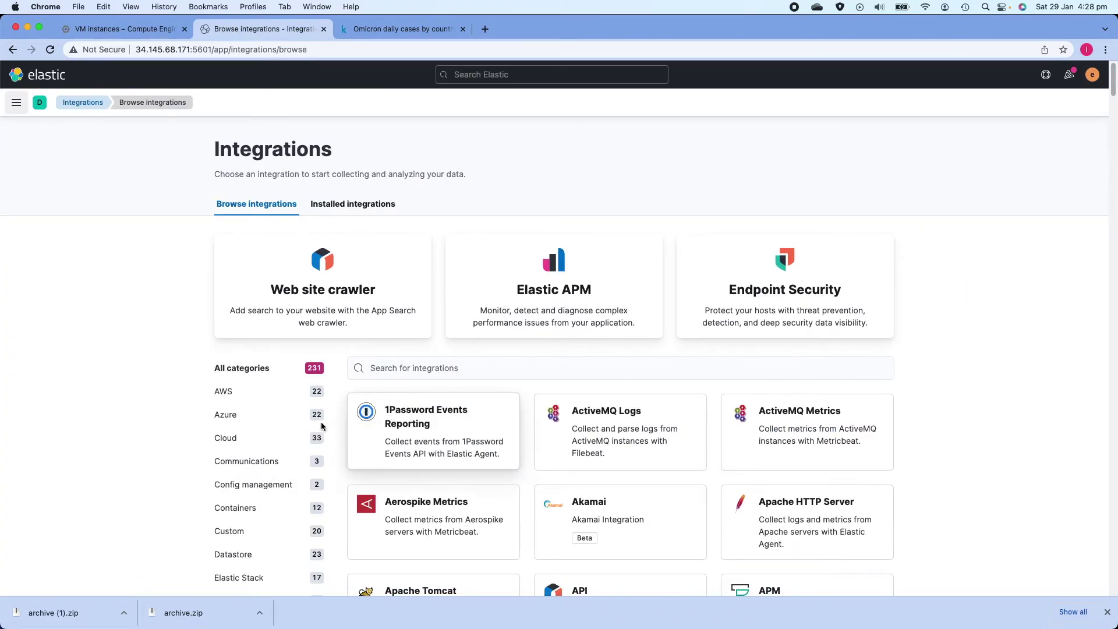
pyautogui.click(418, 369)
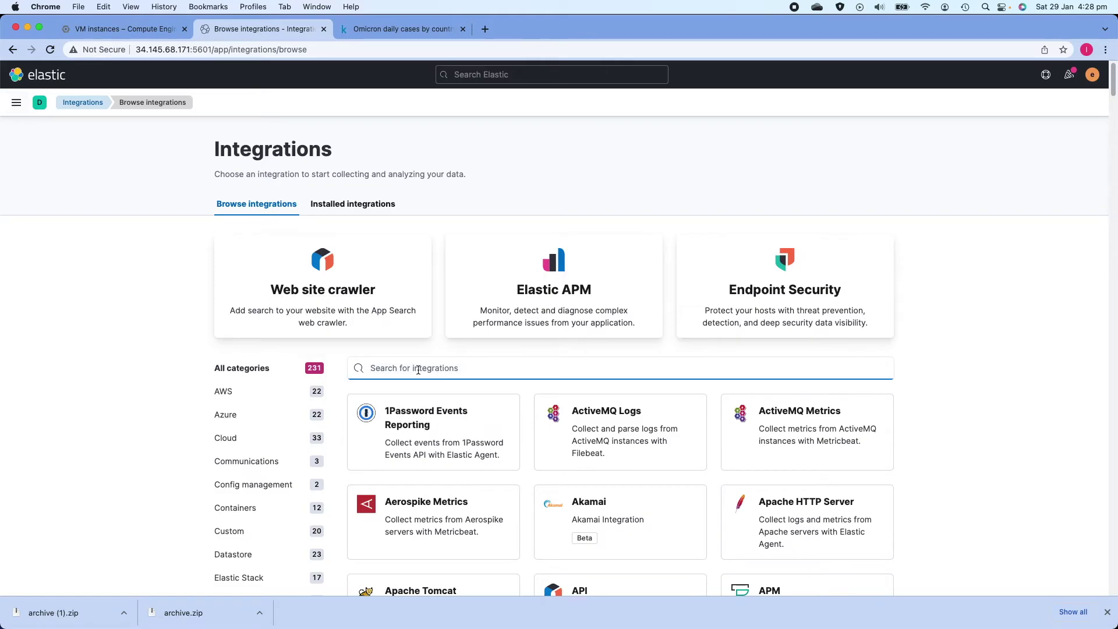
pyautogui.write('csv')
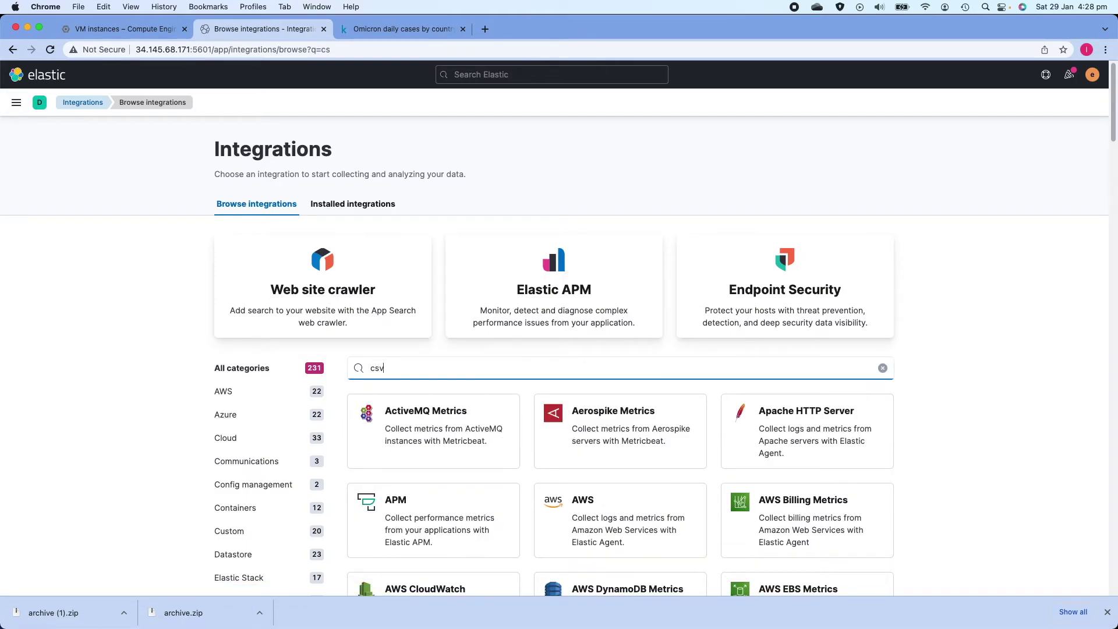
pyautogui.click(417, 429)
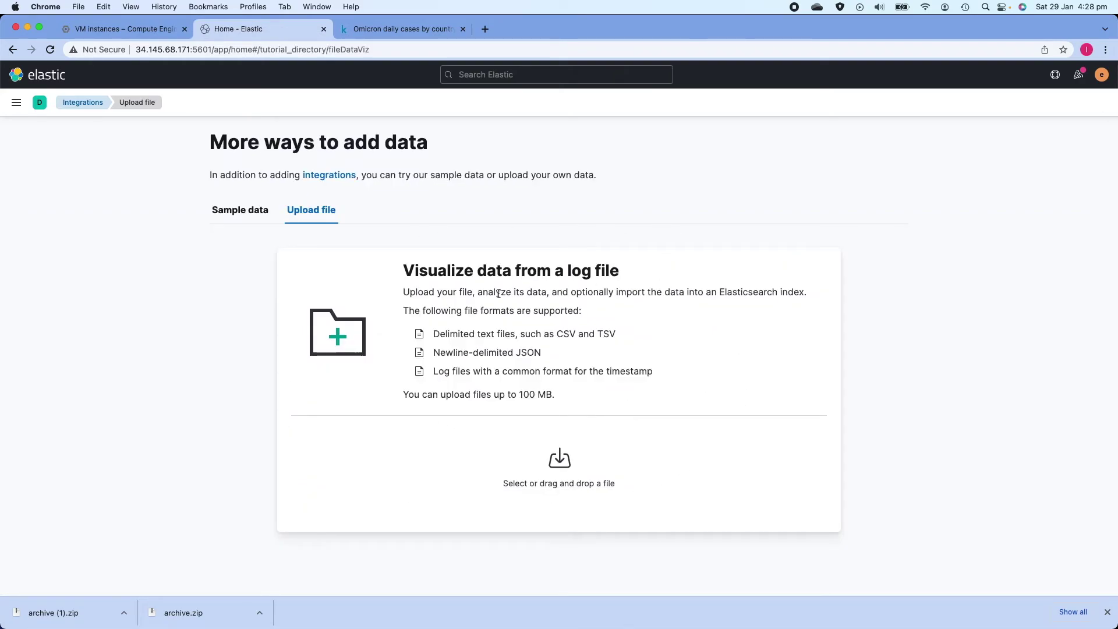
# Upload covid-variants.csv and review its summary: comma delimiter and ISO8601 Time field.
pyautogui.click(549, 487)
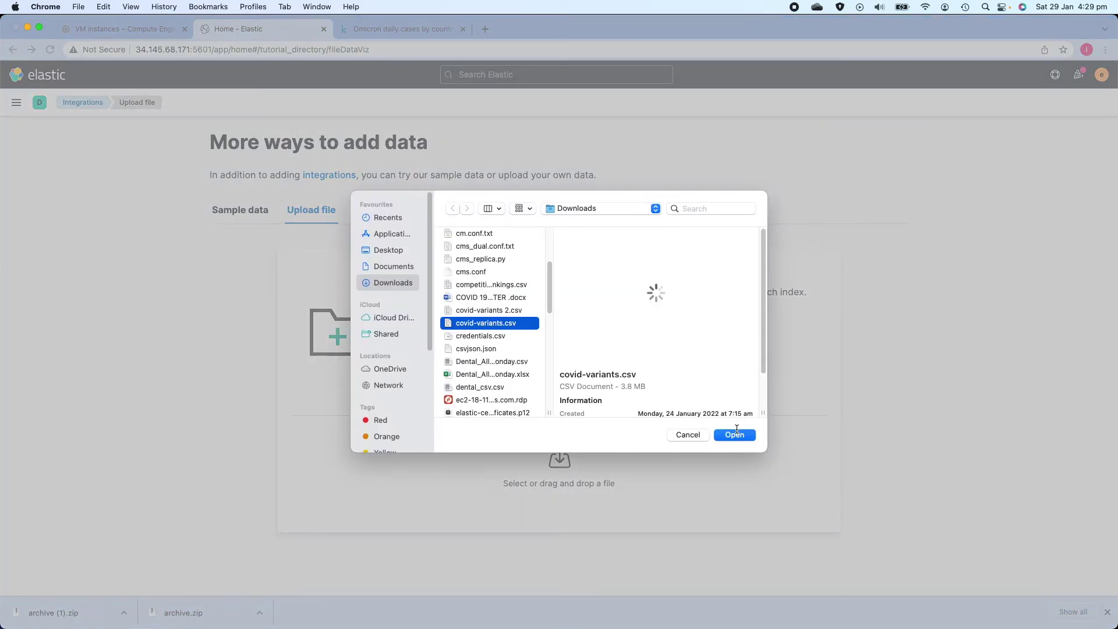
pyautogui.click(736, 434)
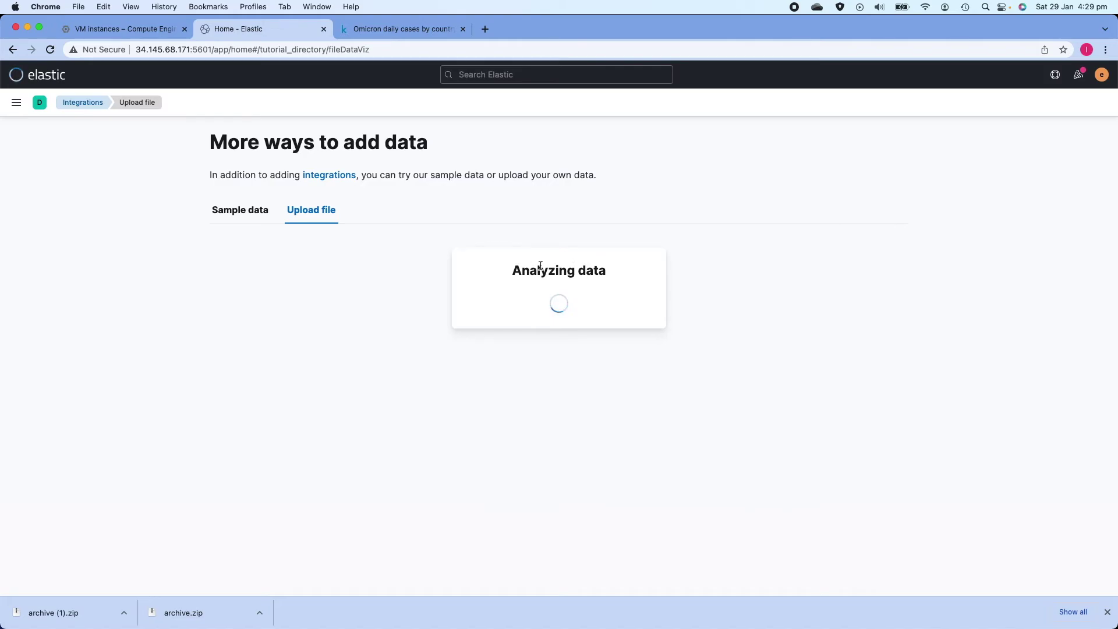
pyautogui.scroll(-3, 451, 292)
pyautogui.scroll(3, 452, 292)
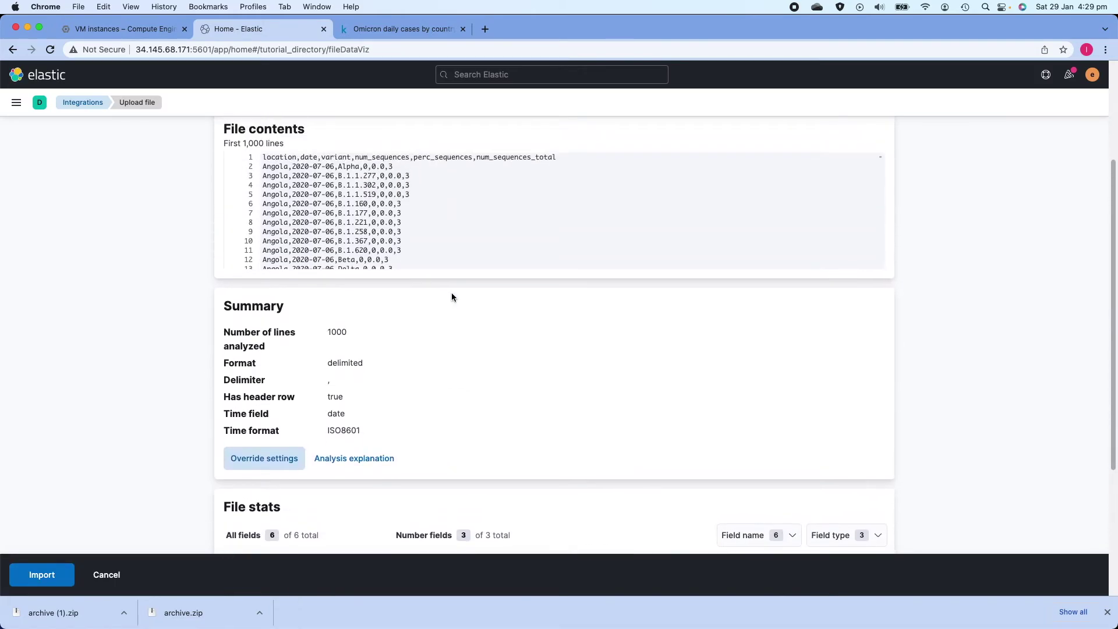
pyautogui.moveTo(328, 383); pyautogui.dragTo(356, 385)
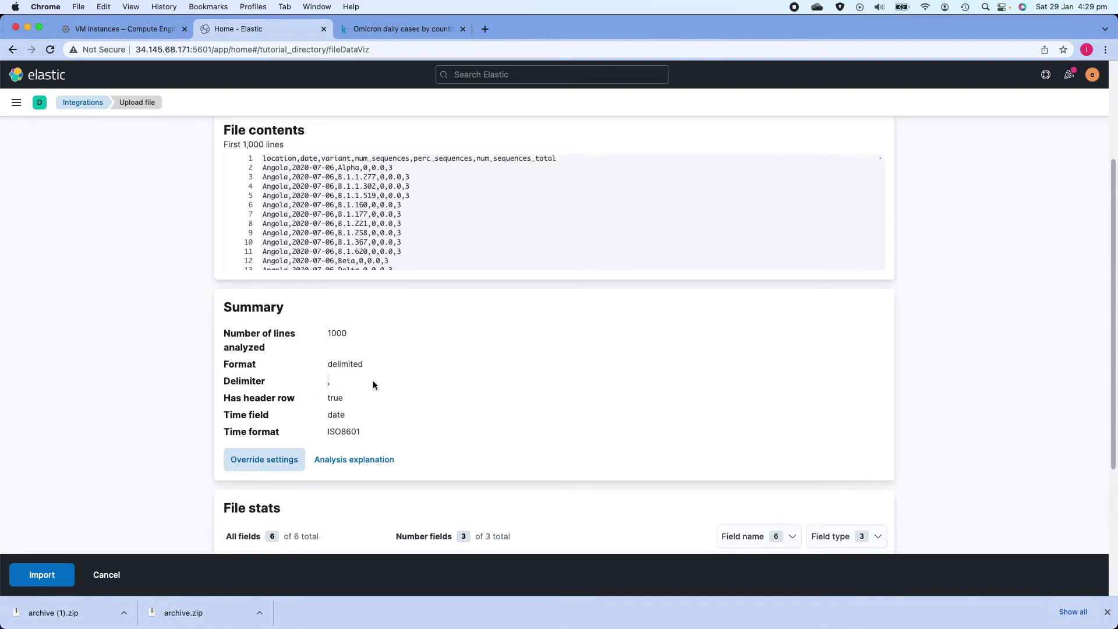
pyautogui.click(336, 391)
pyautogui.doubleClick(308, 415)
pyautogui.moveTo(308, 415); pyautogui.dragTo(351, 415)
pyautogui.doubleClick(341, 431)
pyautogui.scroll(-4, 400, 421)
# Import the file into a new index named covid_index and view it in Discover.
pyautogui.click(42, 575)
pyautogui.click(259, 361)
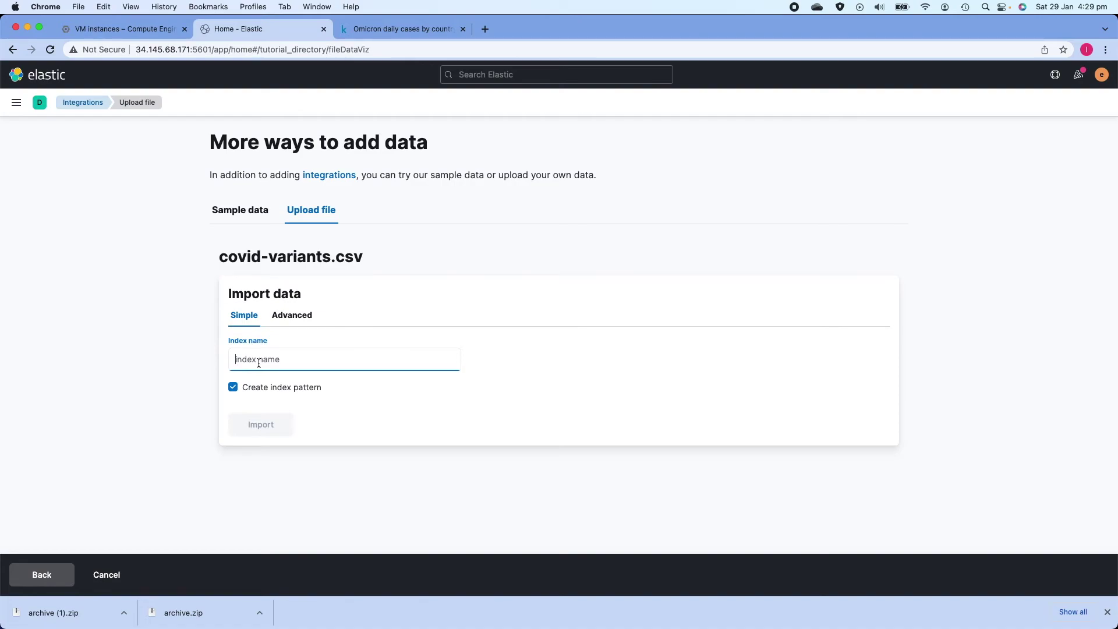
pyautogui.write('covid_index')
pyautogui.click(262, 425)
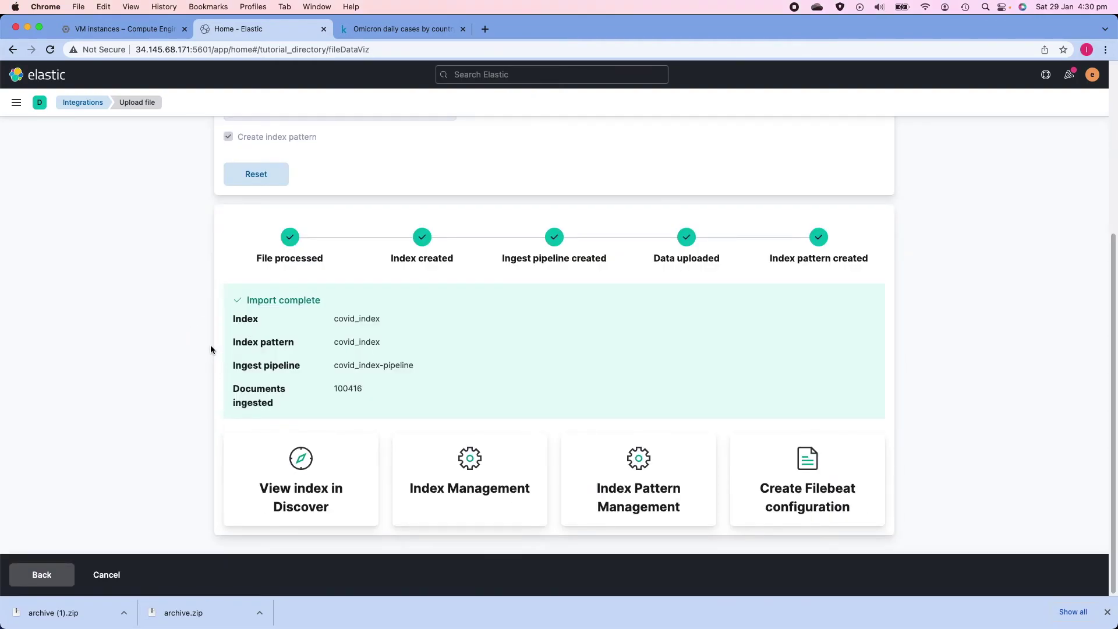
pyautogui.click(282, 477)
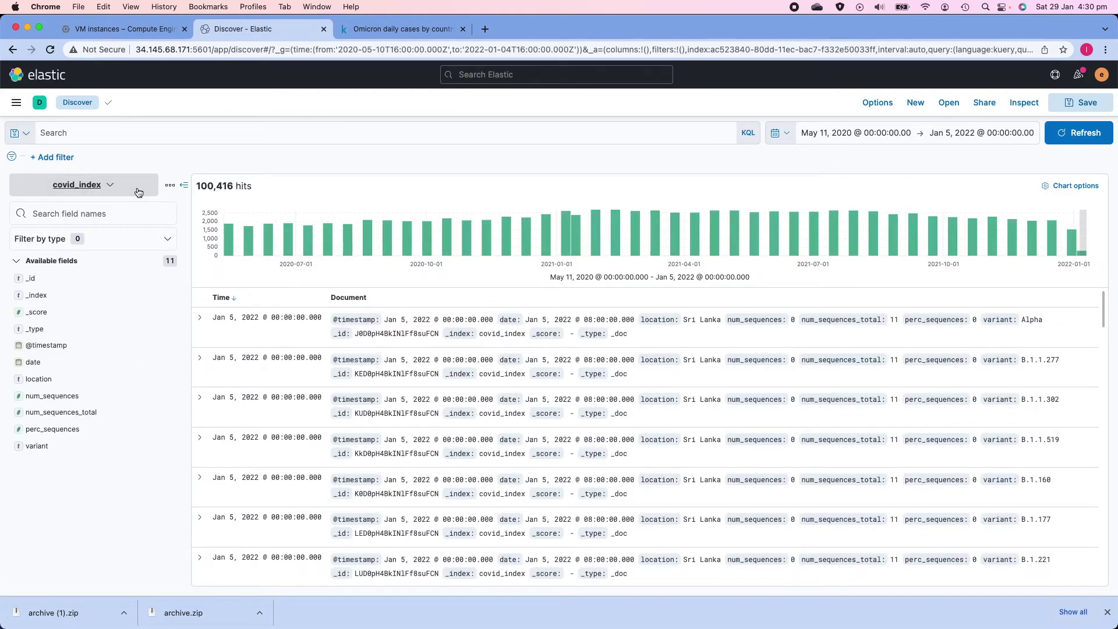
# Switch Discover to netflix_index and back to covid_index, then open the May 11, 2020 start date calendar.
pyautogui.click(116, 187)
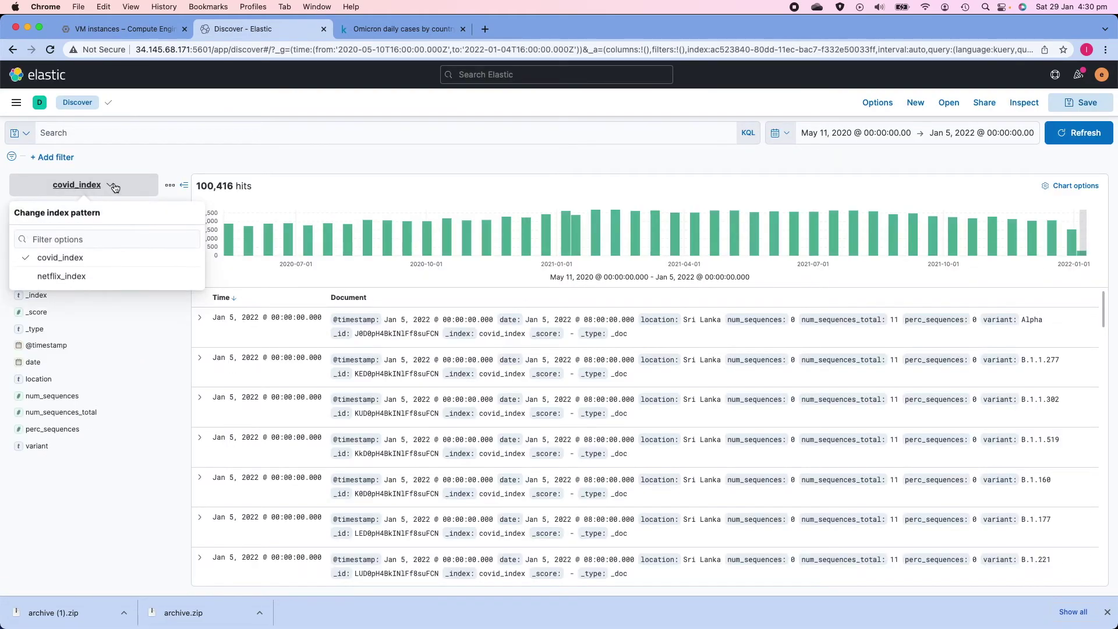
pyautogui.click(78, 282)
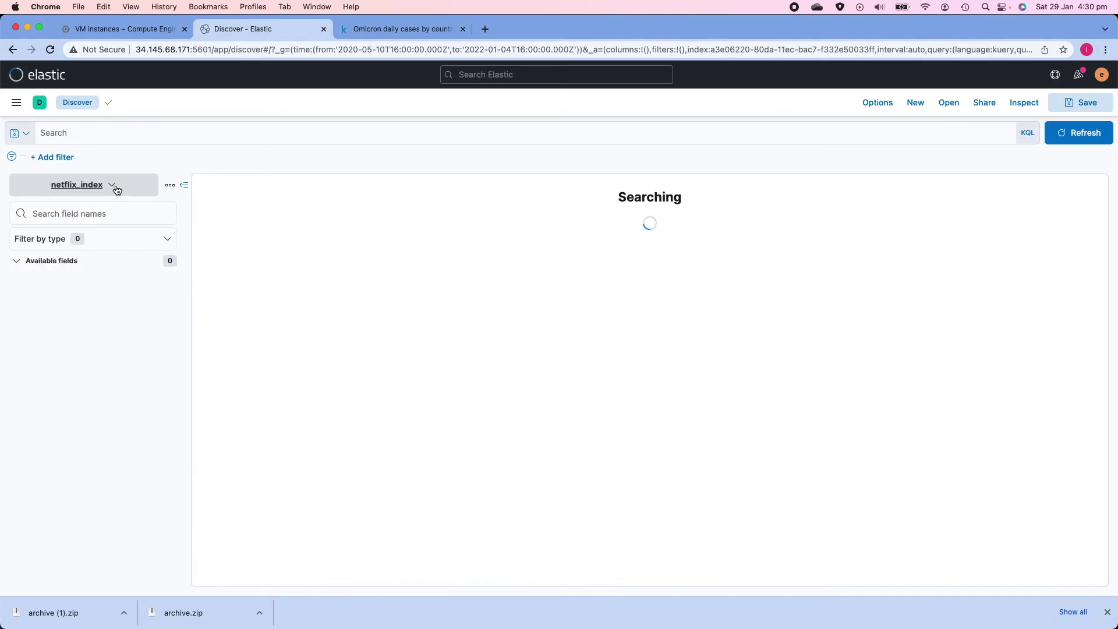
pyautogui.click(115, 187)
pyautogui.click(72, 257)
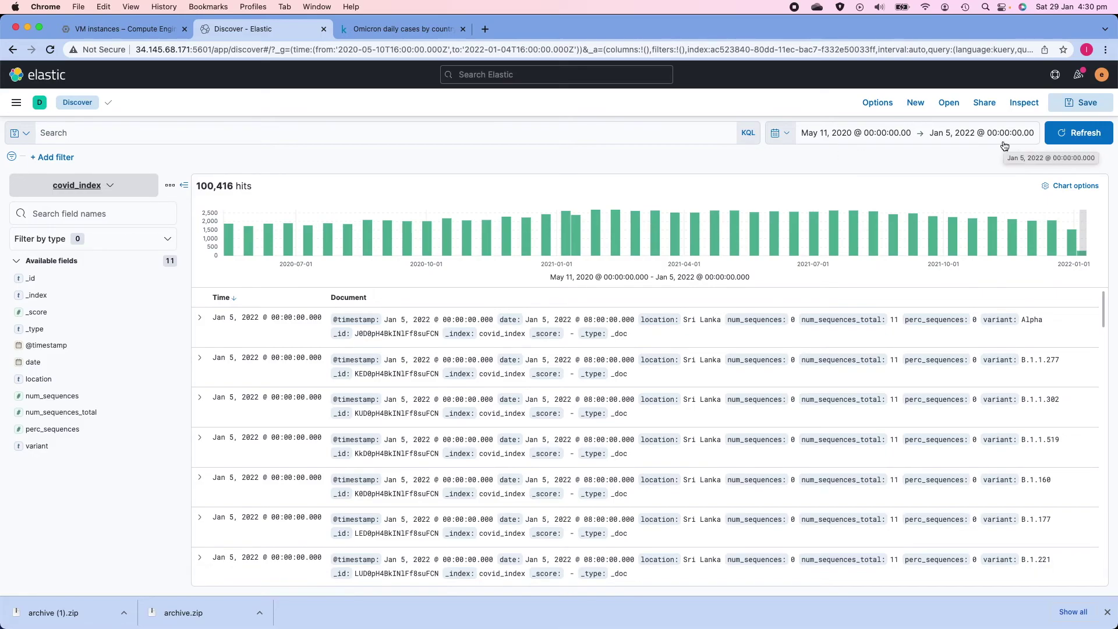
pyautogui.click(868, 140)
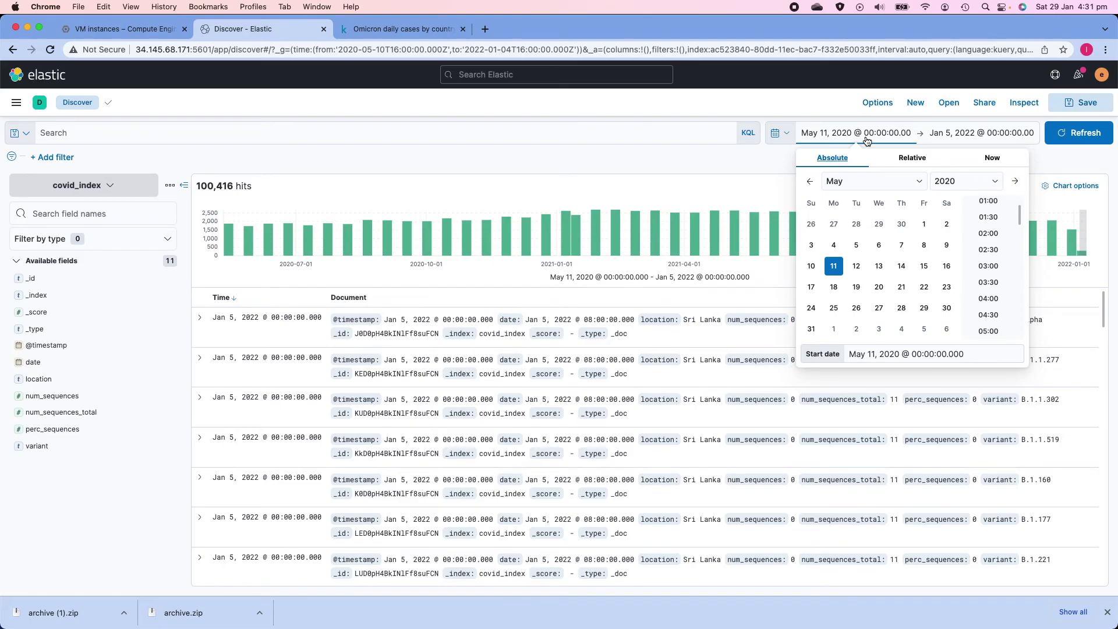
# Set the covid_index time range start to Dec 1, 2020.
pyautogui.click(876, 133)
pyautogui.click(875, 133)
pyautogui.click(839, 181)
pyautogui.scroll(-2, 870, 238)
pyautogui.click(861, 306)
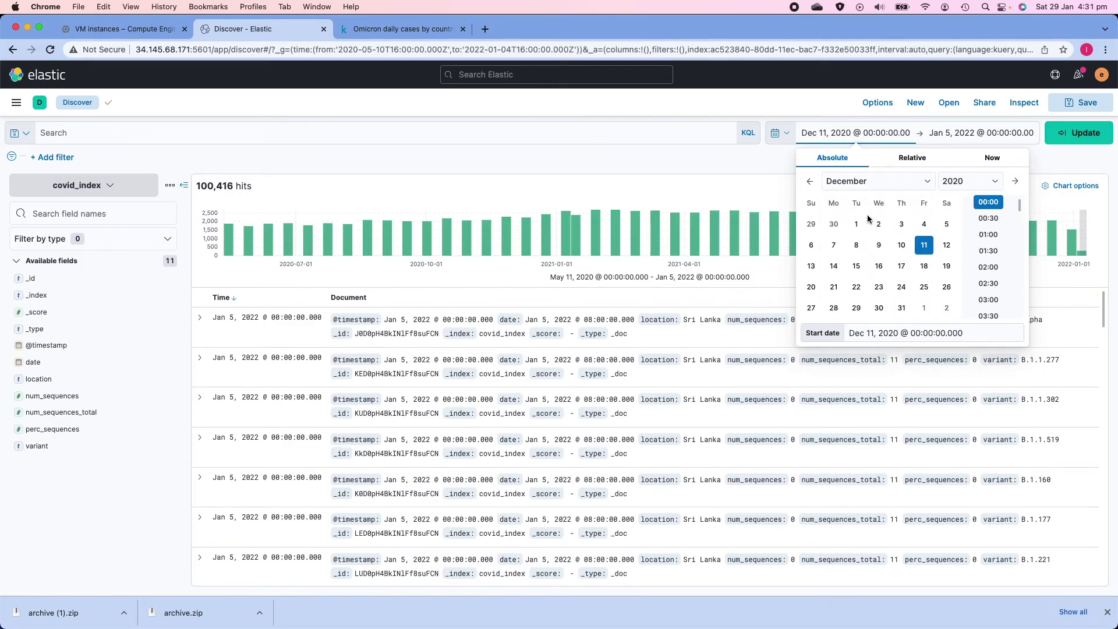
pyautogui.click(856, 224)
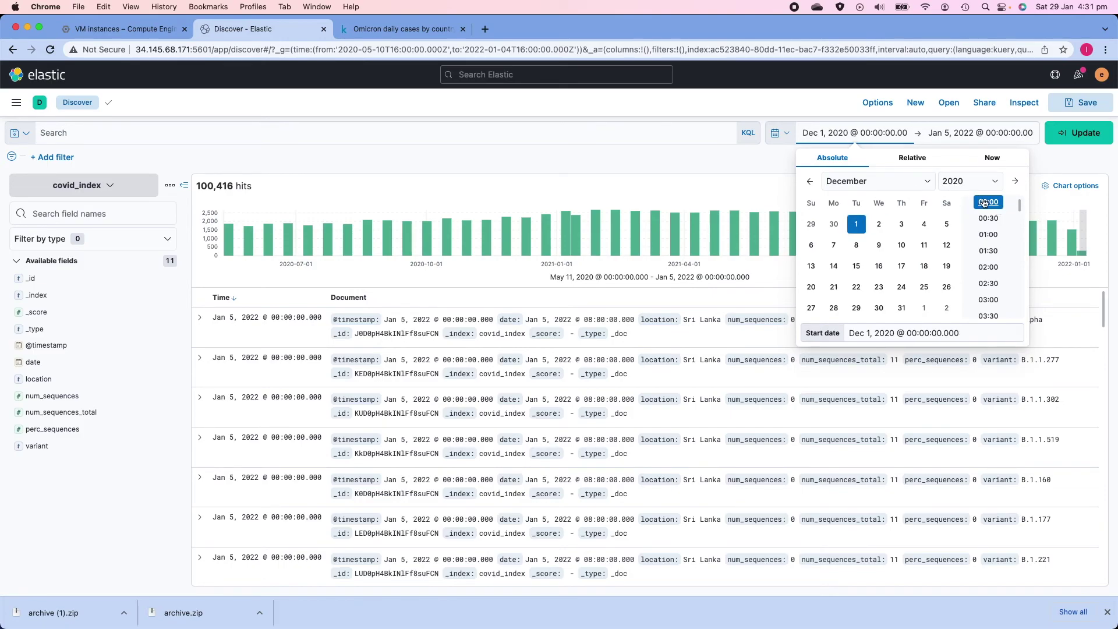
# Set the end to Jan 1, 2021 23:30, apply the range, then switch Discover to netflix_index.
pyautogui.click(964, 134)
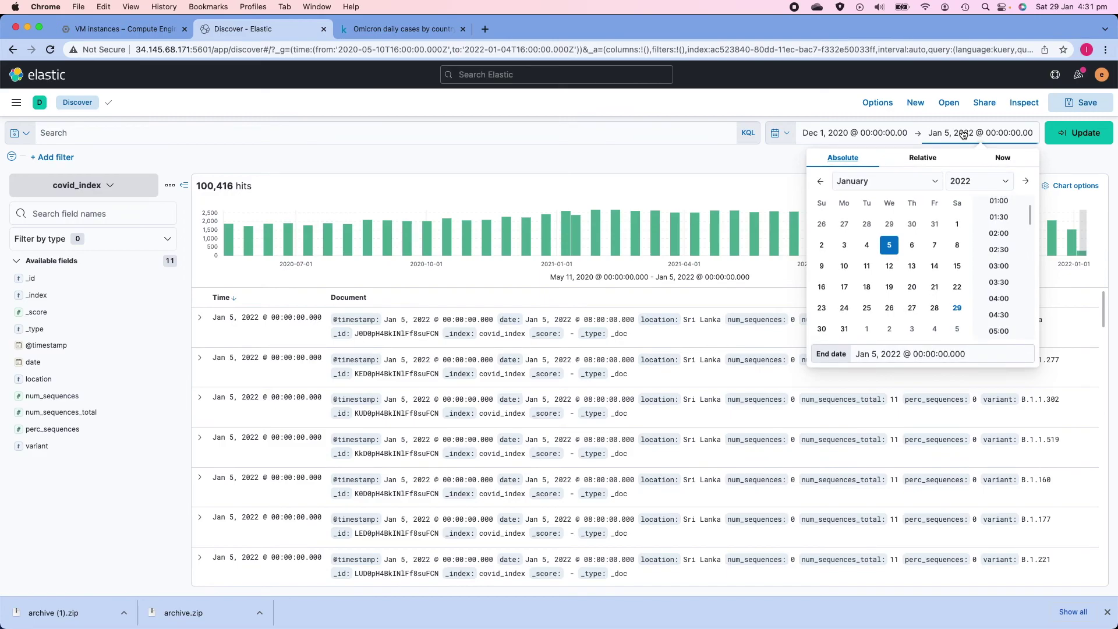
pyautogui.click(970, 183)
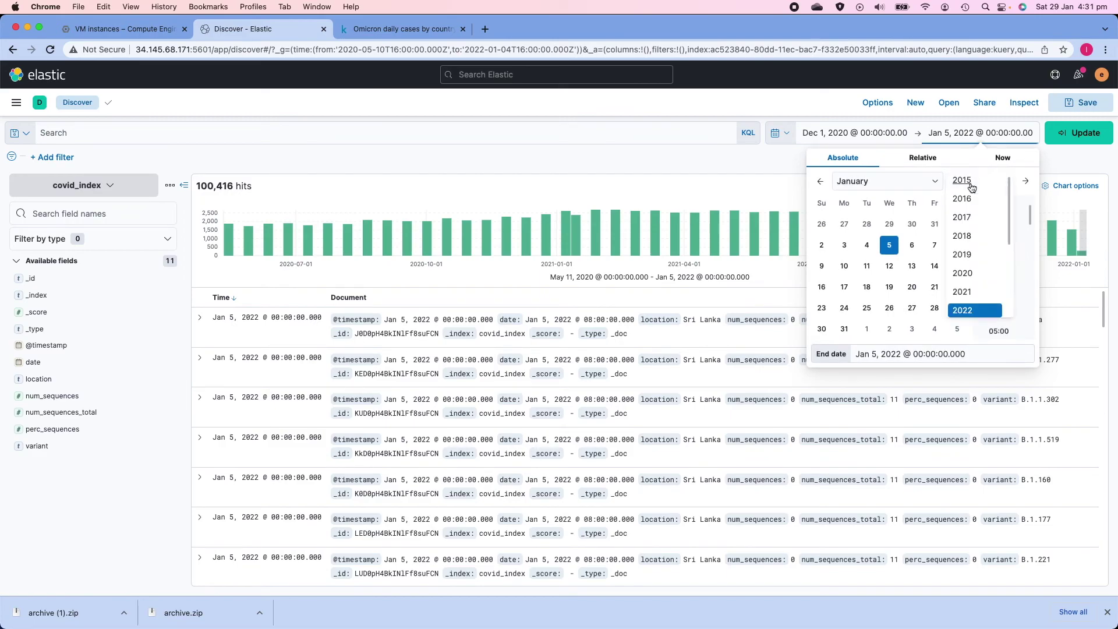
pyautogui.click(971, 292)
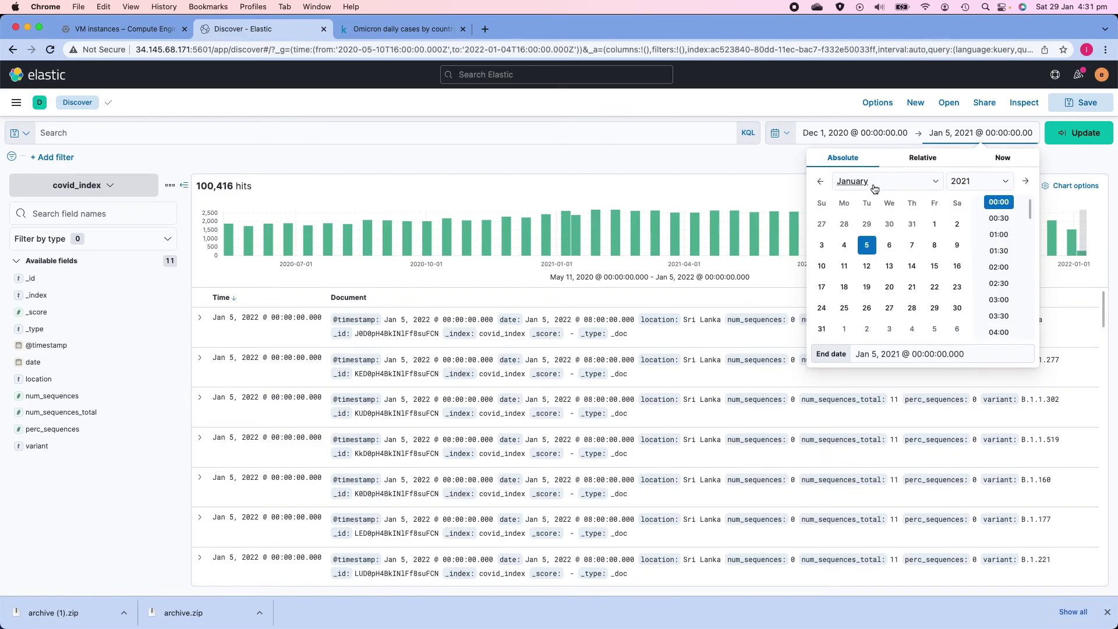
pyautogui.click(936, 225)
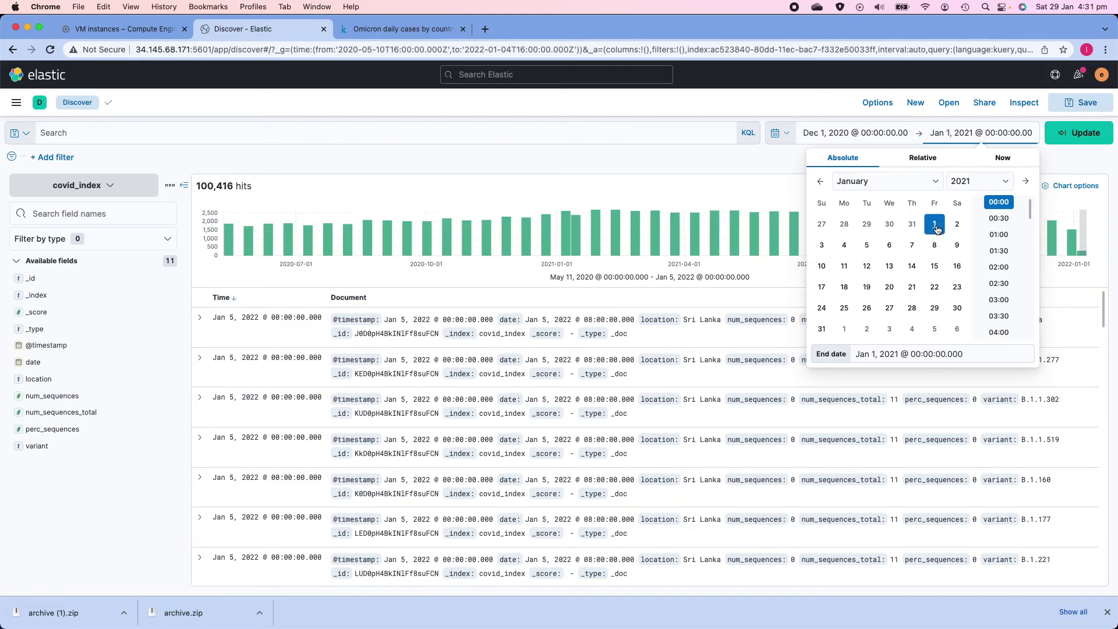
pyautogui.scroll(-15, 997, 233)
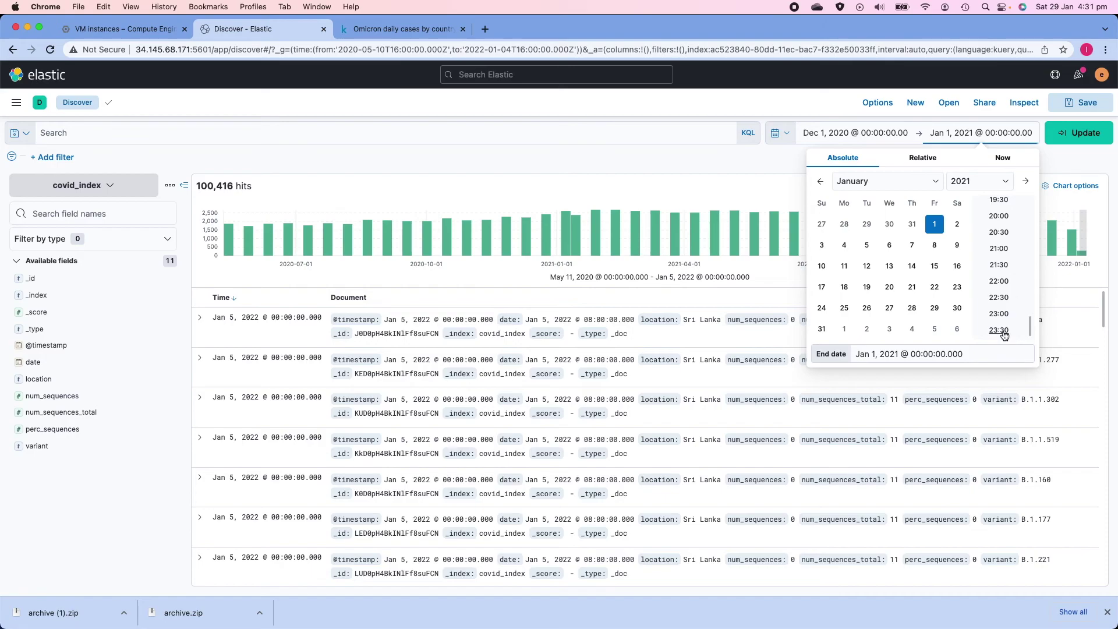
pyautogui.click(1000, 331)
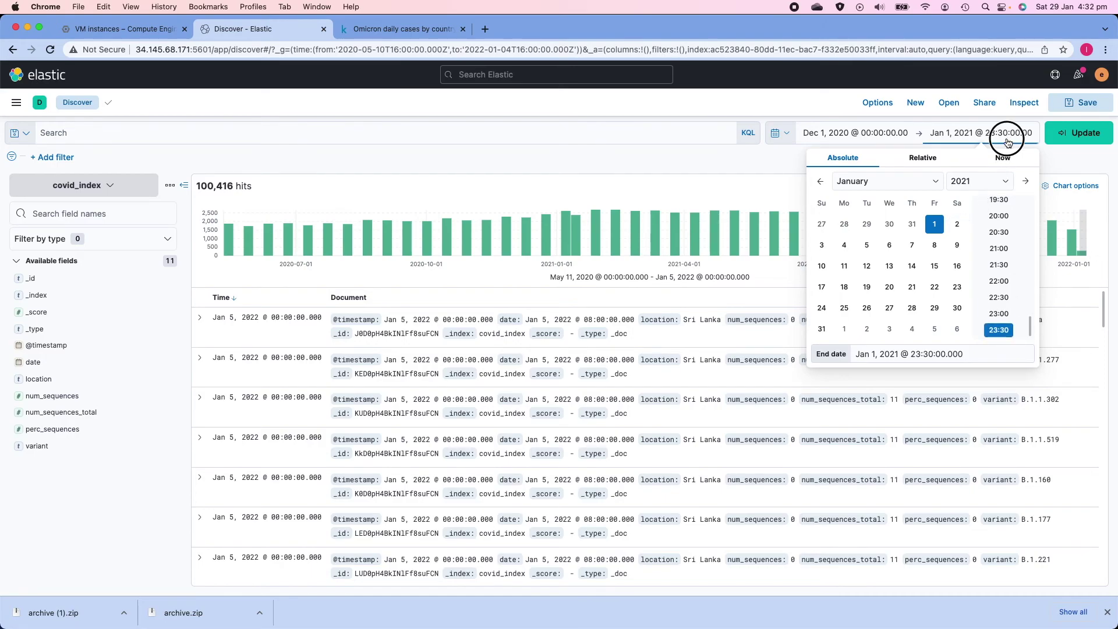
pyautogui.click(999, 133)
pyautogui.click(1074, 134)
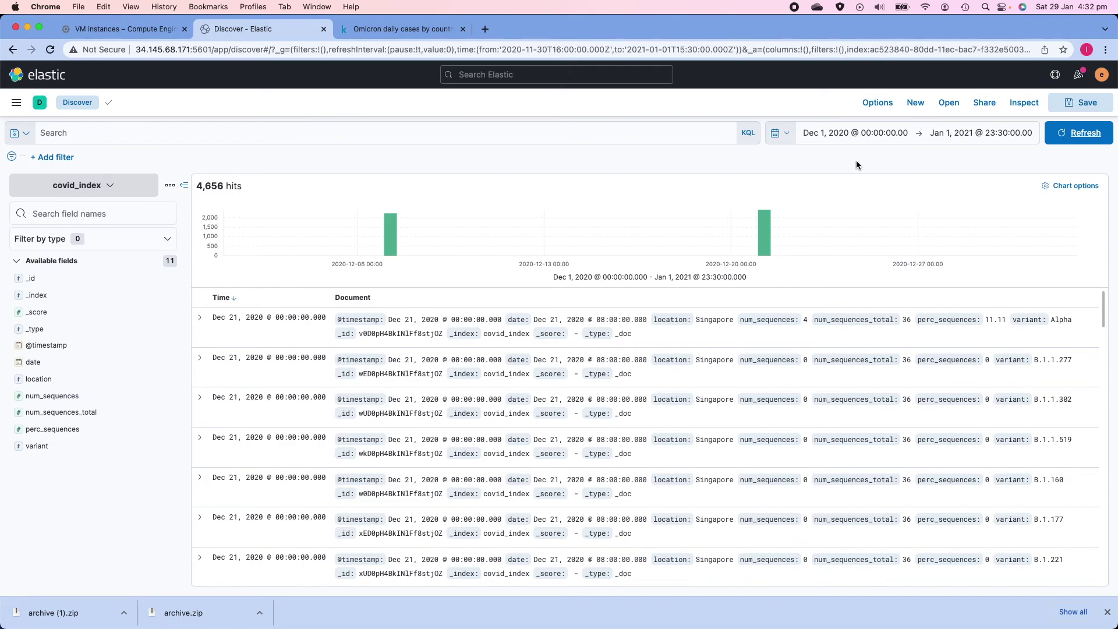
pyautogui.click(108, 187)
pyautogui.click(66, 278)
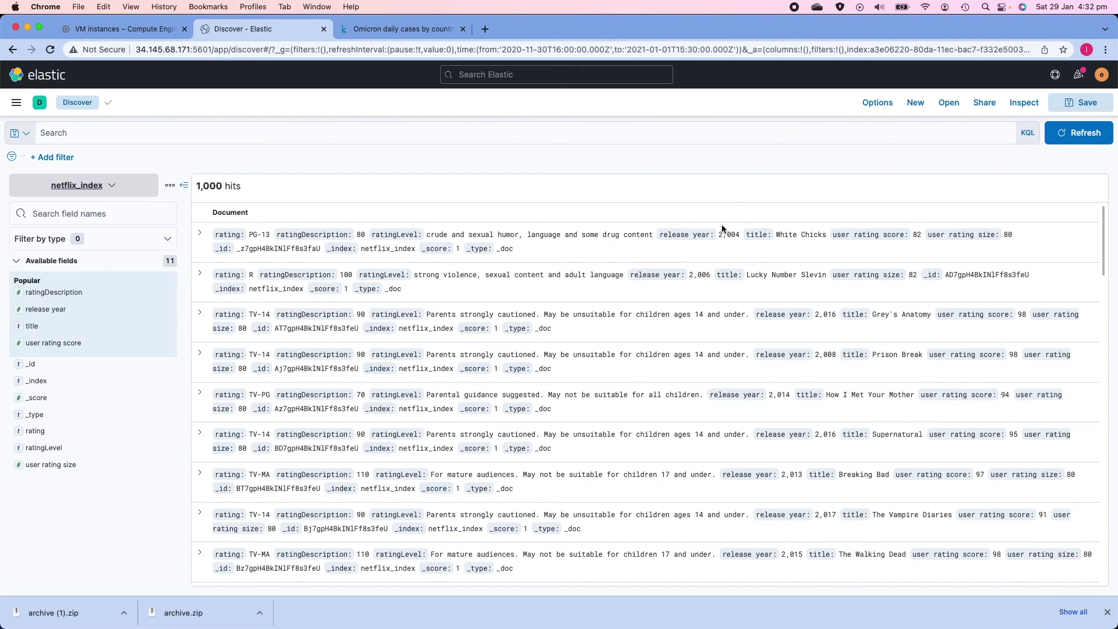
# Switch back to covid_index and set the range start to Relative 1 Months ago.
pyautogui.click(87, 185)
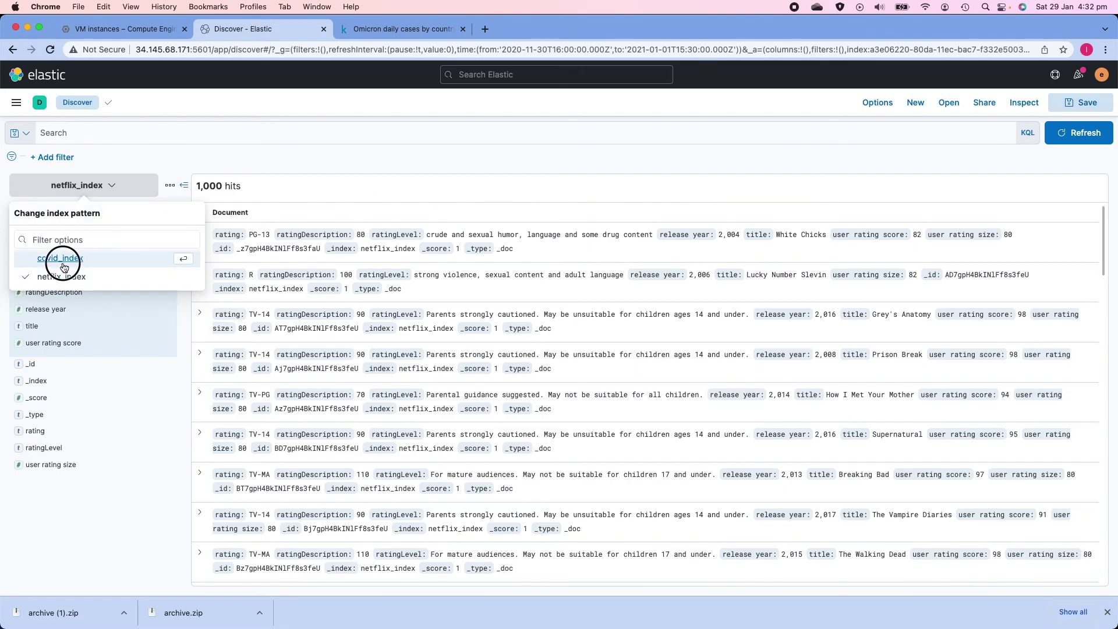
pyautogui.click(67, 261)
pyautogui.click(888, 138)
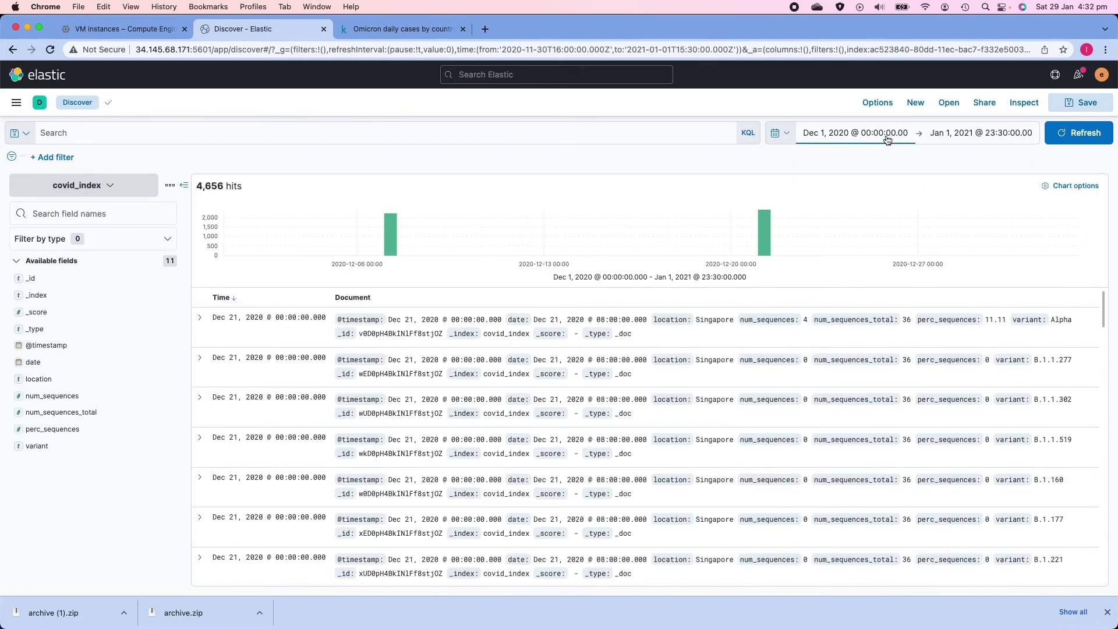
pyautogui.click(916, 160)
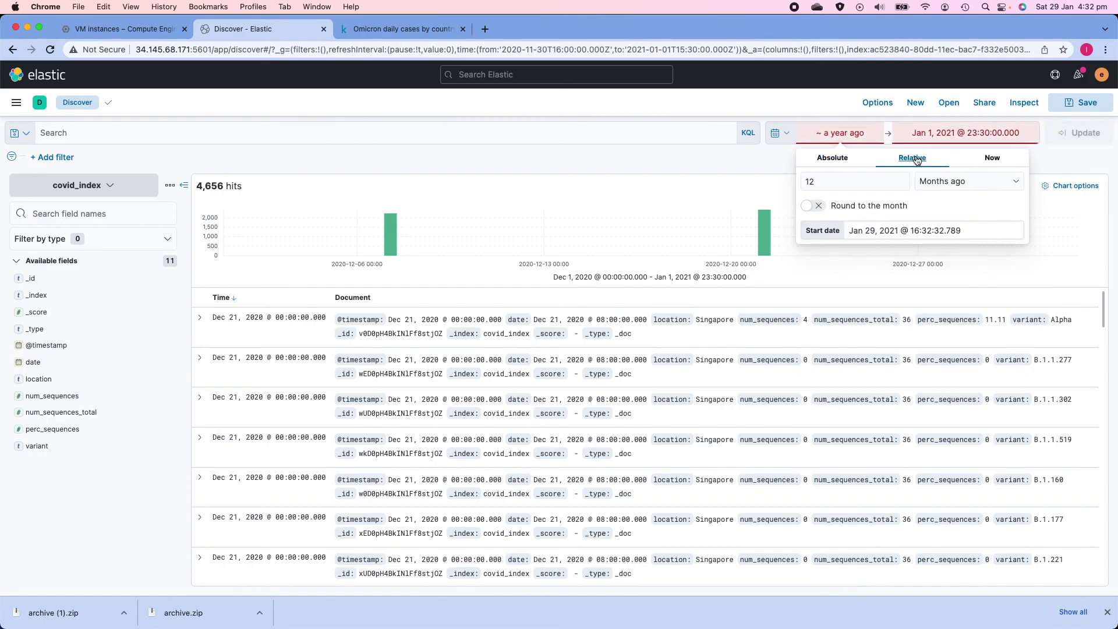
pyautogui.doubleClick(815, 181)
pyautogui.write('1')
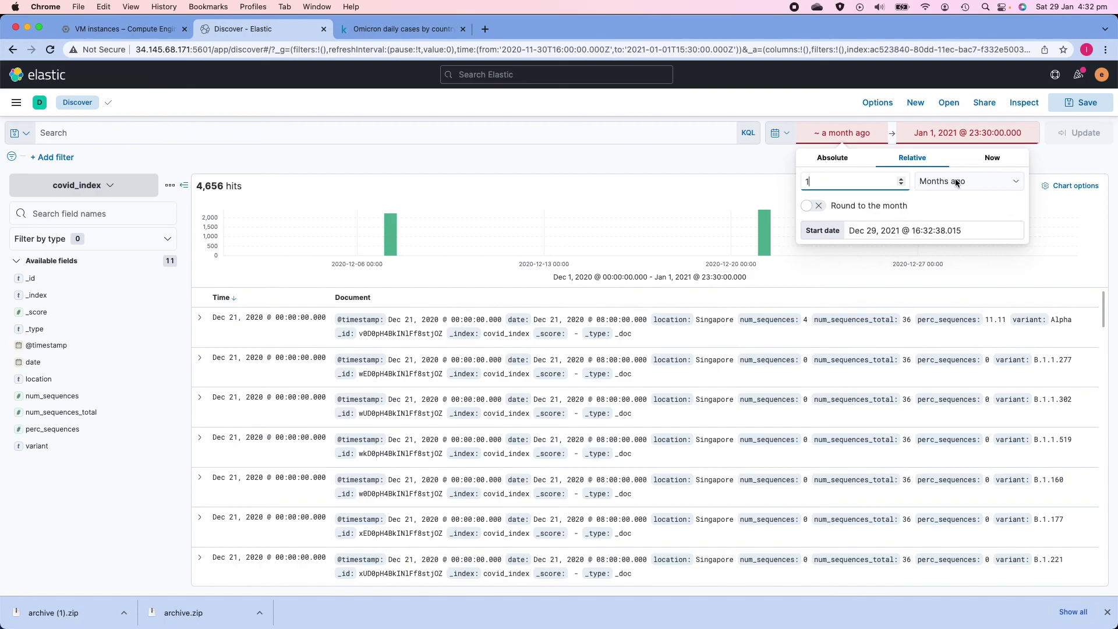
pyautogui.click(955, 182)
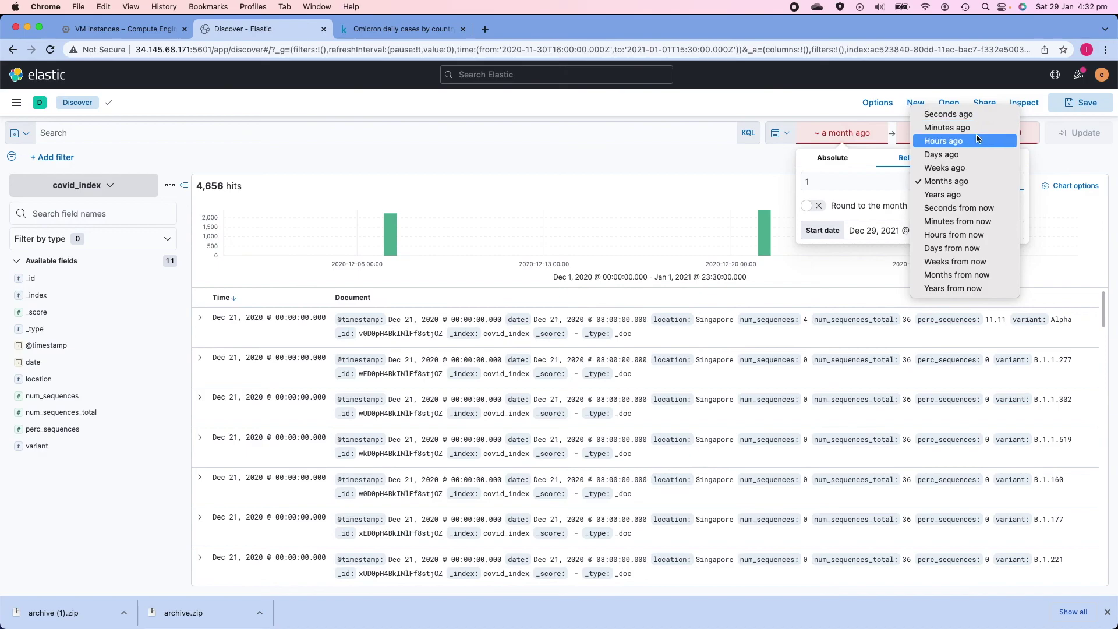
pyautogui.click(996, 182)
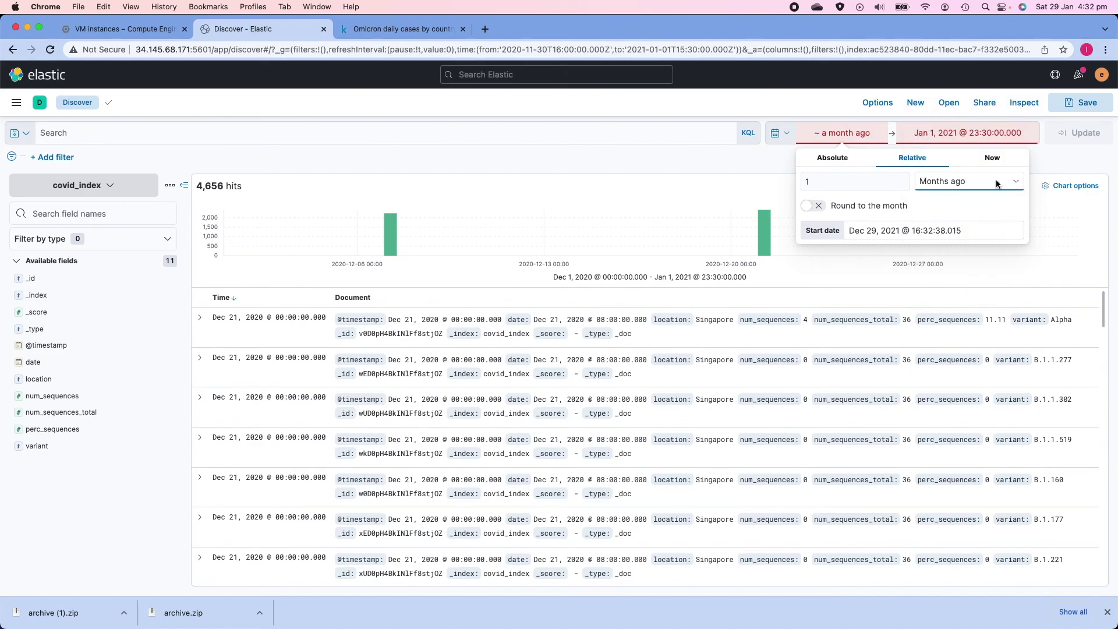
# Set the range end to Relative 10 days ago and apply it.
pyautogui.click(960, 138)
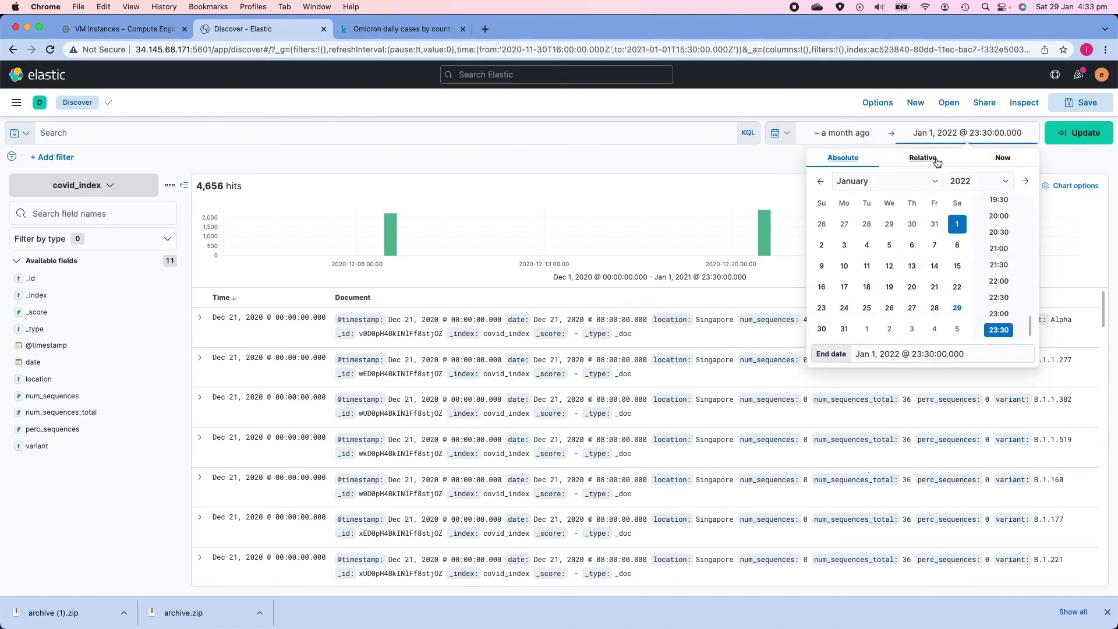
pyautogui.click(938, 163)
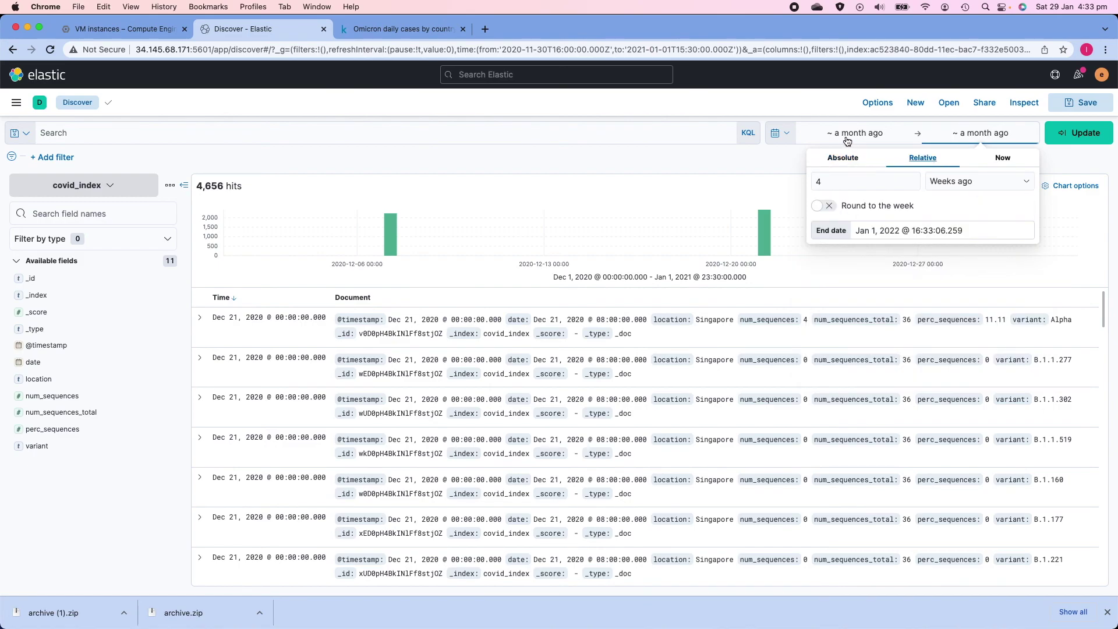
pyautogui.click(834, 179)
pyautogui.press('BackSpace')
pyautogui.write('10')
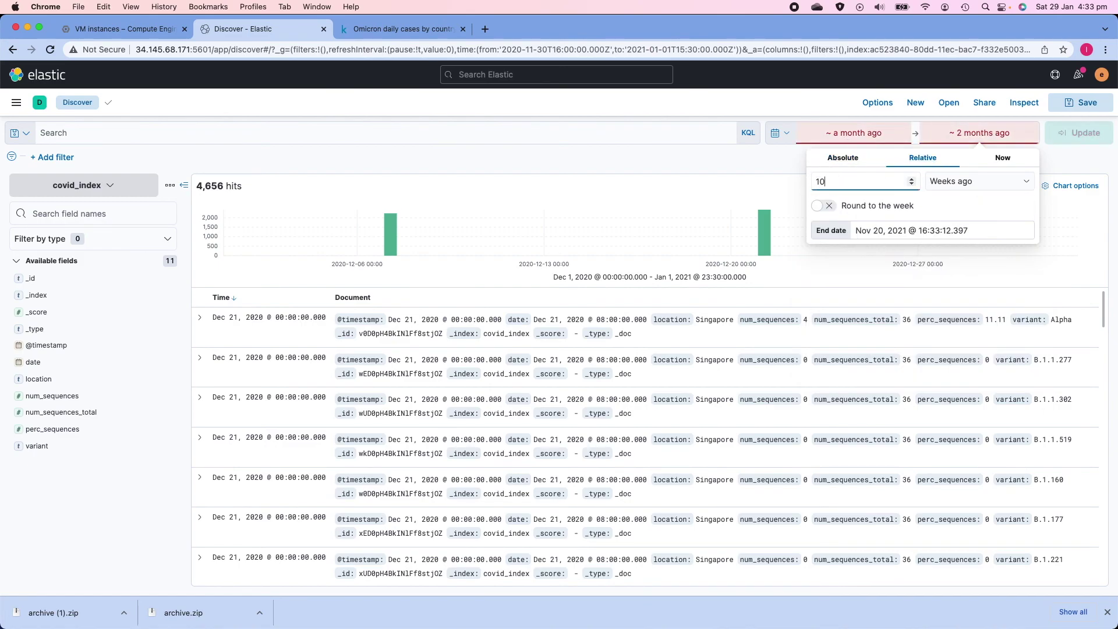
pyautogui.click(965, 183)
pyautogui.click(967, 169)
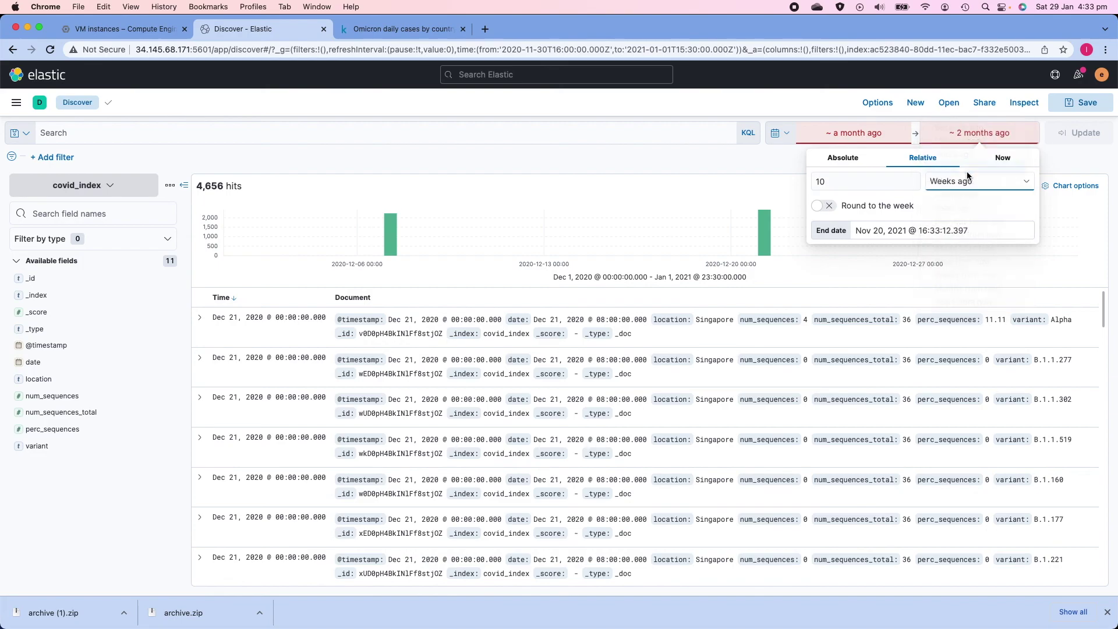
pyautogui.click(1078, 133)
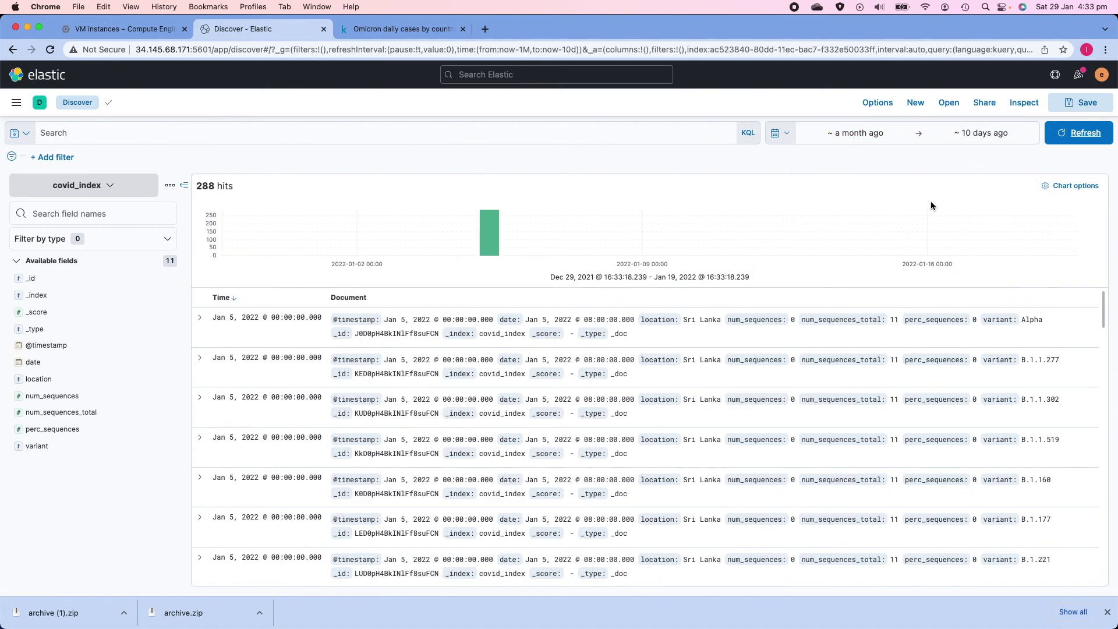
# Change the range end to now, apply it, and show the explicit start and end dates.
pyautogui.click(985, 141)
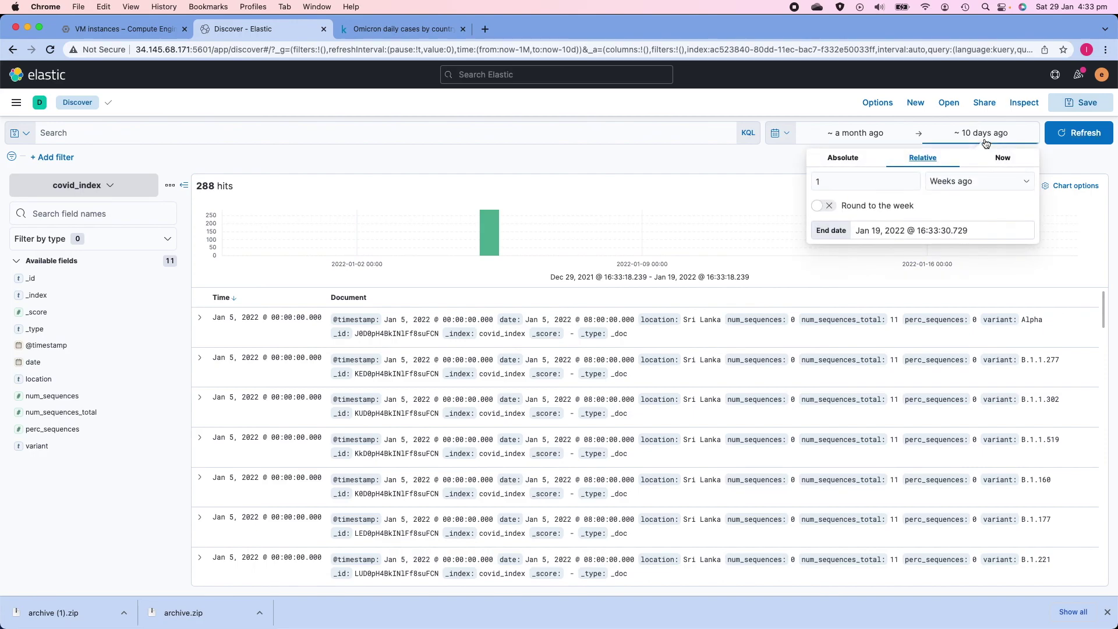
pyautogui.click(1004, 158)
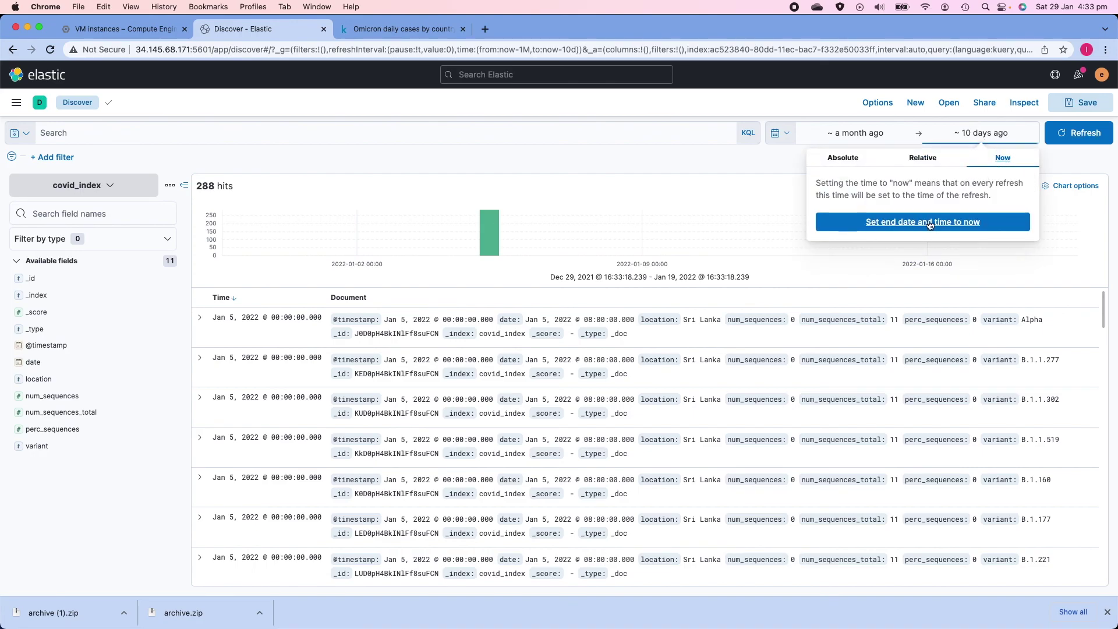
pyautogui.click(930, 225)
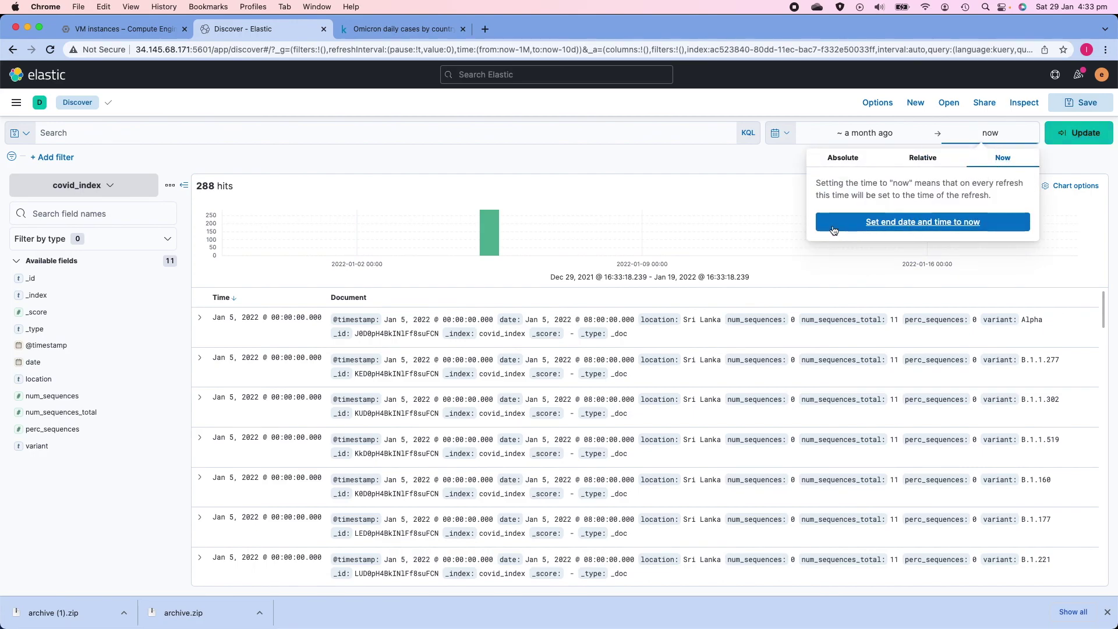
pyautogui.click(1074, 140)
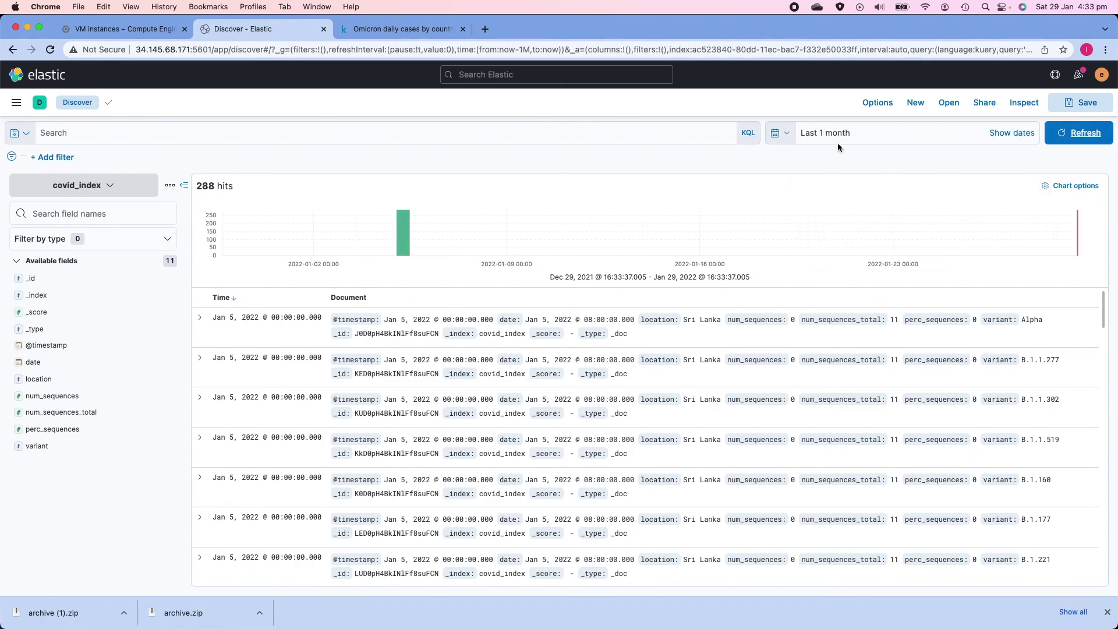
pyautogui.click(1014, 134)
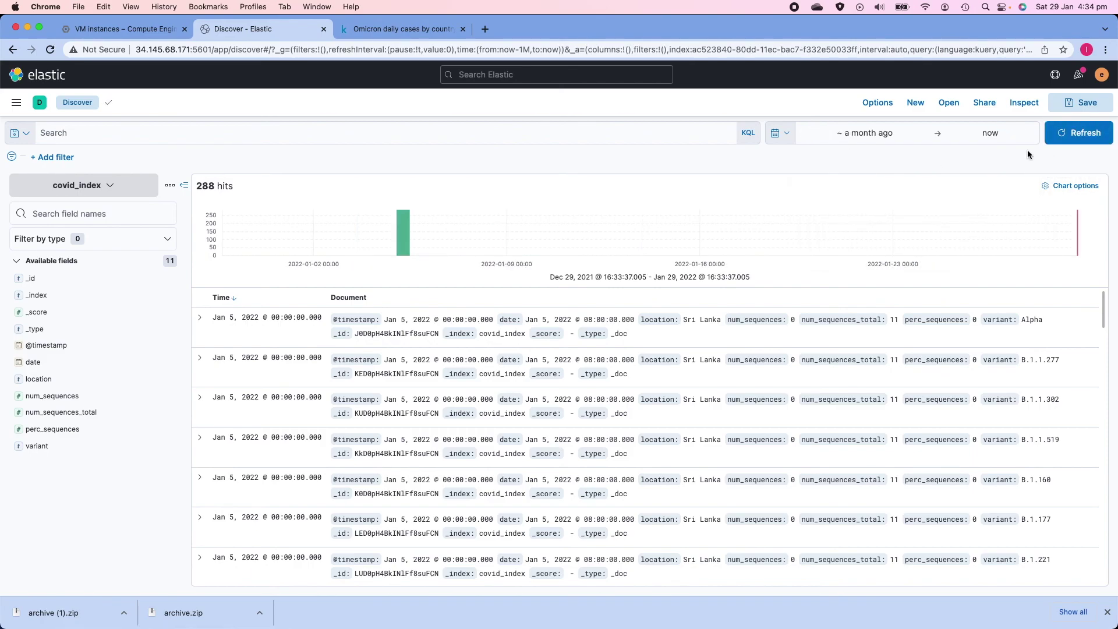